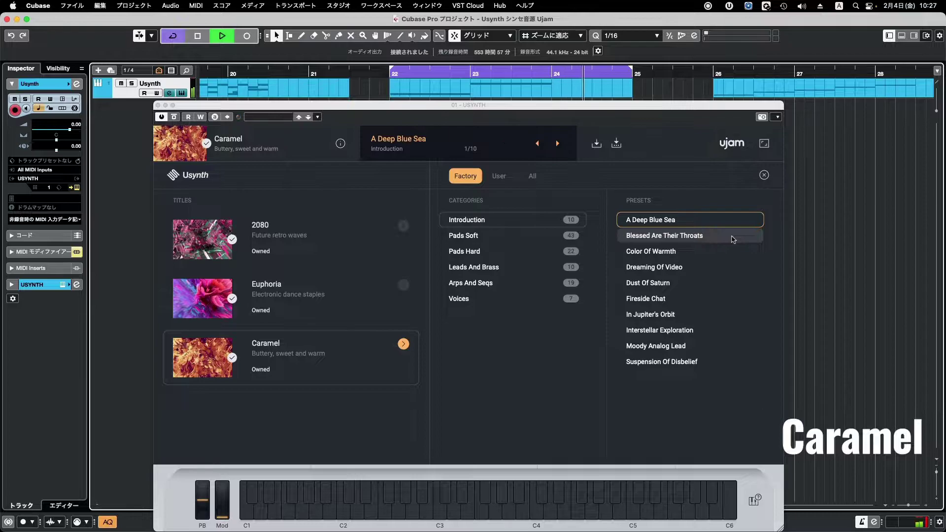
# - Audition the Caramel presets of the Introduction category one by one, from Blessed Are Their Throats to Suspension Of Disbelief
pyautogui.click(559, 144)
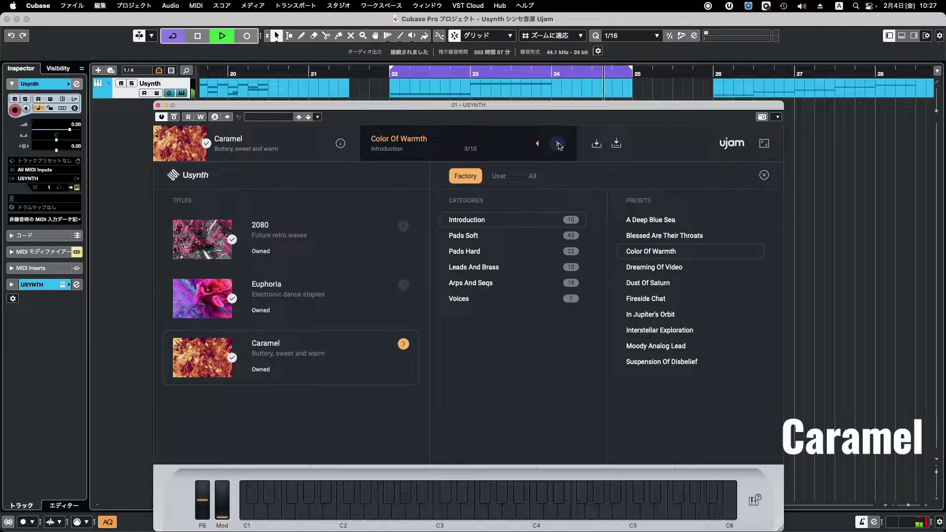
pyautogui.click(558, 144)
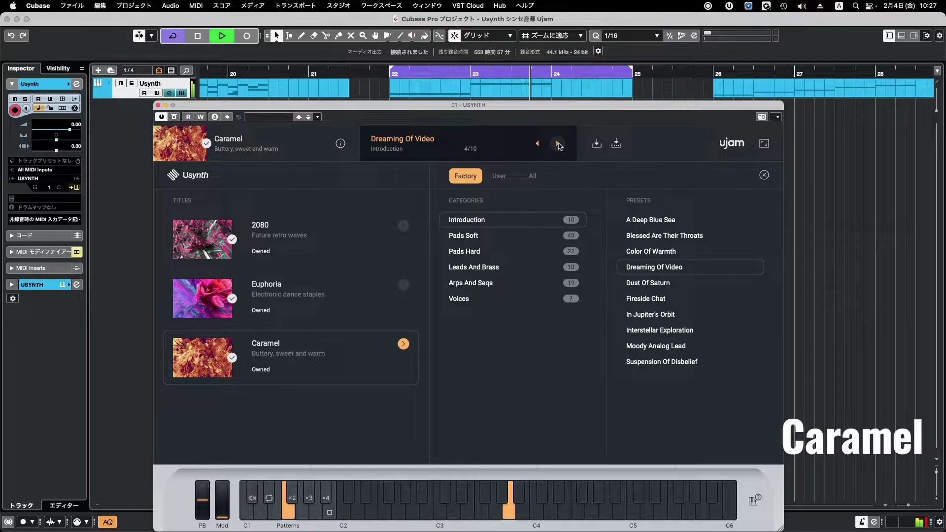
pyautogui.click(559, 145)
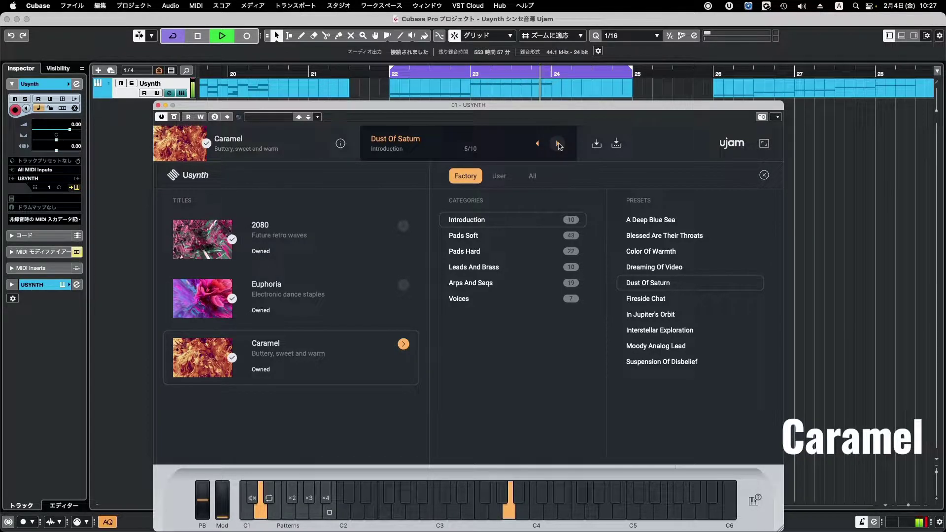
pyautogui.click(558, 144)
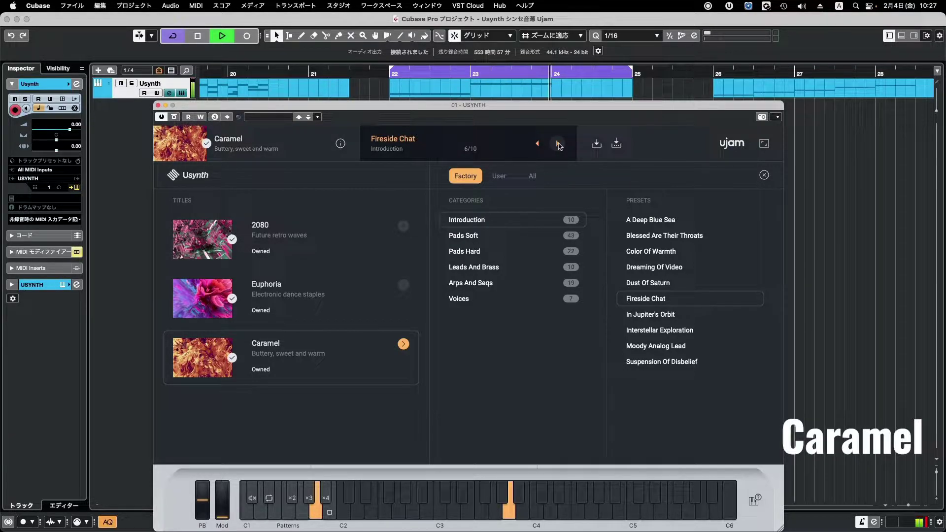
pyautogui.click(558, 144)
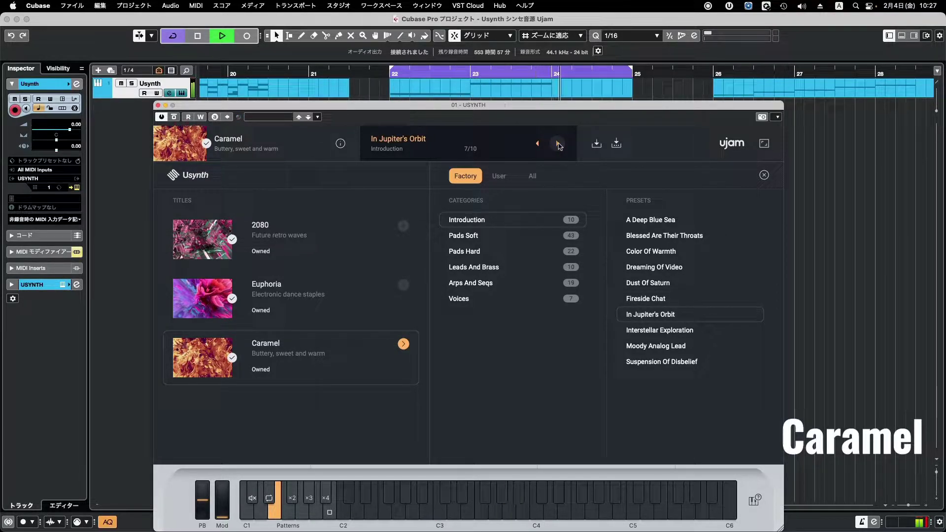
pyautogui.click(559, 144)
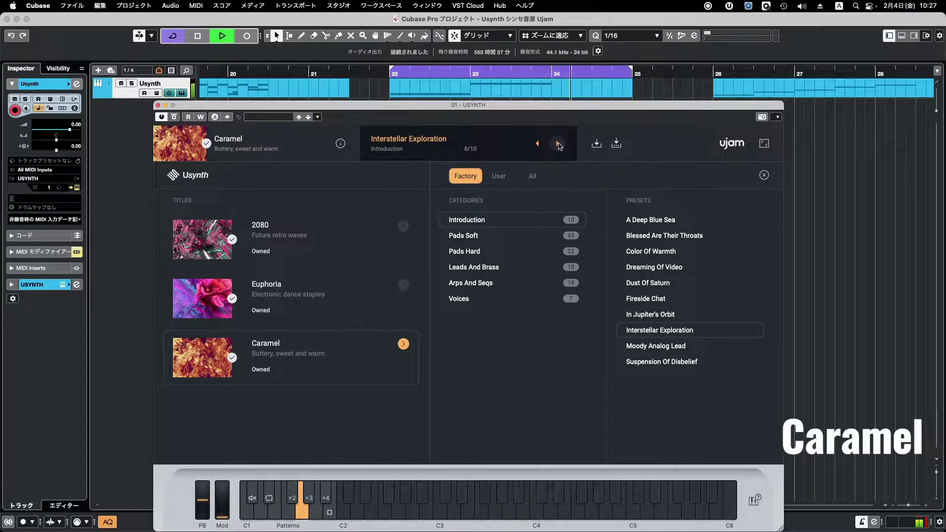
pyautogui.click(559, 143)
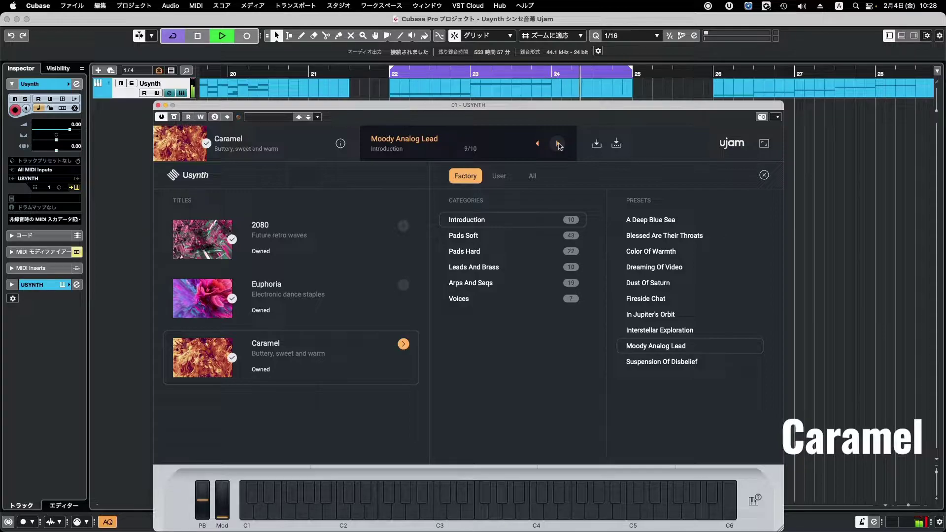
pyautogui.click(559, 144)
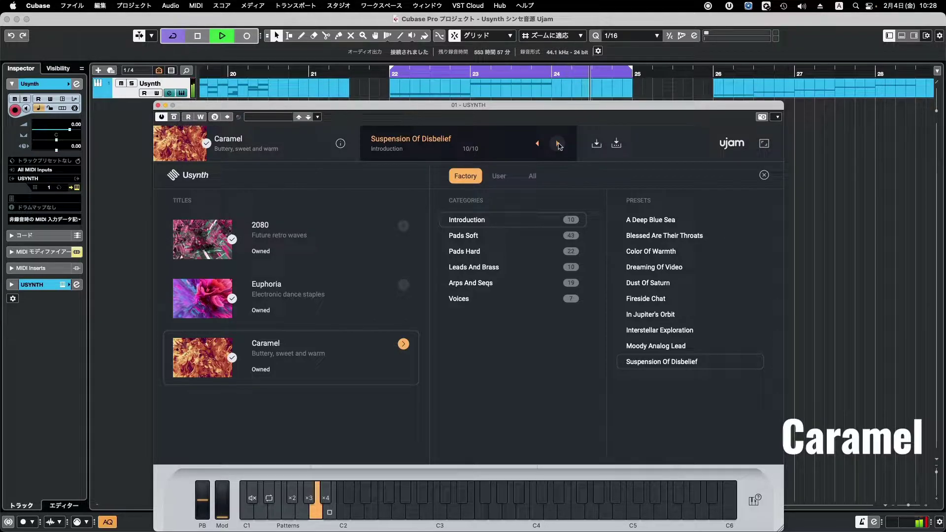
# - Continue into the Pads Soft category and audition its presets in order from A Deep Blue Sea to Buttery Goodness
pyautogui.click(558, 144)
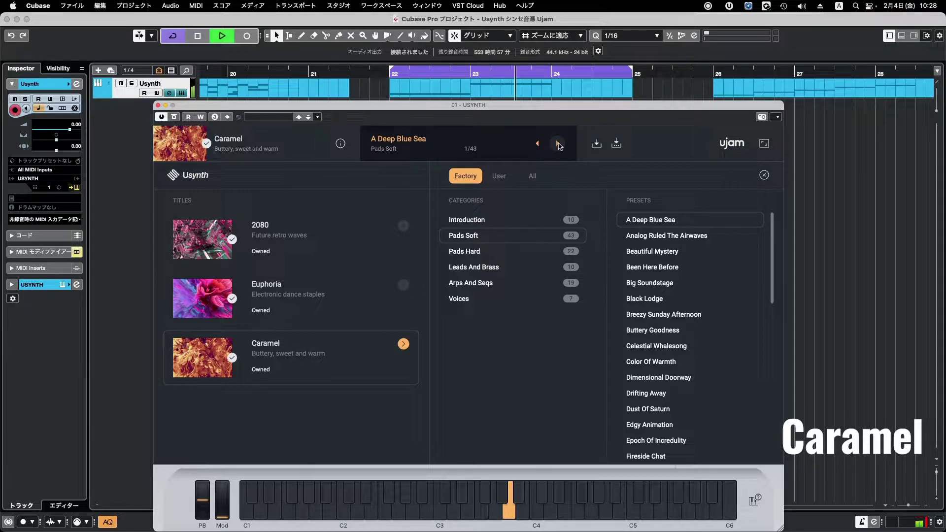
pyautogui.click(559, 143)
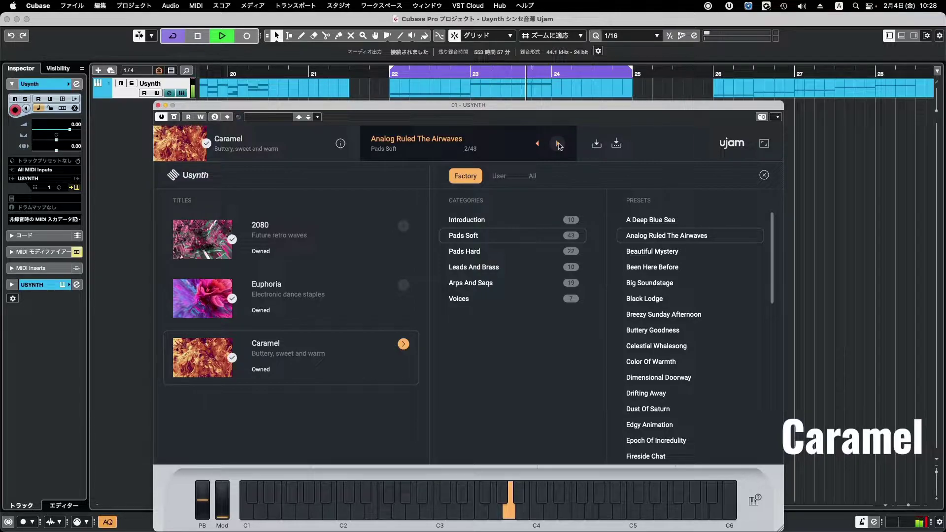
pyautogui.click(558, 143)
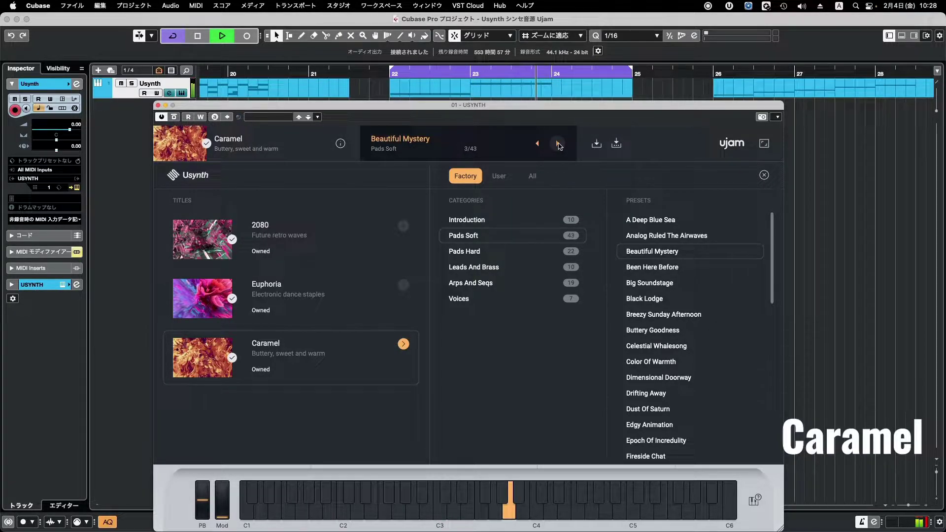
pyautogui.click(559, 143)
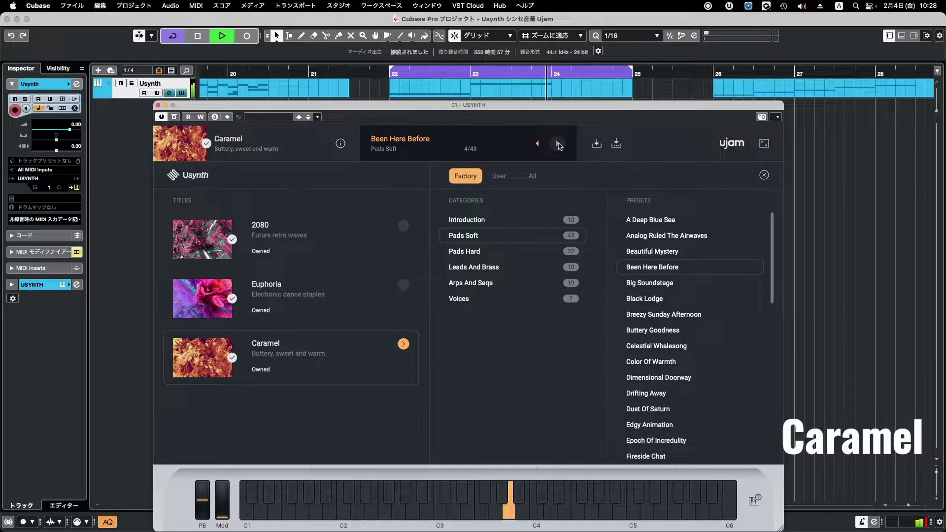
pyautogui.click(559, 144)
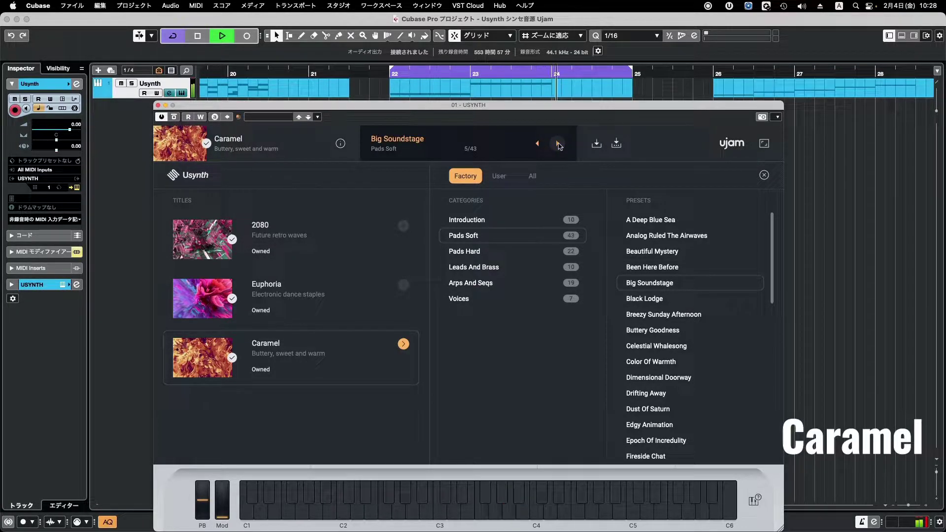
pyautogui.click(559, 144)
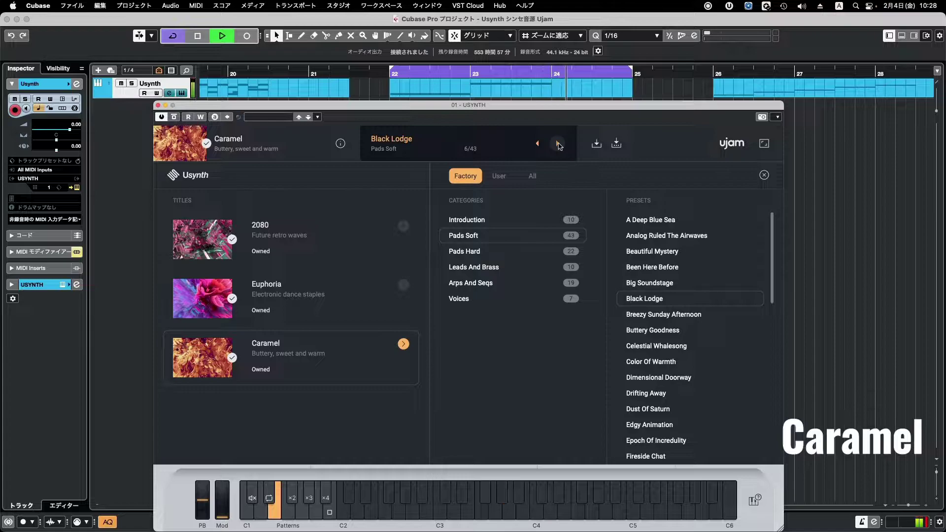
pyautogui.click(558, 144)
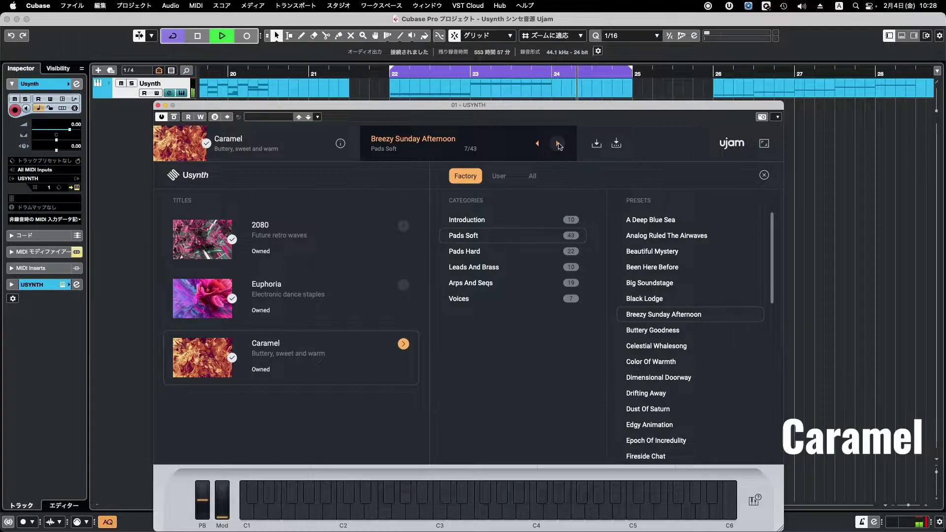
pyautogui.click(558, 144)
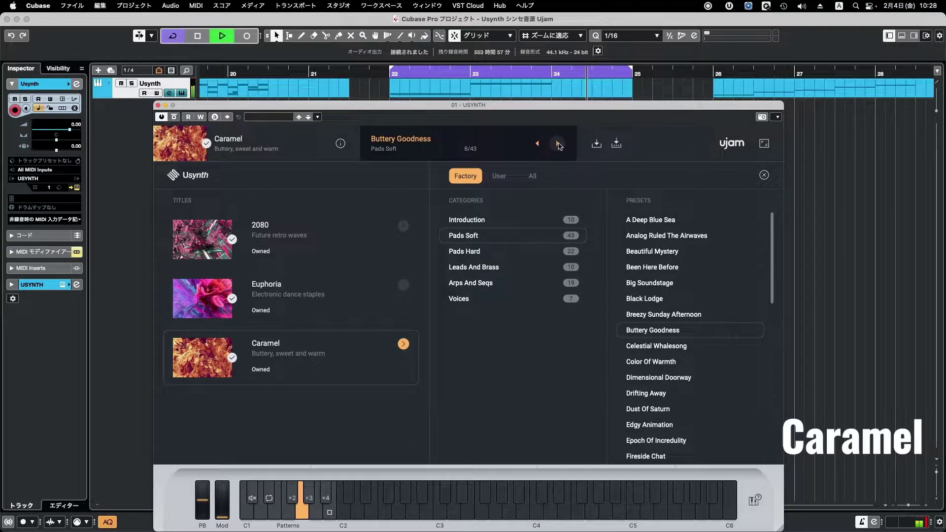
# - Audition the Pads Soft presets in order from Celestial Whalesong to Fireside Chat
pyautogui.click(558, 144)
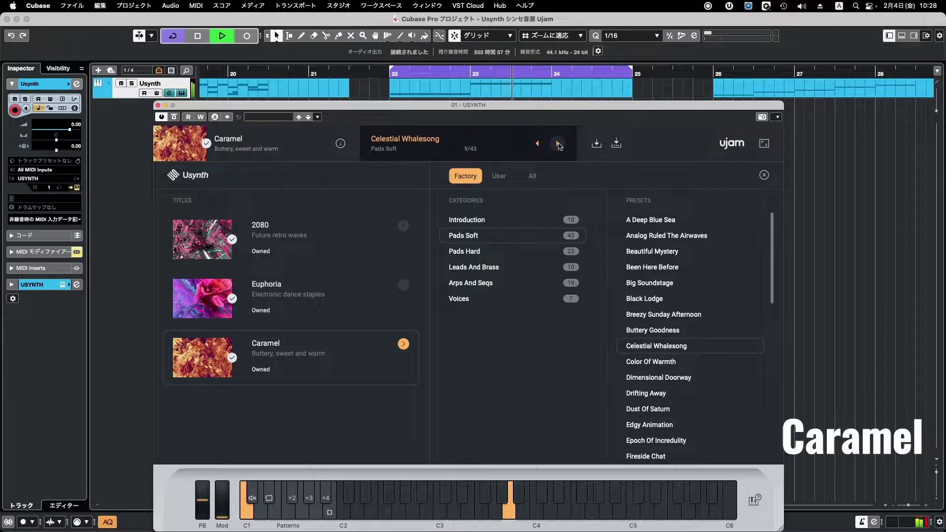
pyautogui.click(559, 144)
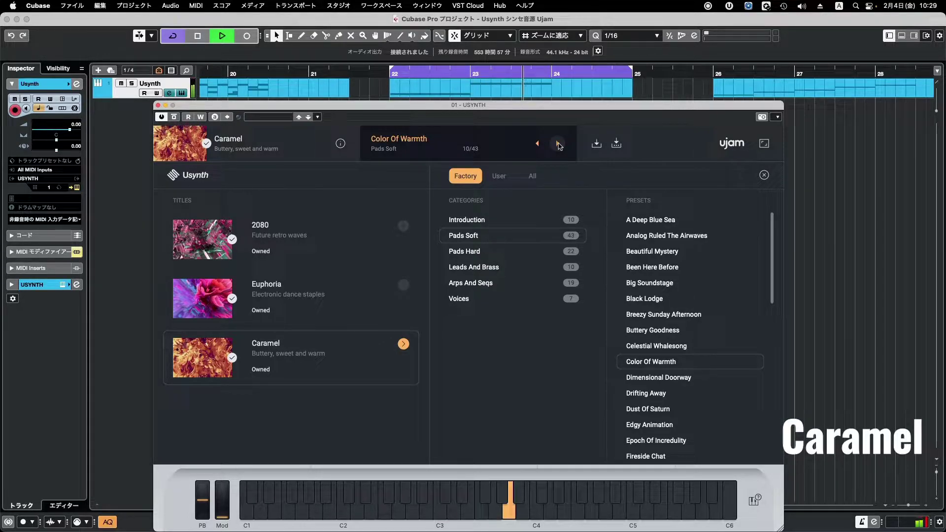
pyautogui.click(558, 144)
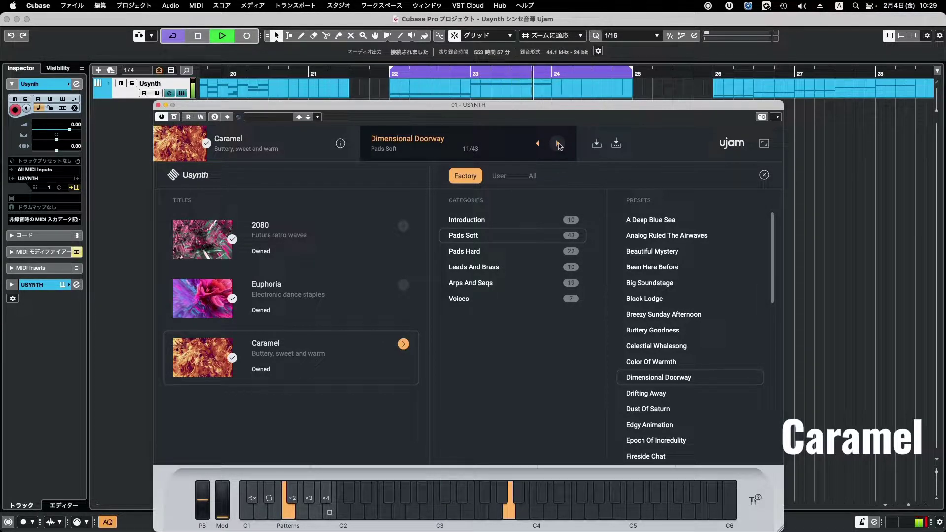
pyautogui.click(559, 144)
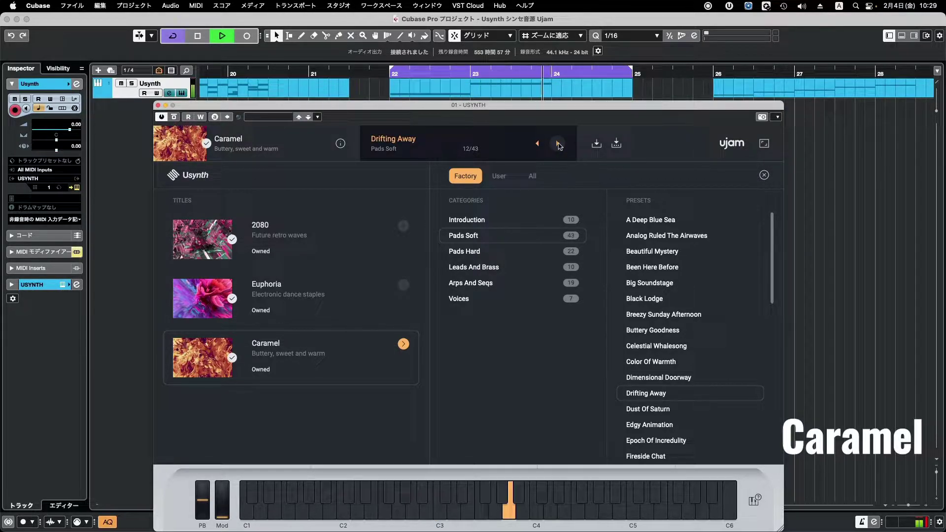
pyautogui.click(559, 144)
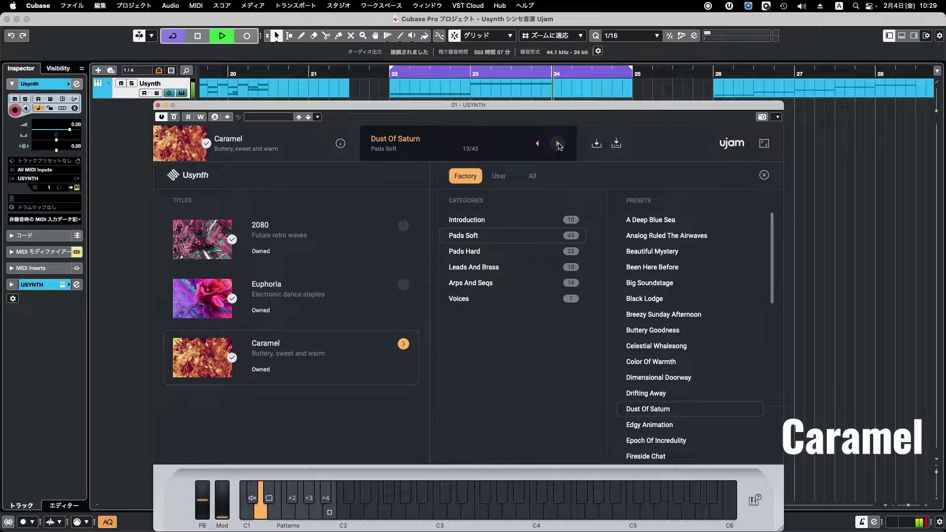
pyautogui.click(559, 144)
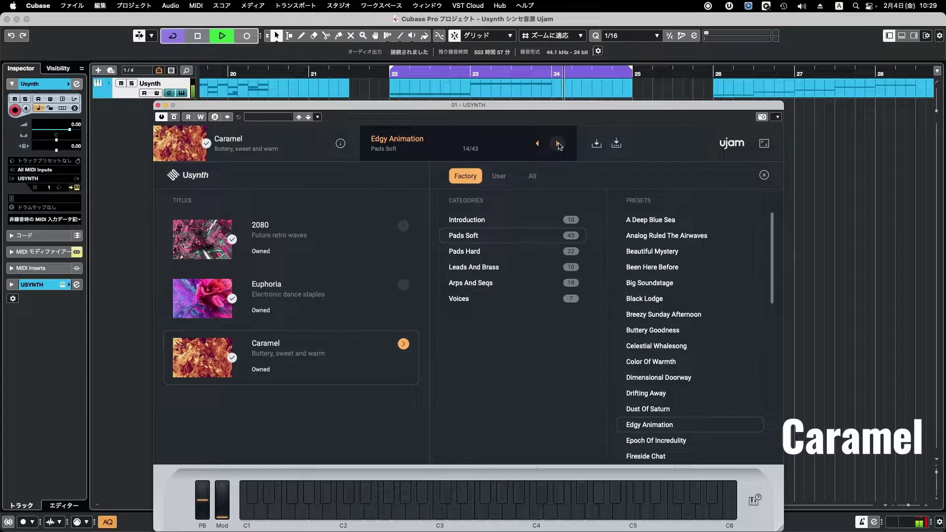
pyautogui.click(558, 144)
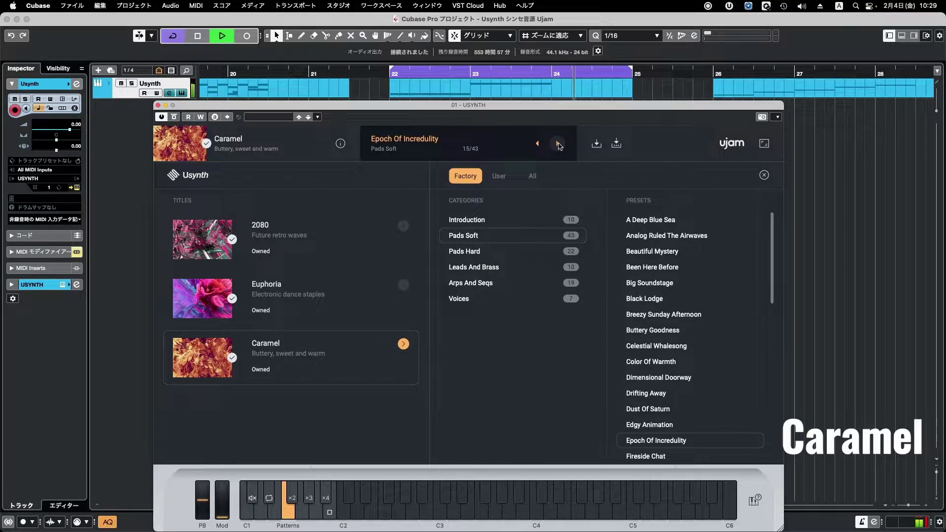
pyautogui.click(559, 143)
# - Load Garden Of Possibilities from the Pads Soft presets and audition the following ones in order up to In Jupiter's Orbit
pyautogui.scroll(-1, 729, 370)
pyautogui.scroll(-12, 730, 372)
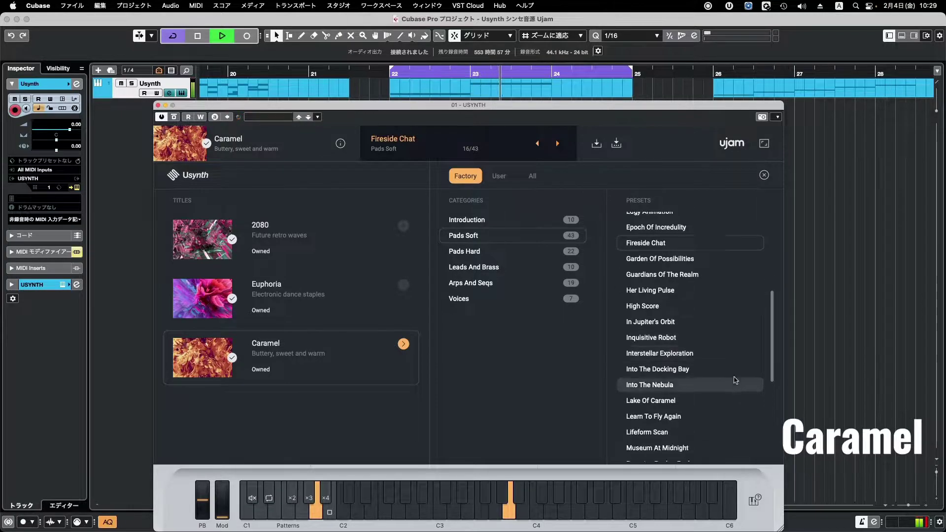
pyautogui.scroll(-1, 735, 379)
pyautogui.click(717, 244)
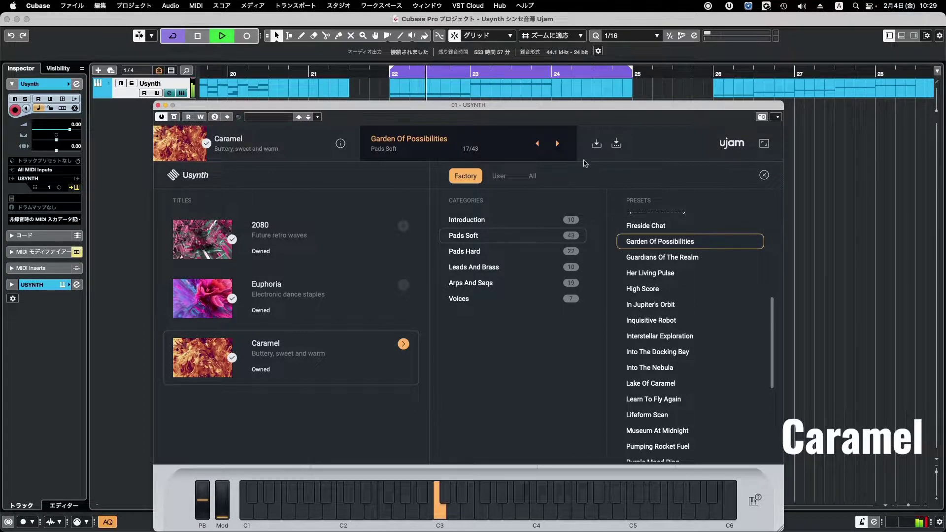
pyautogui.click(558, 143)
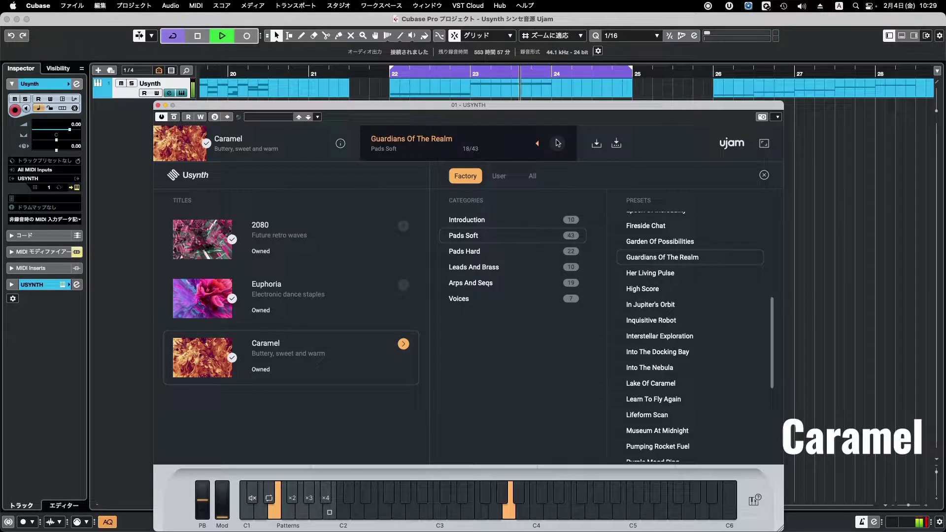
pyautogui.click(558, 142)
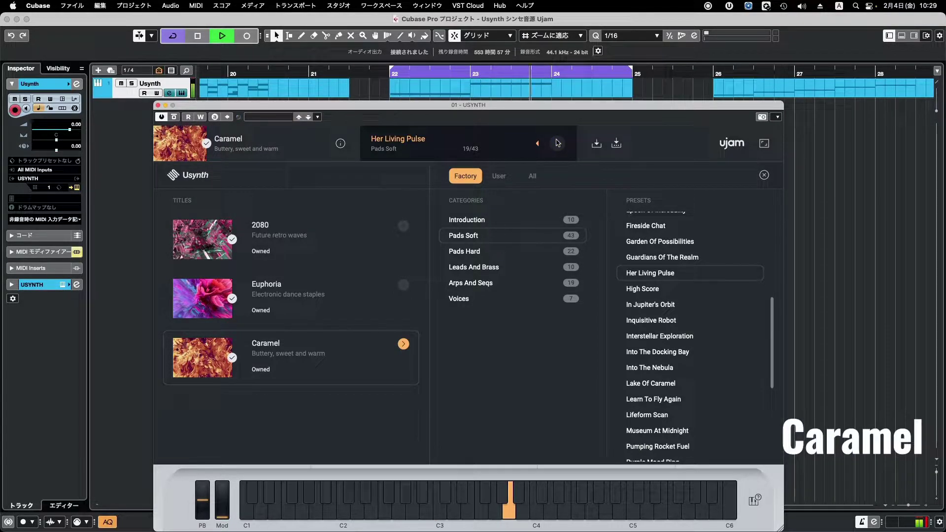
pyautogui.click(557, 143)
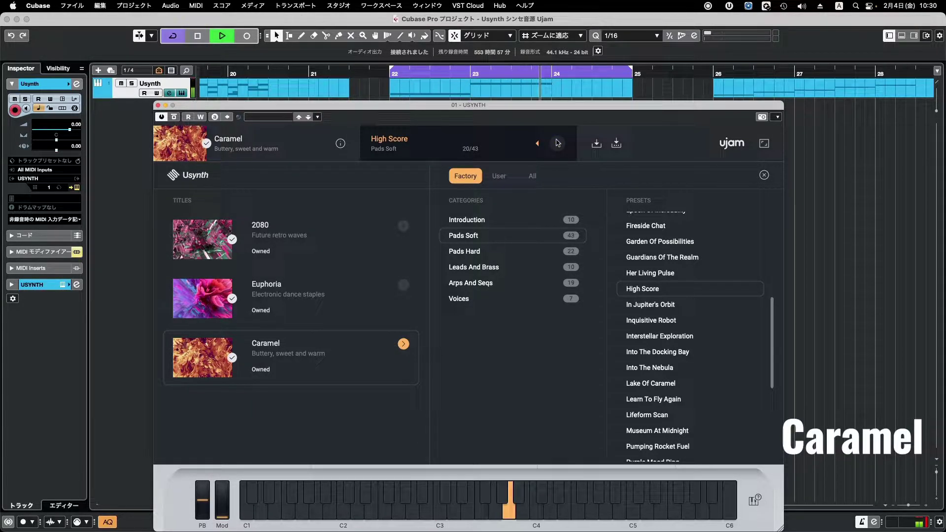
pyautogui.click(557, 142)
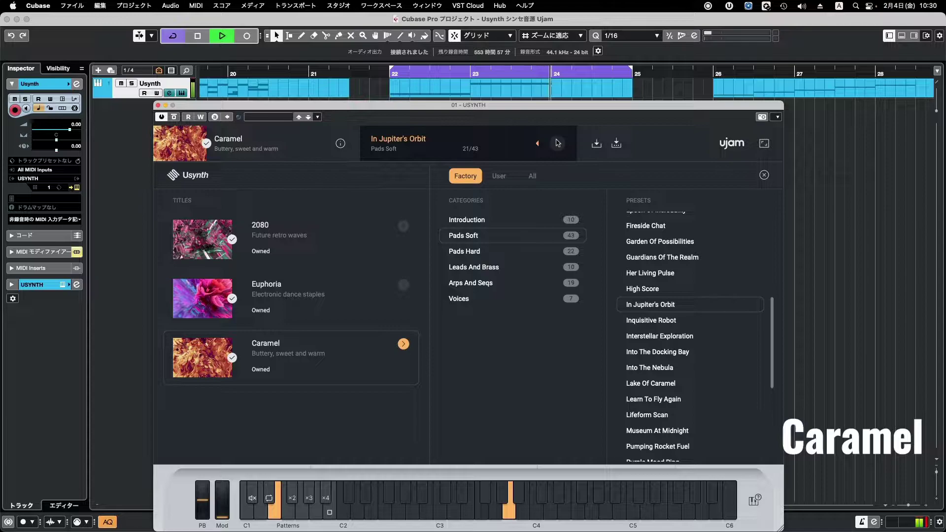
# - Audition the Pads Soft presets in order from Inquisitive Robot to Learn To Fly Again
pyautogui.click(558, 143)
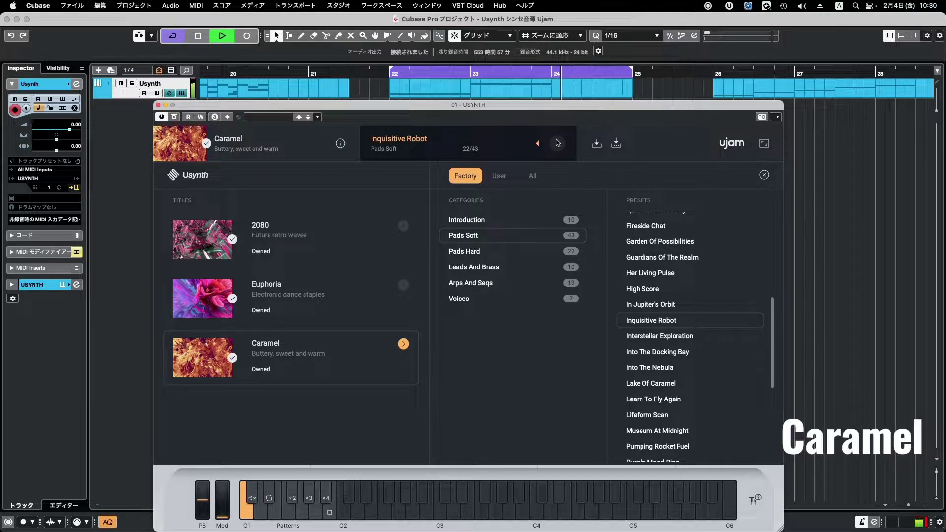
pyautogui.click(557, 143)
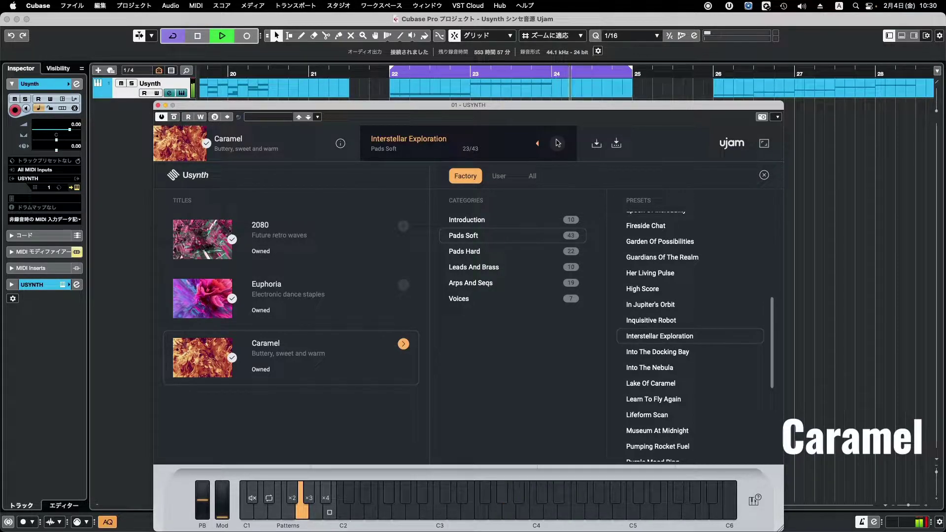
pyautogui.click(557, 142)
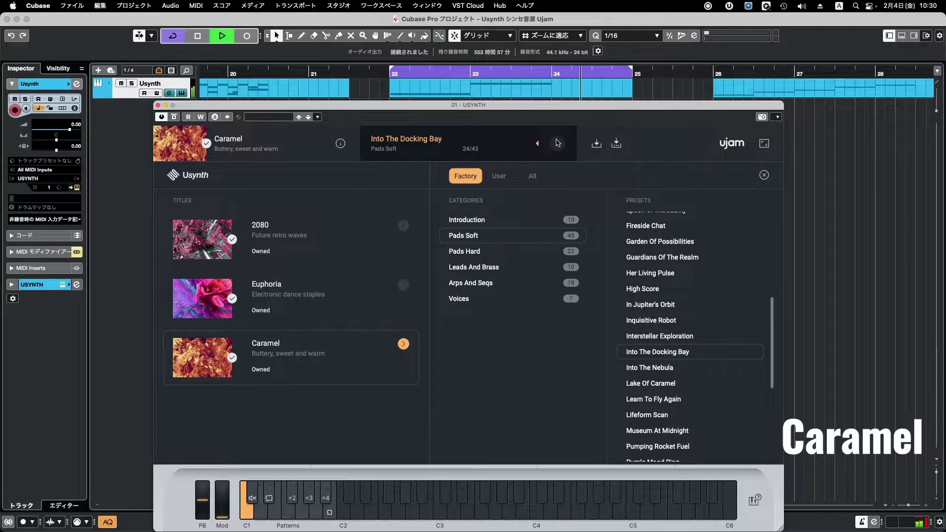
pyautogui.click(557, 143)
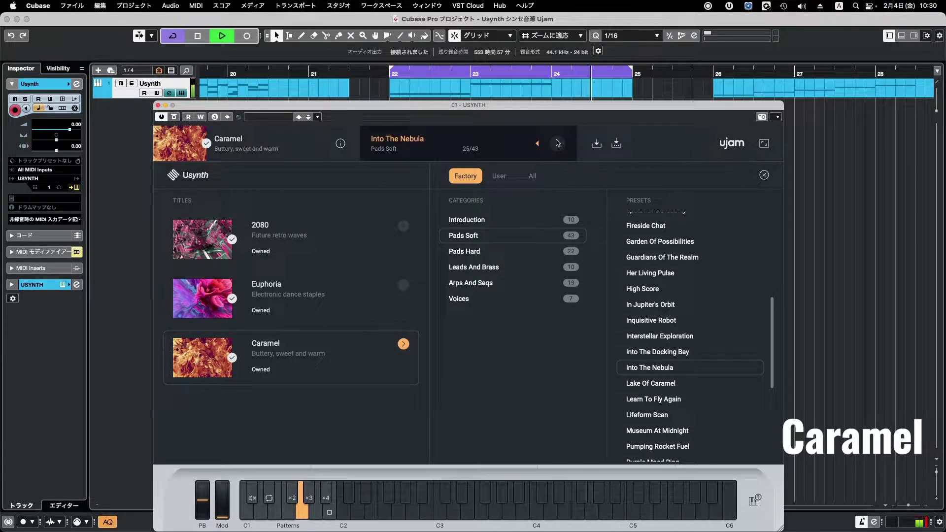
pyautogui.click(557, 143)
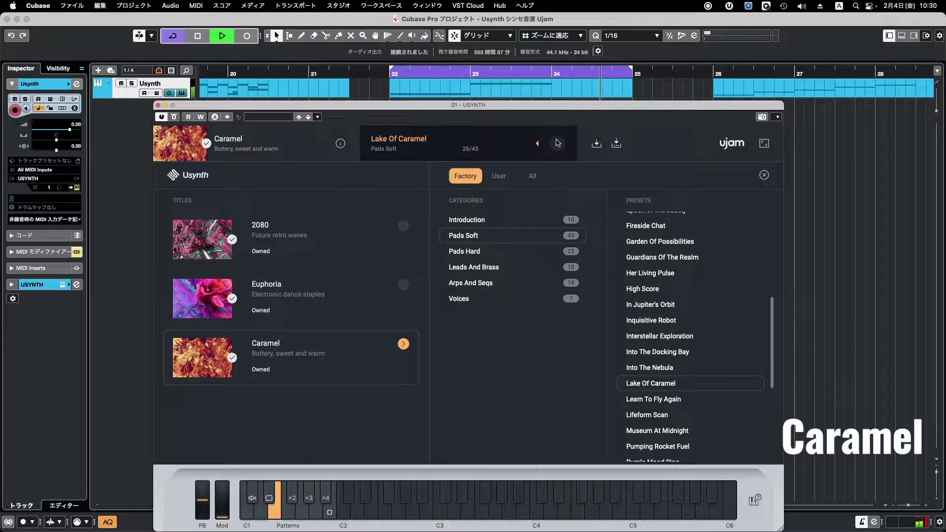
pyautogui.click(558, 143)
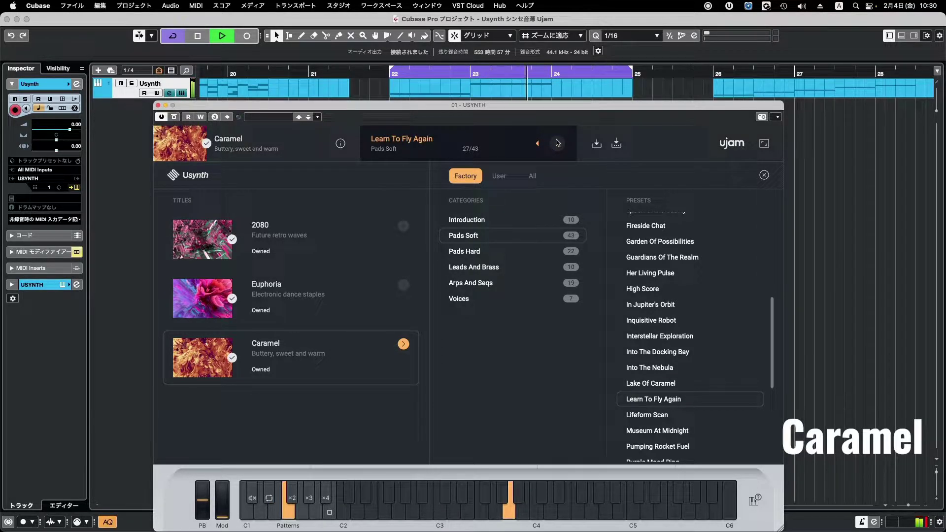
# - Audition the Pads Soft presets in order from Lifeform Scan to Purple Mood Ring
pyautogui.click(557, 143)
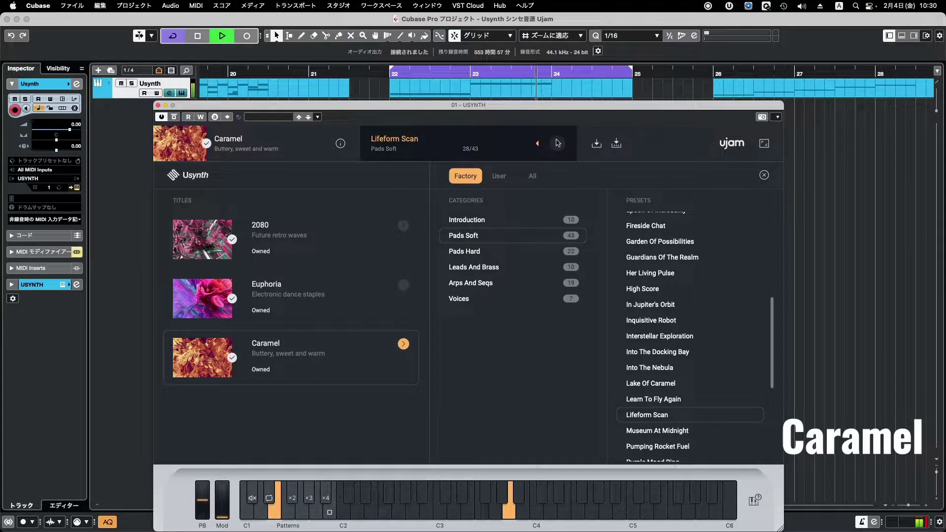
pyautogui.click(558, 143)
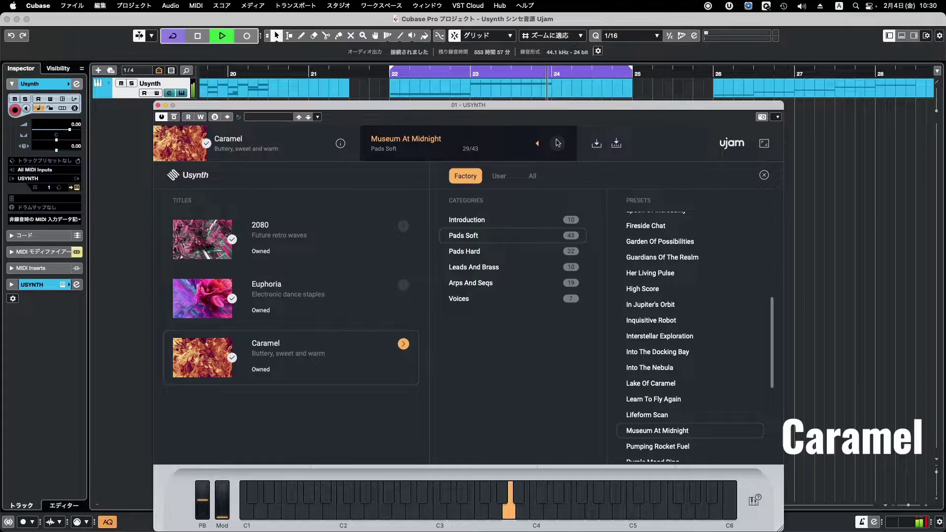
pyautogui.click(558, 143)
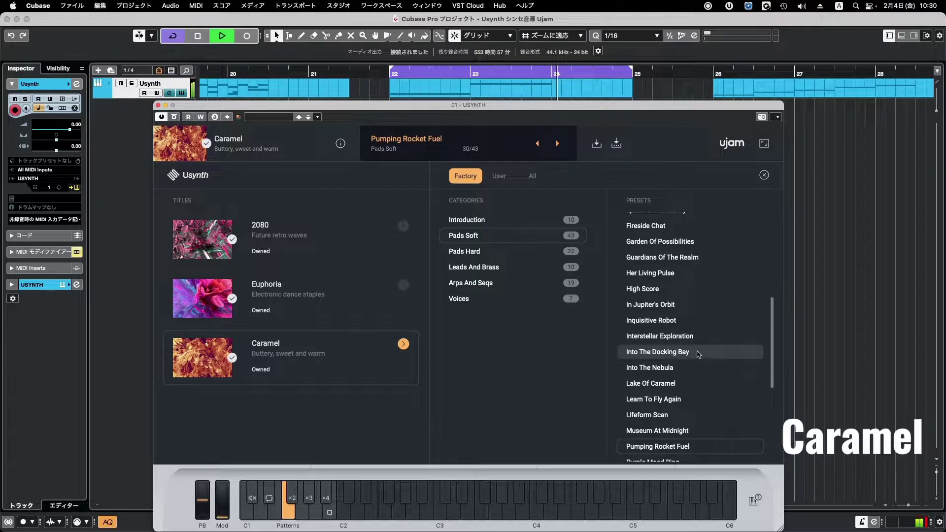
pyautogui.click(556, 143)
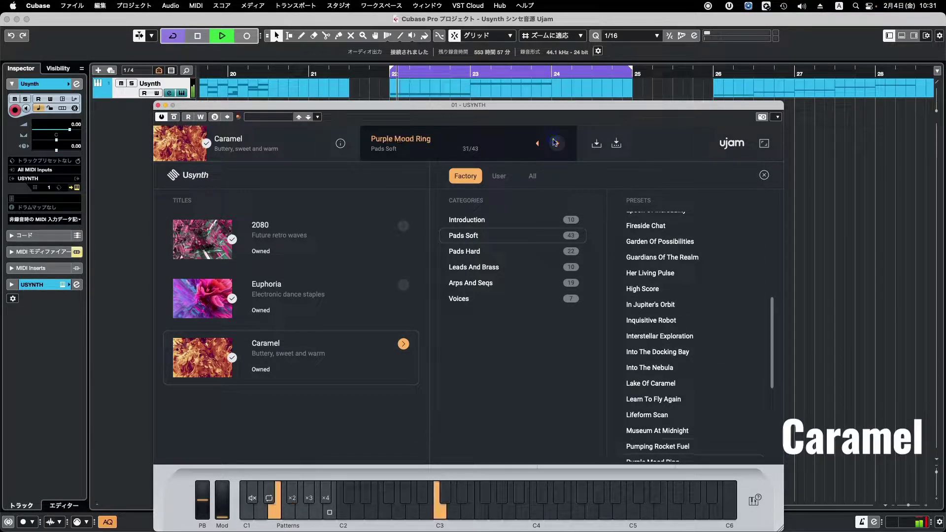
# - Audition the Pads Soft presets in order from Red Velvet to Shifting Sands
pyautogui.scroll(-1, 700, 321)
pyautogui.scroll(-11, 704, 324)
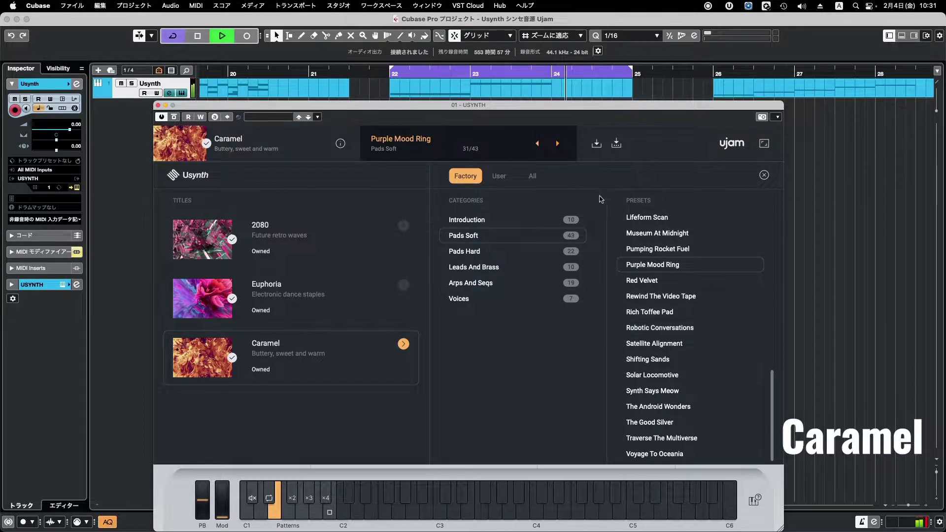
pyautogui.click(557, 144)
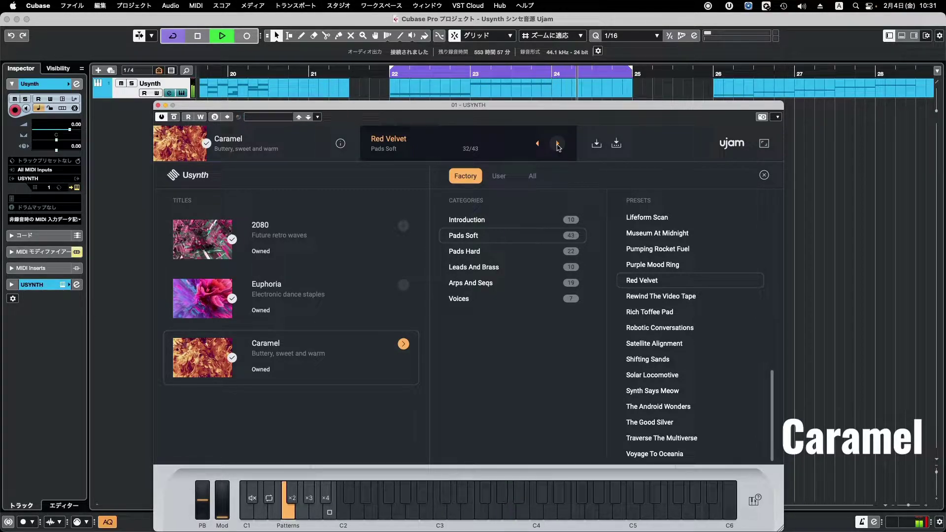
pyautogui.click(557, 145)
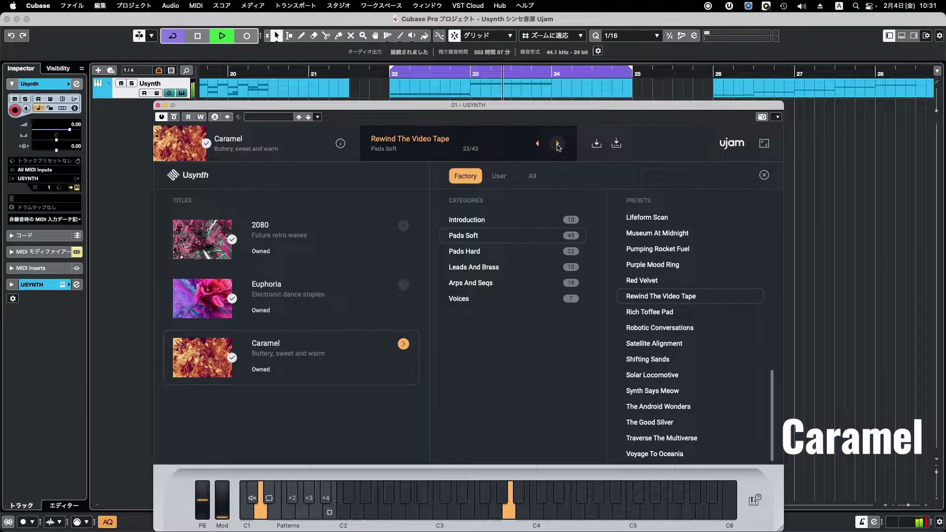
pyautogui.click(558, 144)
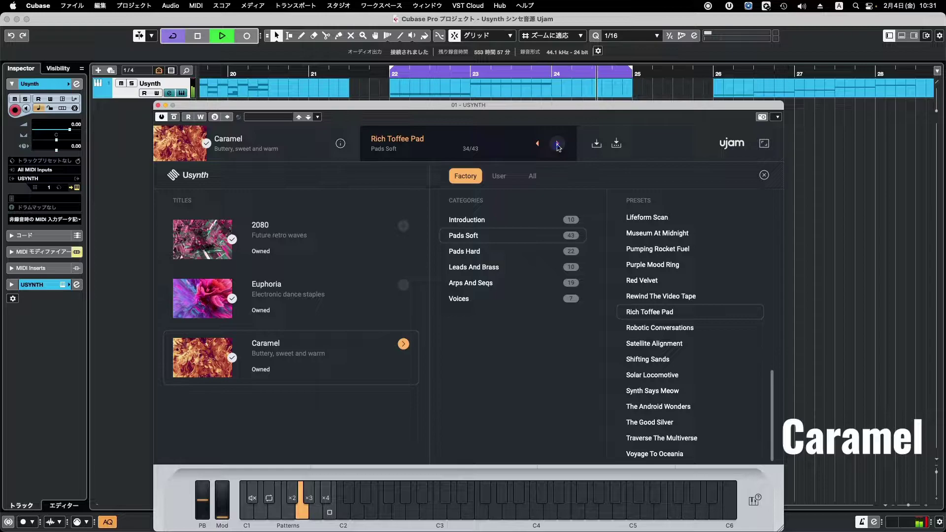
pyautogui.click(557, 144)
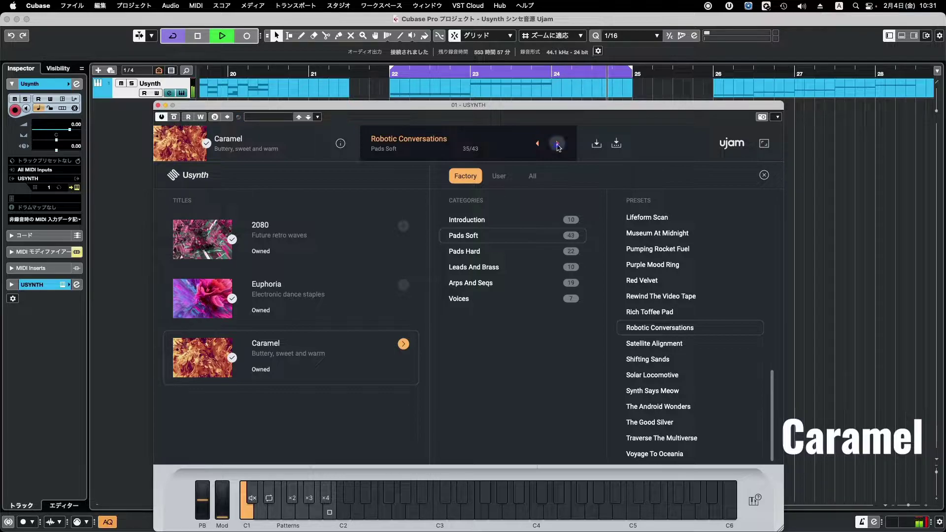
pyautogui.click(558, 145)
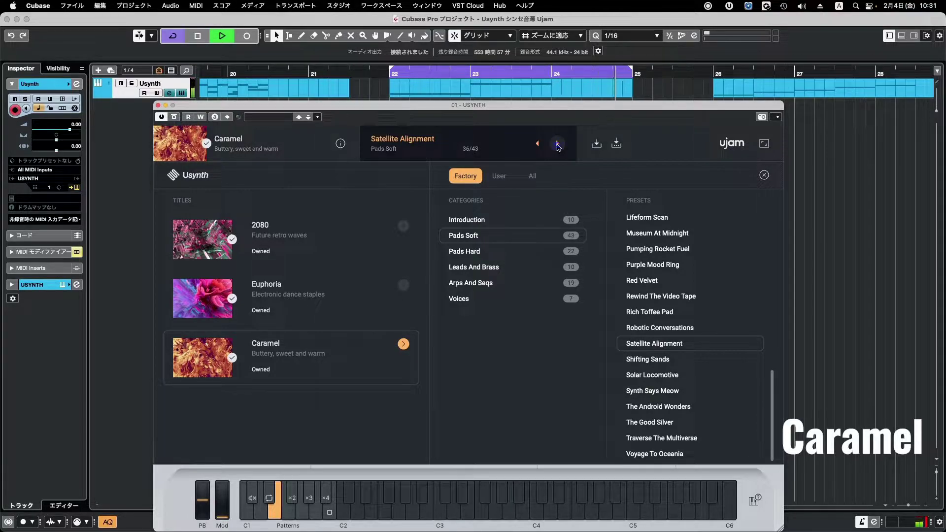
pyautogui.click(557, 143)
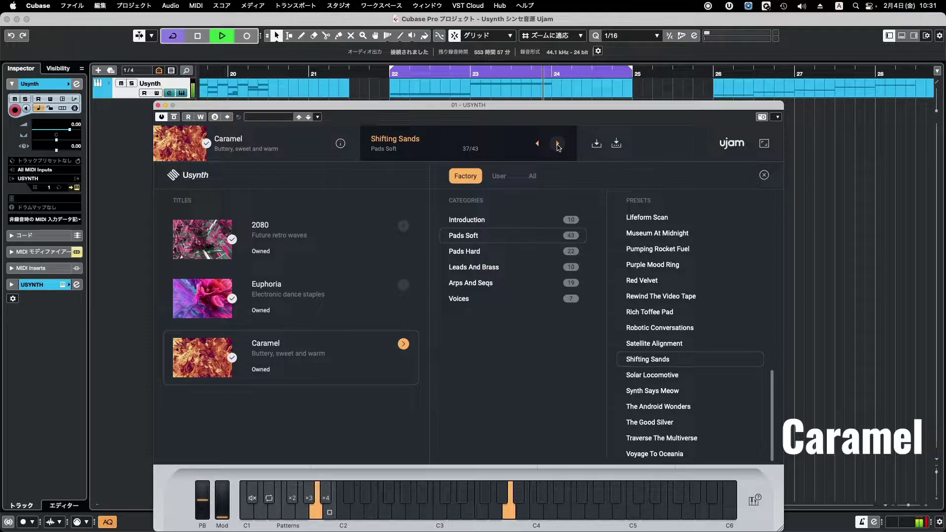
# - Audition the remaining Pads Soft presets in order from Solar Locomotive to Voyage To Oceania
pyautogui.click(557, 144)
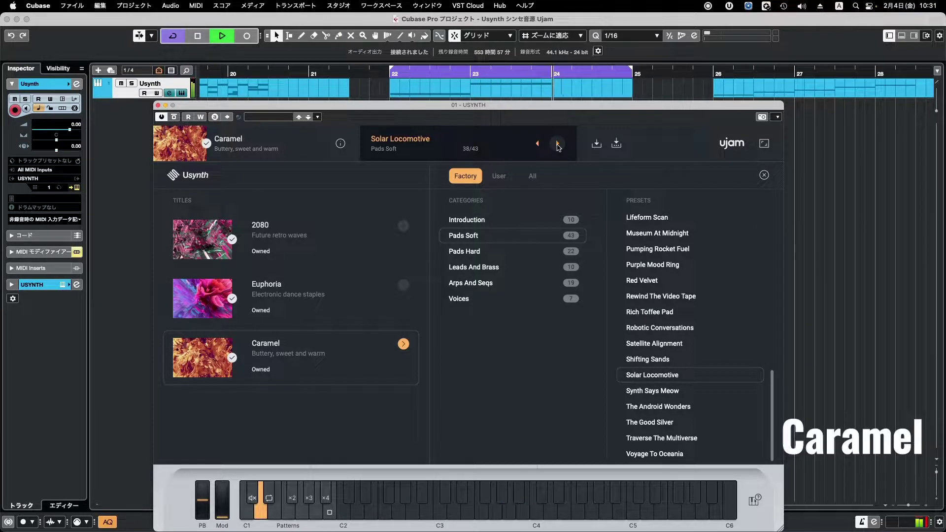
pyautogui.click(558, 143)
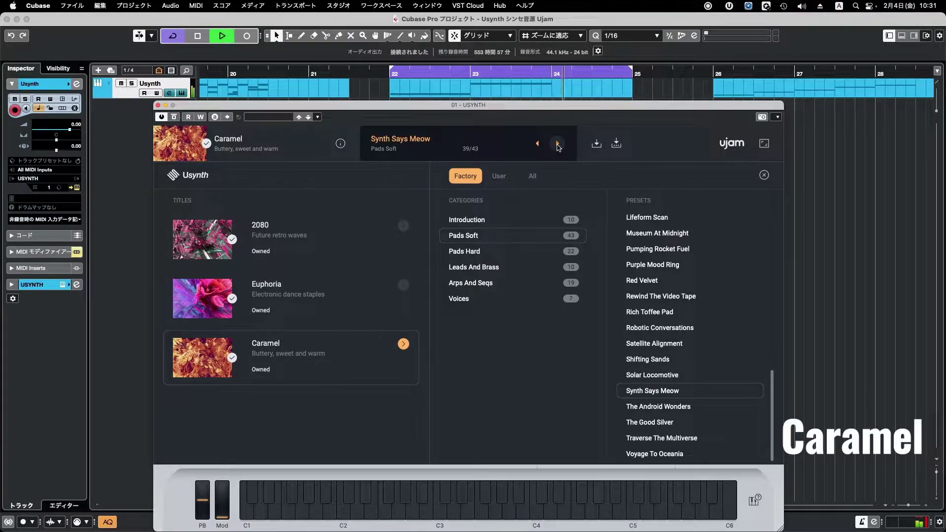
pyautogui.click(558, 146)
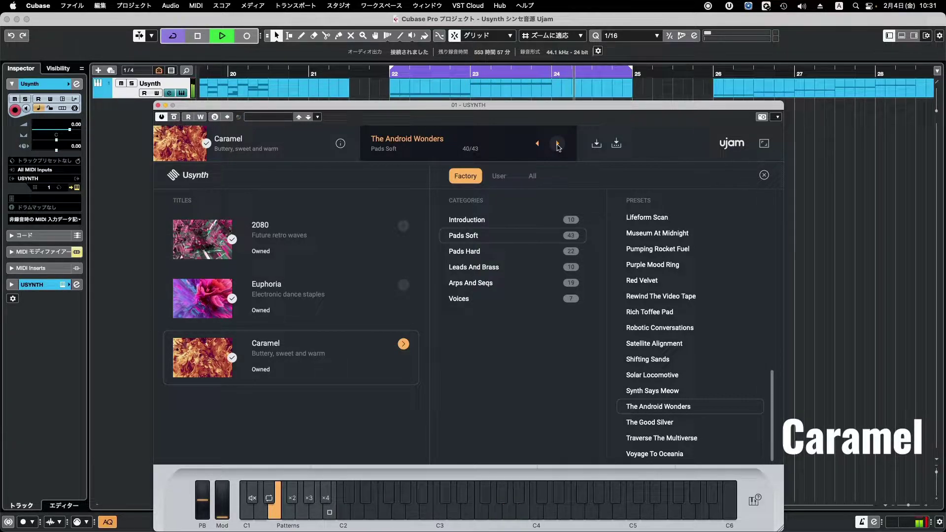
pyautogui.click(558, 145)
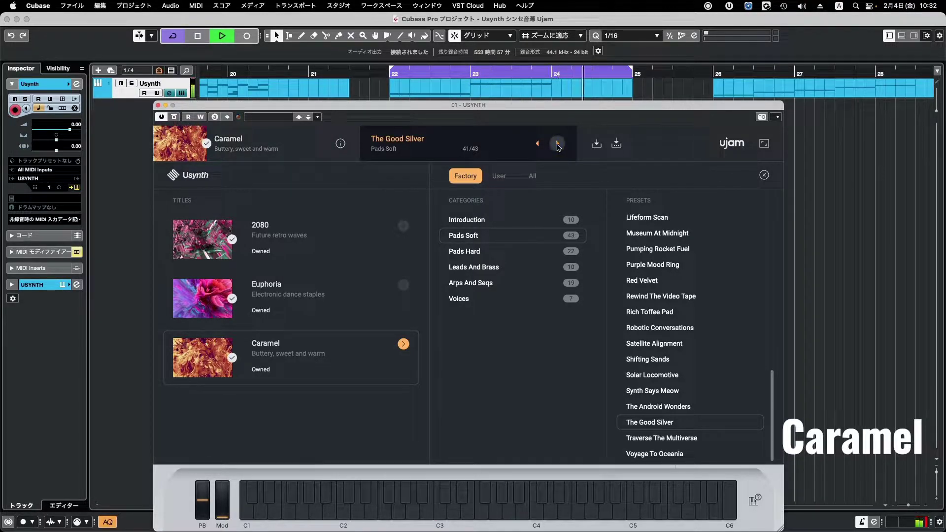
pyautogui.click(559, 144)
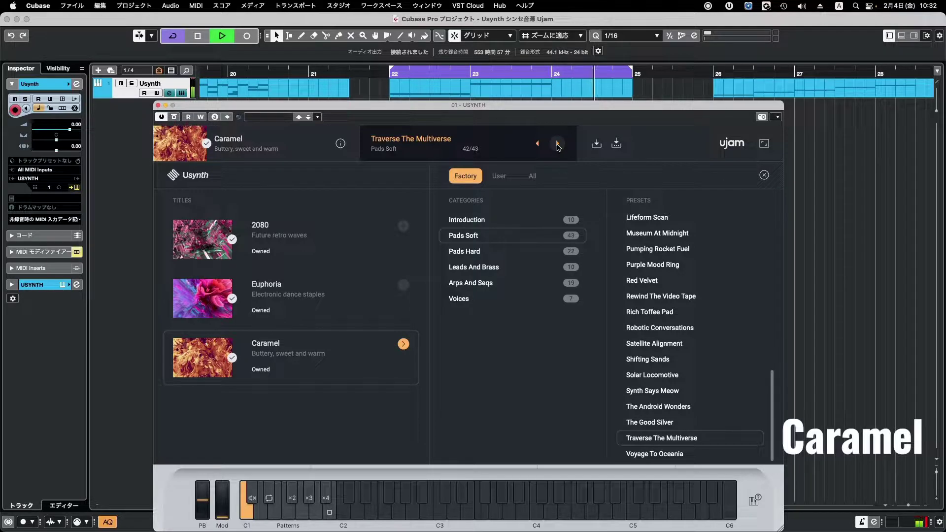
pyautogui.click(559, 145)
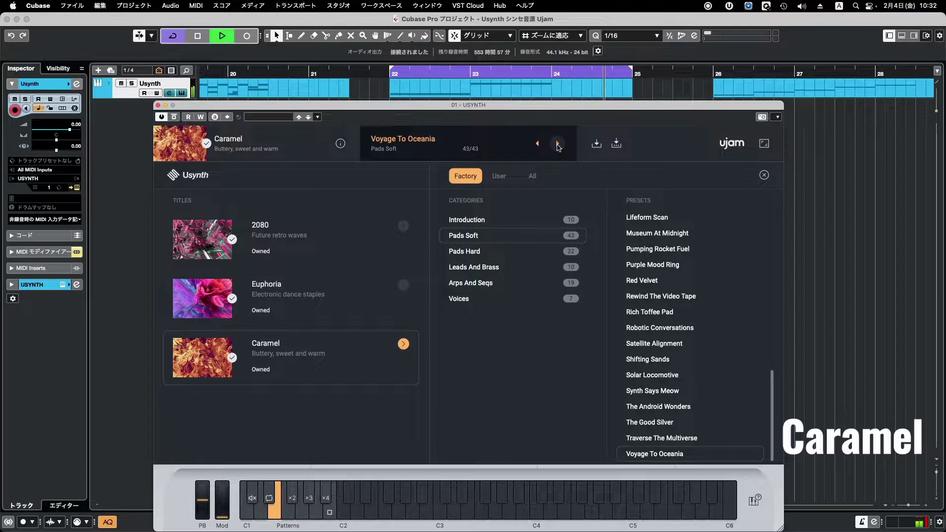
# - Continue into the Pads Hard category and audition its presets in order from Central Services to Dreaming Of Video
pyautogui.click(559, 144)
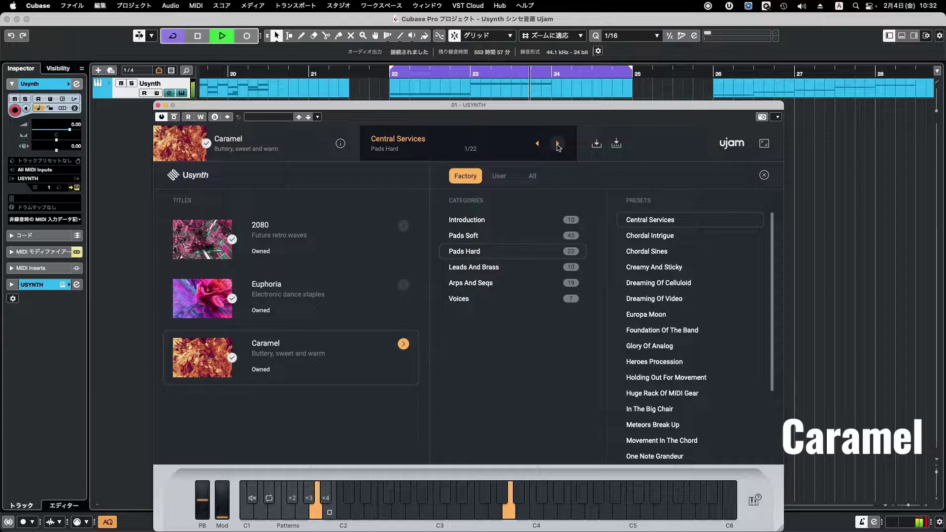
pyautogui.click(558, 145)
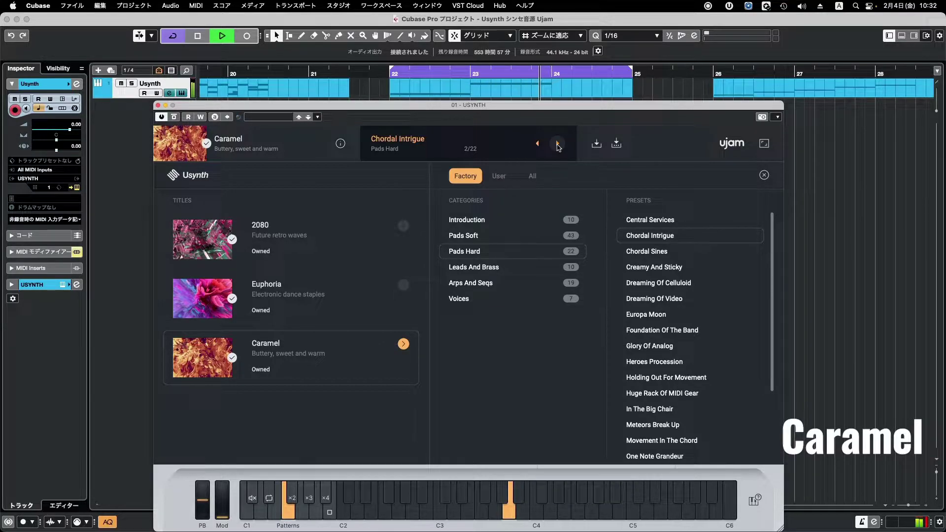
pyautogui.click(558, 144)
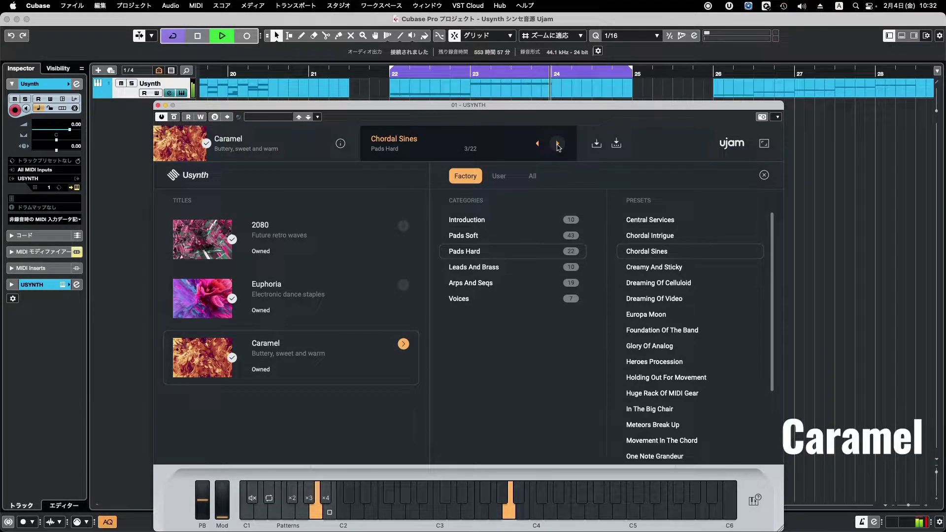
pyautogui.click(558, 145)
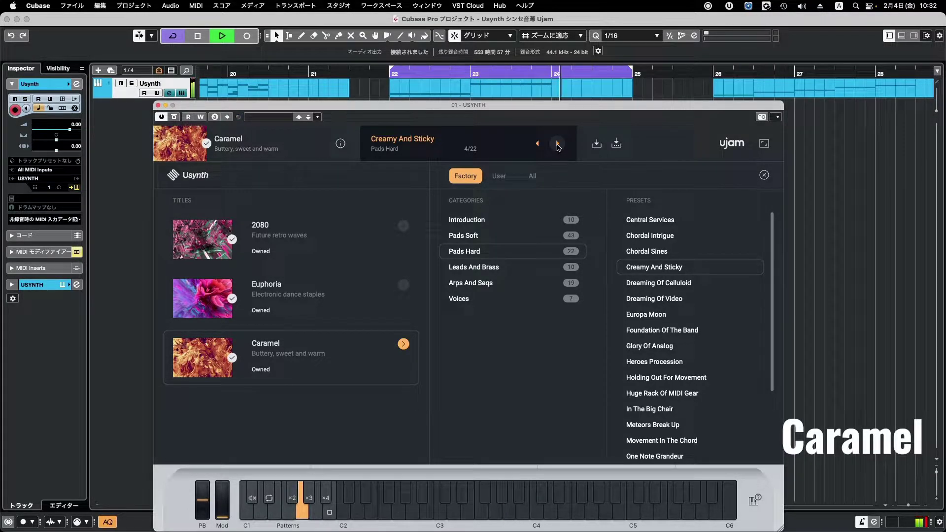
pyautogui.click(558, 144)
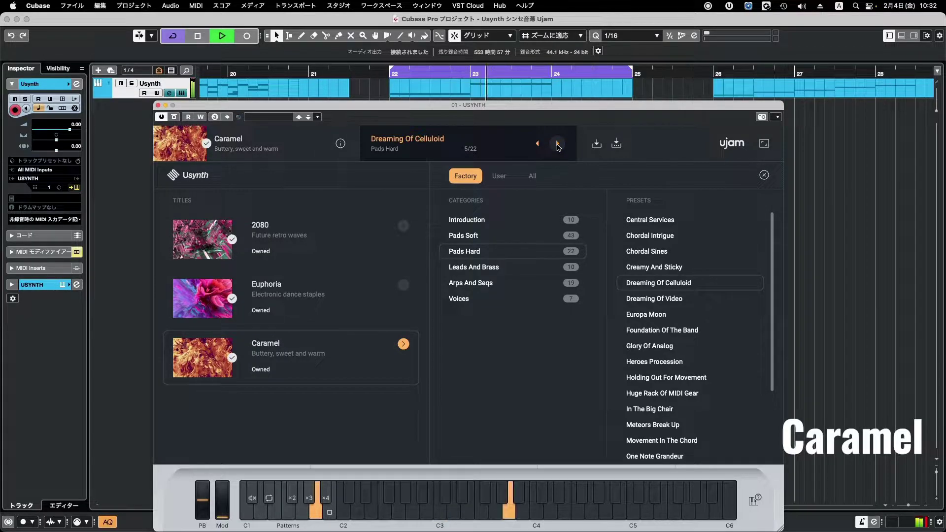
pyautogui.click(558, 144)
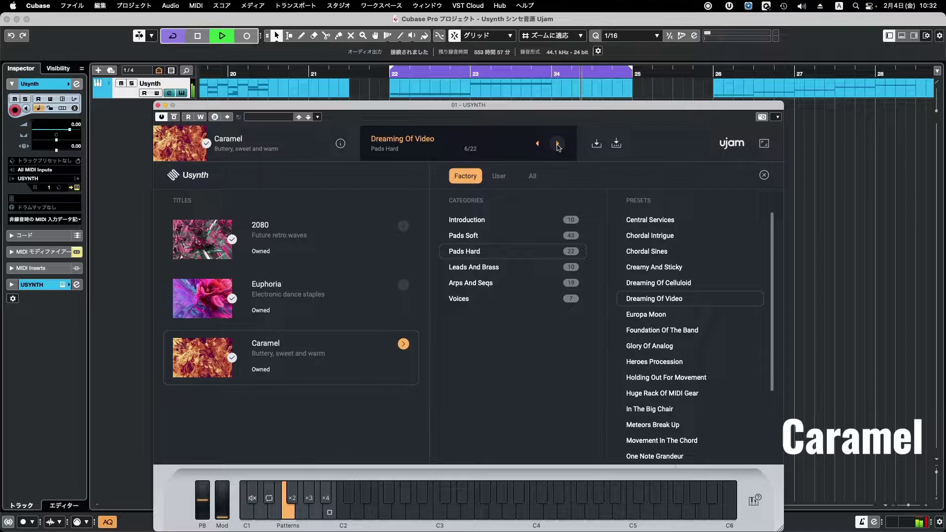
# - Audition the Pads Hard presets in order from Europa Moon to Huge Rack Of MIDI Gear
pyautogui.click(558, 144)
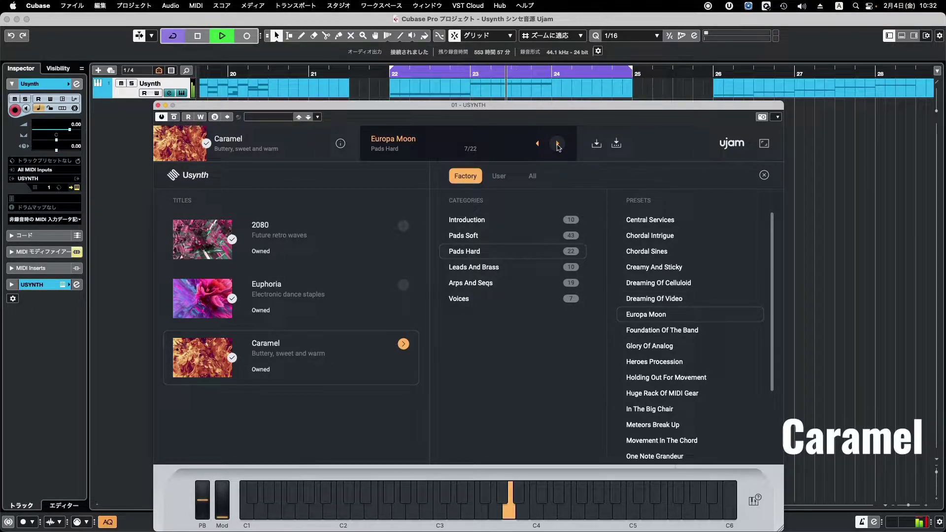
pyautogui.click(558, 143)
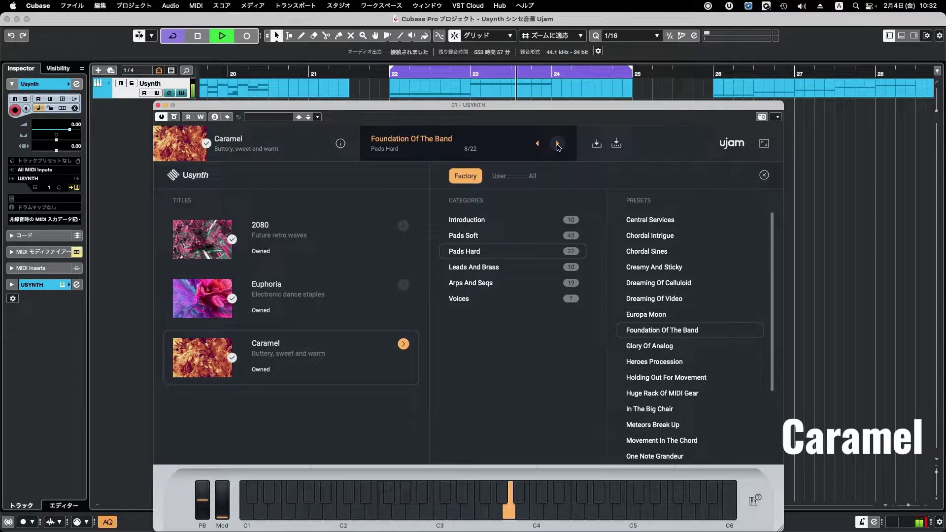
pyautogui.click(558, 144)
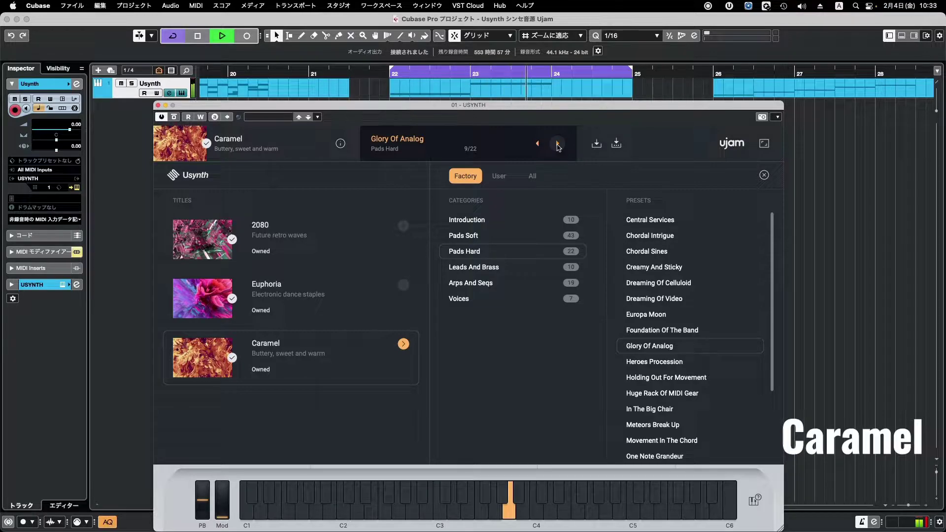
pyautogui.click(558, 144)
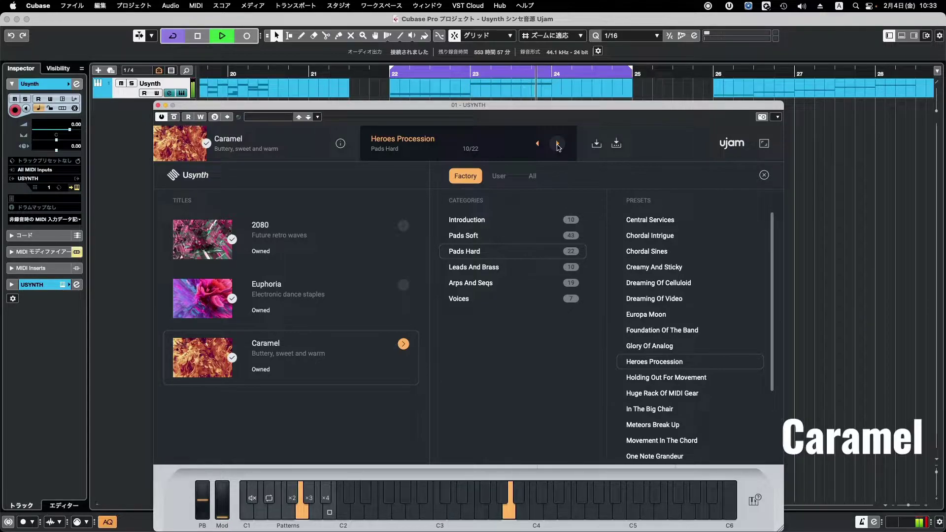
pyautogui.click(558, 145)
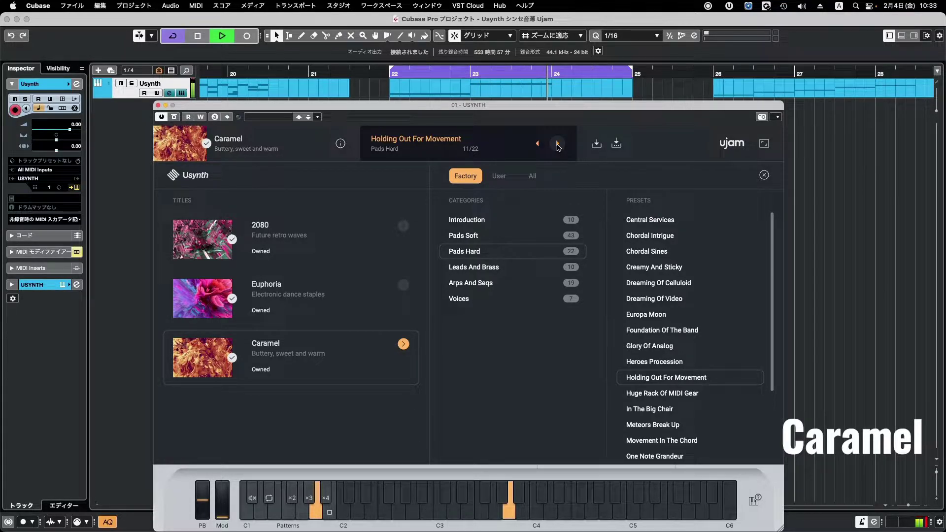
pyautogui.click(558, 144)
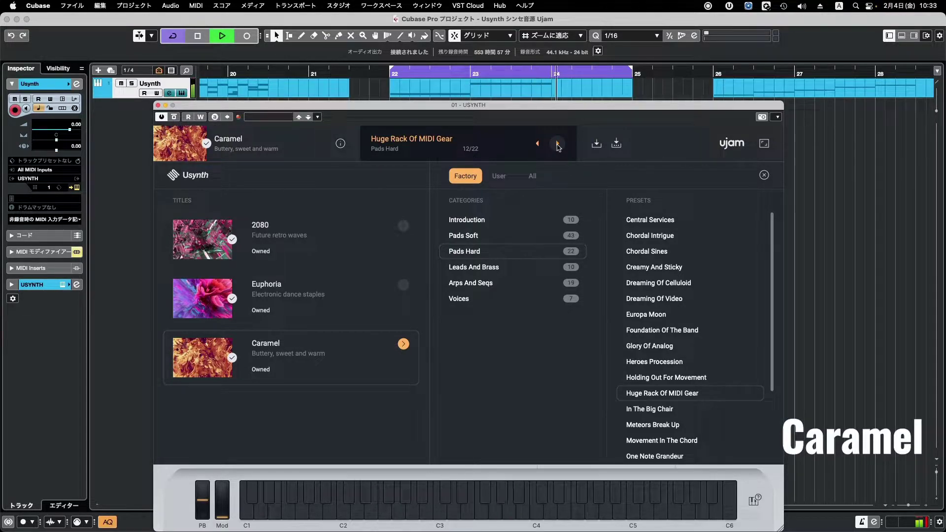
# - Audition the Pads Hard presets in order from In The Big Chair to Pop Masterpiece
pyautogui.click(558, 144)
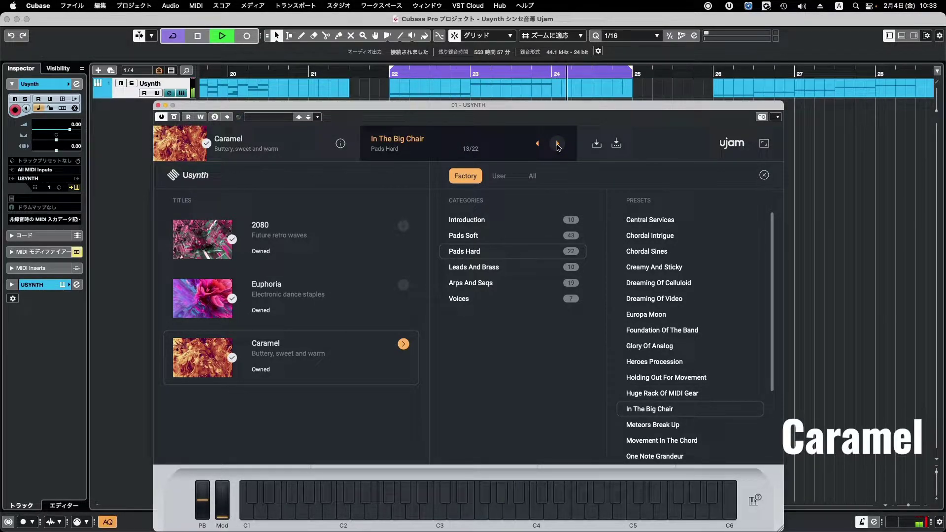
pyautogui.click(558, 143)
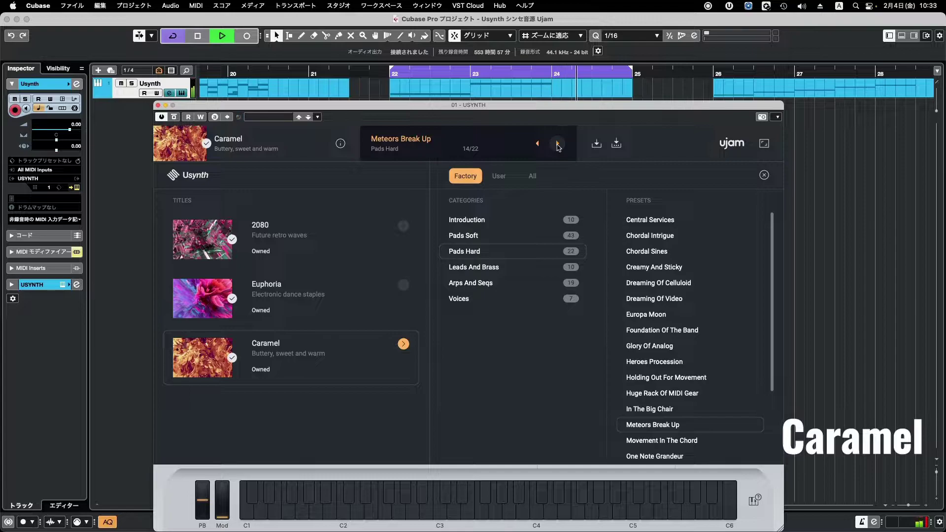
pyautogui.click(558, 144)
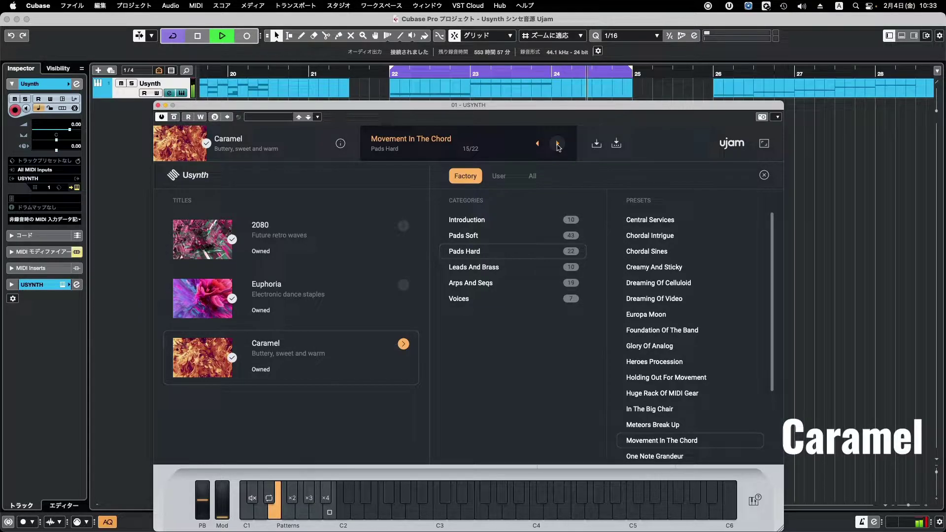
pyautogui.click(557, 144)
pyautogui.scroll(-3, 699, 355)
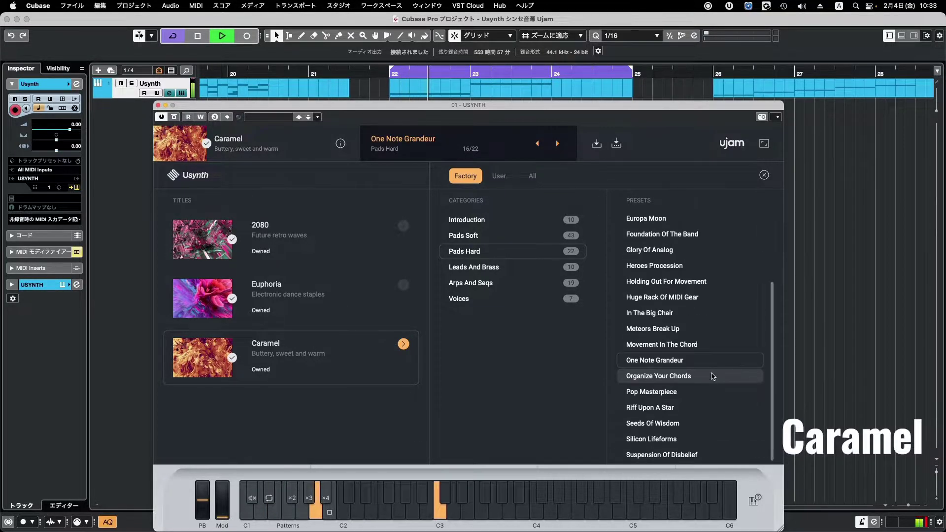
pyautogui.click(558, 144)
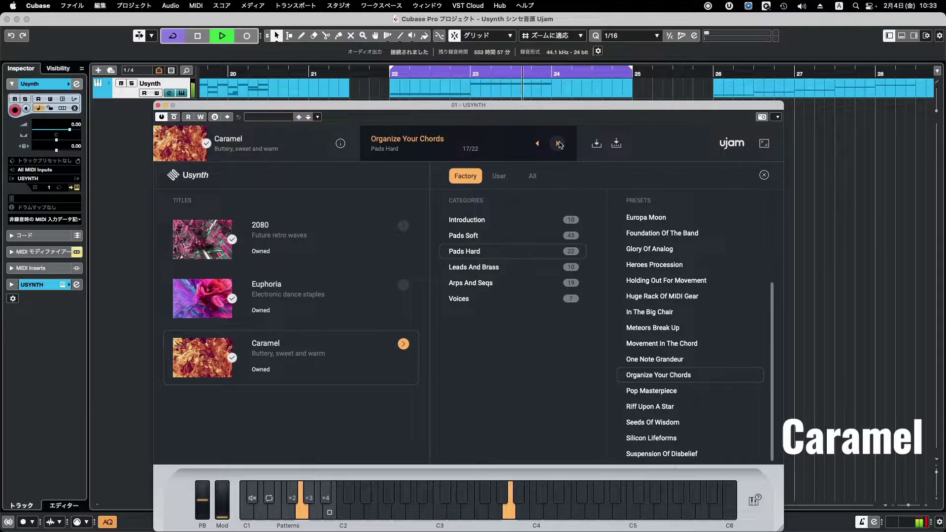
pyautogui.click(559, 143)
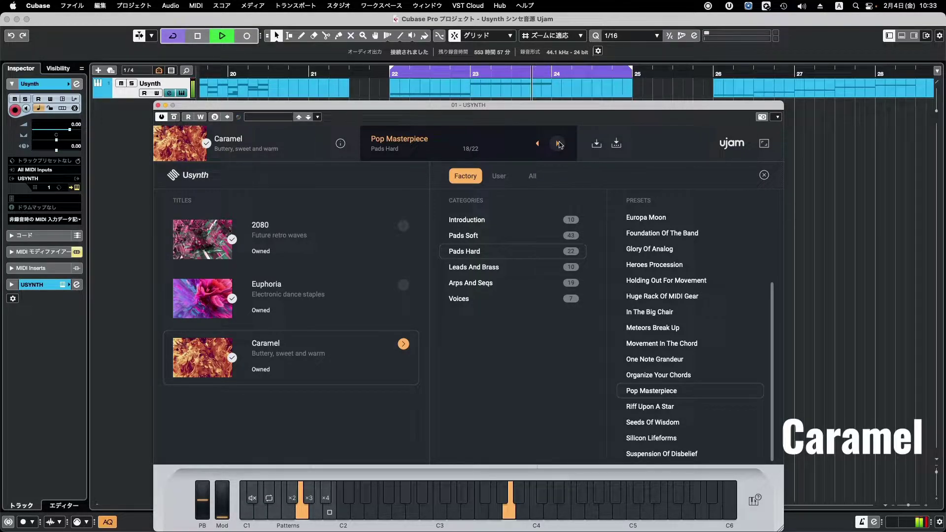
# - Audition the remaining Pads Hard presets in order from Riff Upon A Star to Suspension Of Disbelief
pyautogui.click(558, 143)
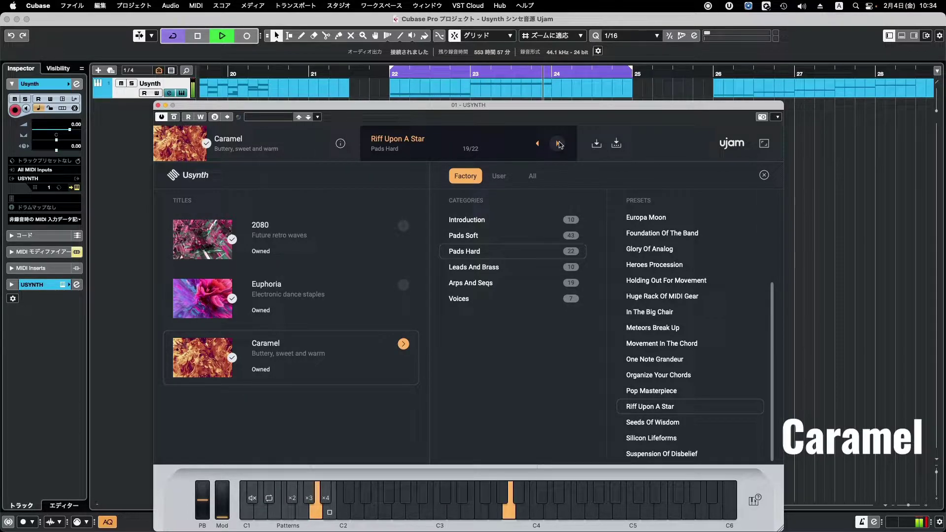
pyautogui.click(558, 143)
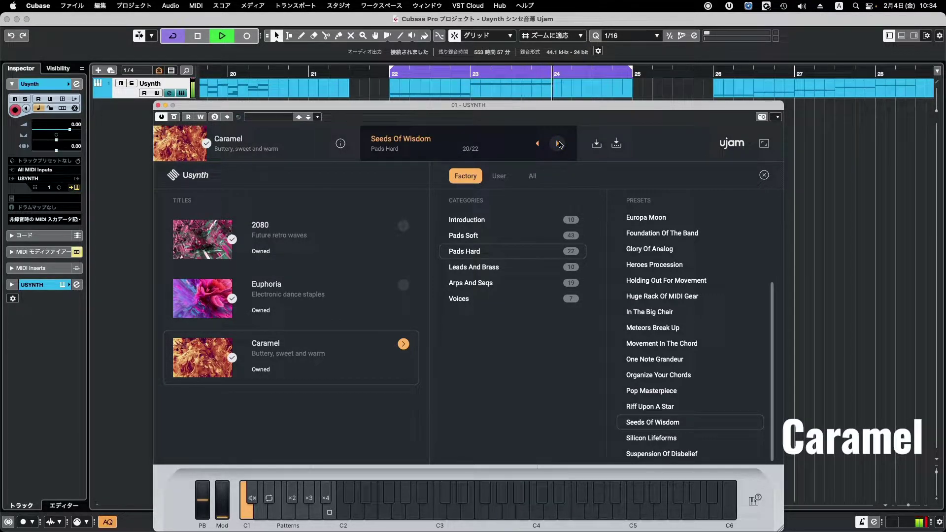
pyautogui.click(559, 143)
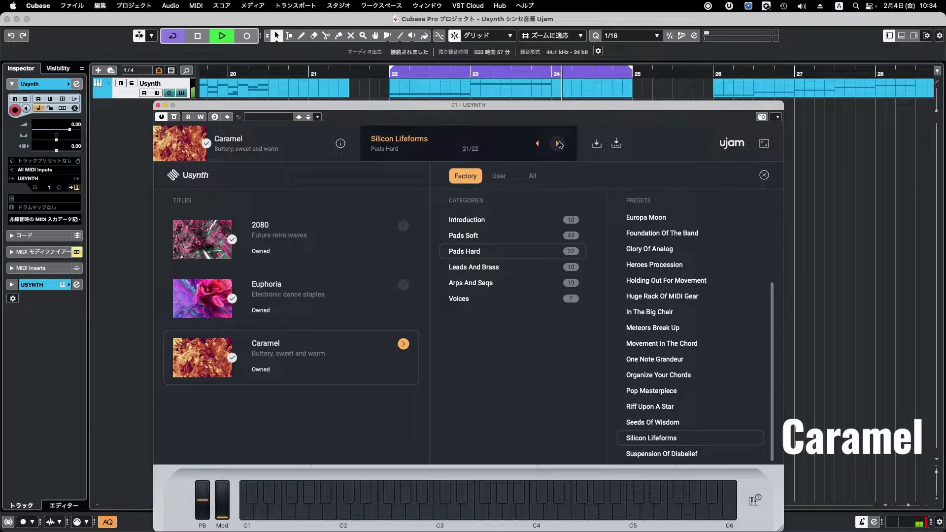
pyautogui.click(559, 143)
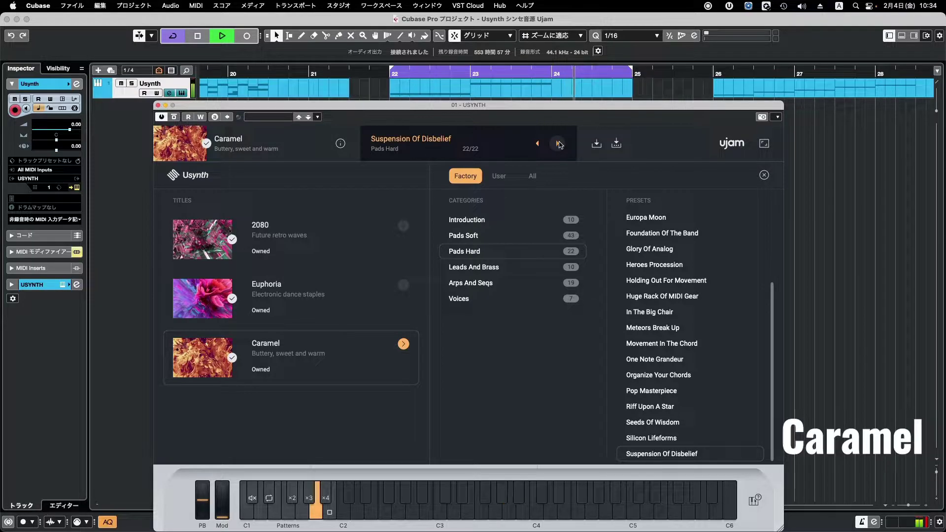
# - Continue into the Leads And Brass category and audition its presets in order from Analog Modular Fantasy to Dramatic Brass
pyautogui.click(558, 143)
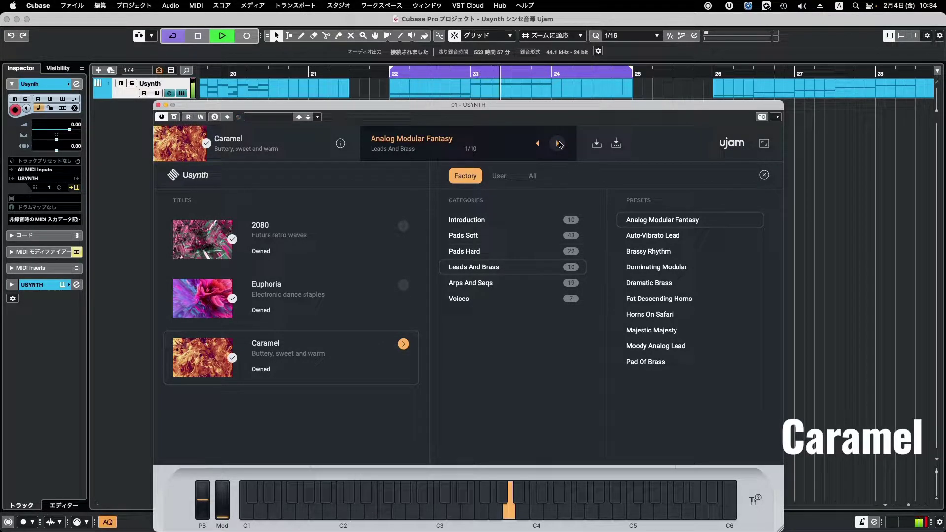
pyautogui.click(558, 143)
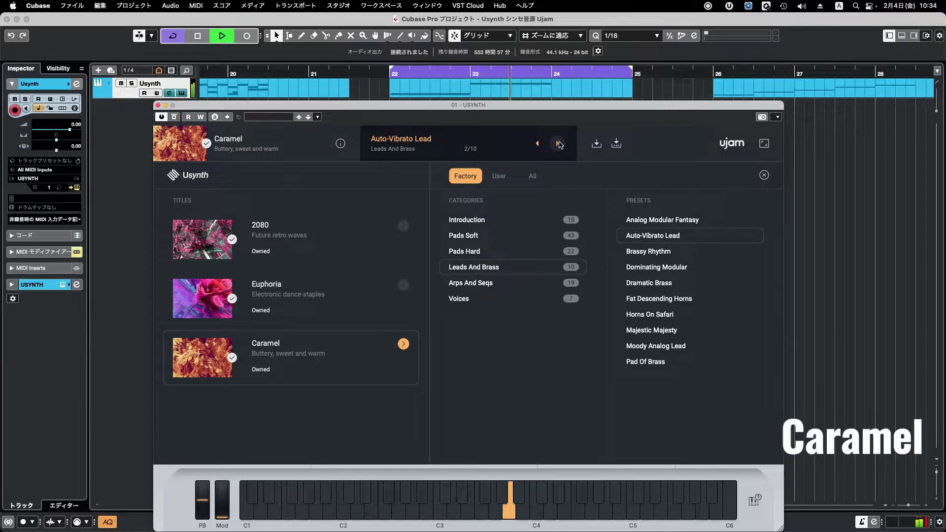
pyautogui.click(559, 143)
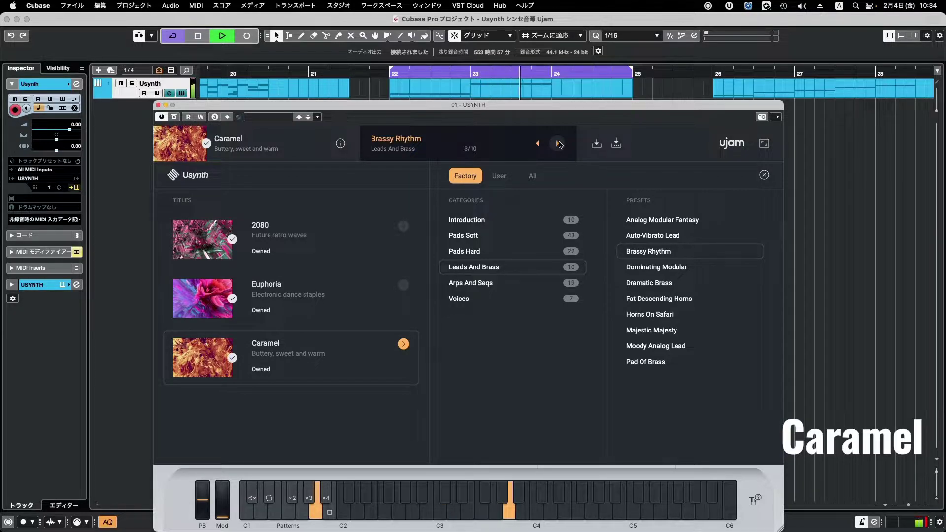
pyautogui.click(559, 144)
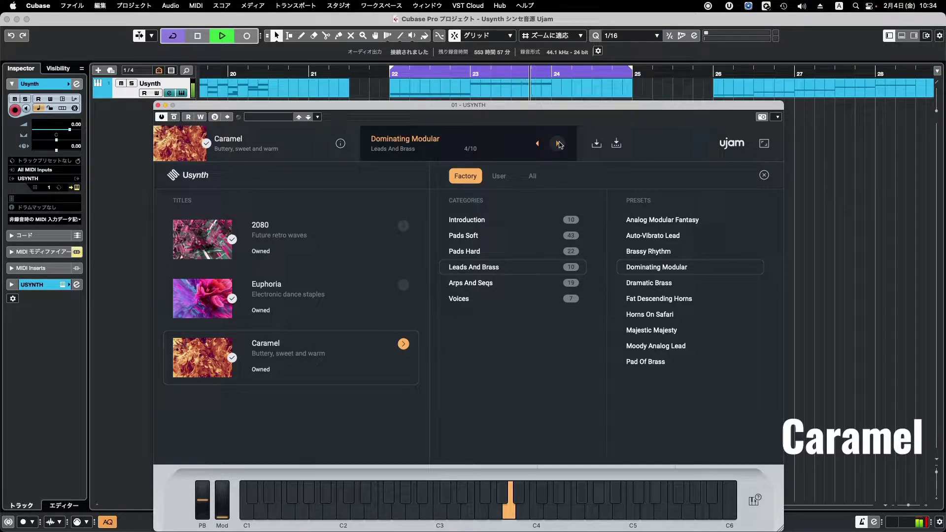
pyautogui.click(559, 144)
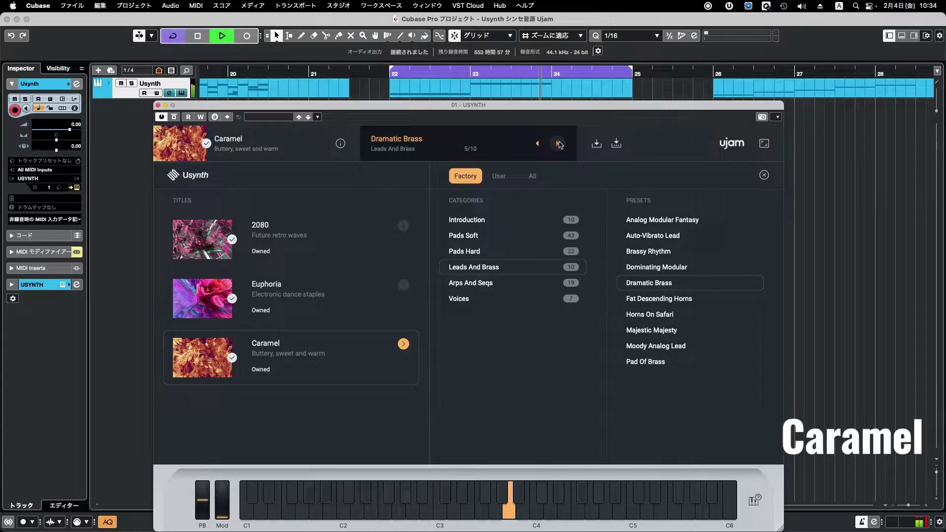
# - Audition the remaining Leads And Brass presets in order from Fat Descending Horns to Pad Of Brass
pyautogui.click(559, 144)
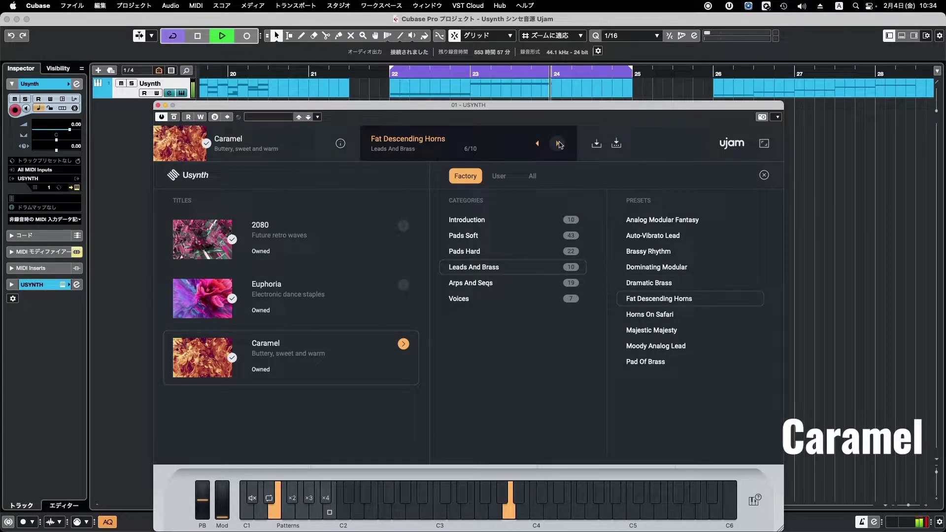
pyautogui.click(559, 144)
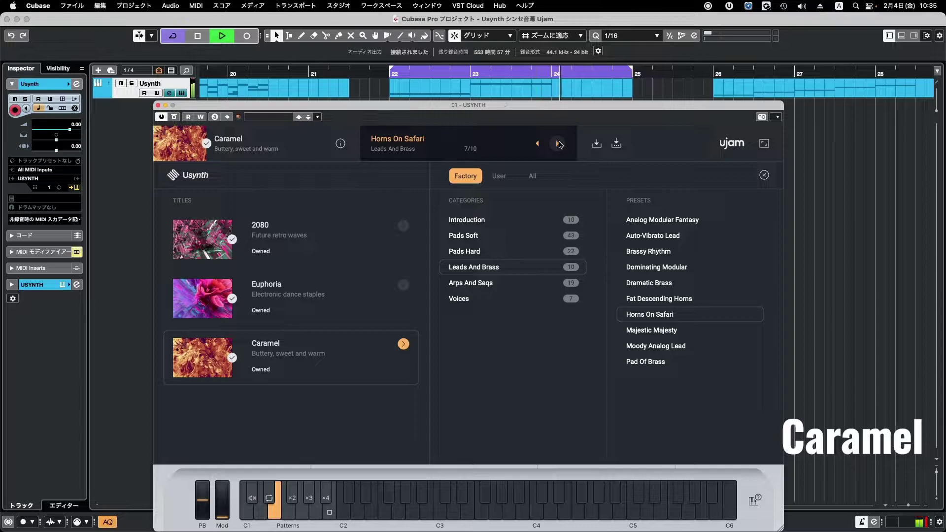
pyautogui.click(558, 144)
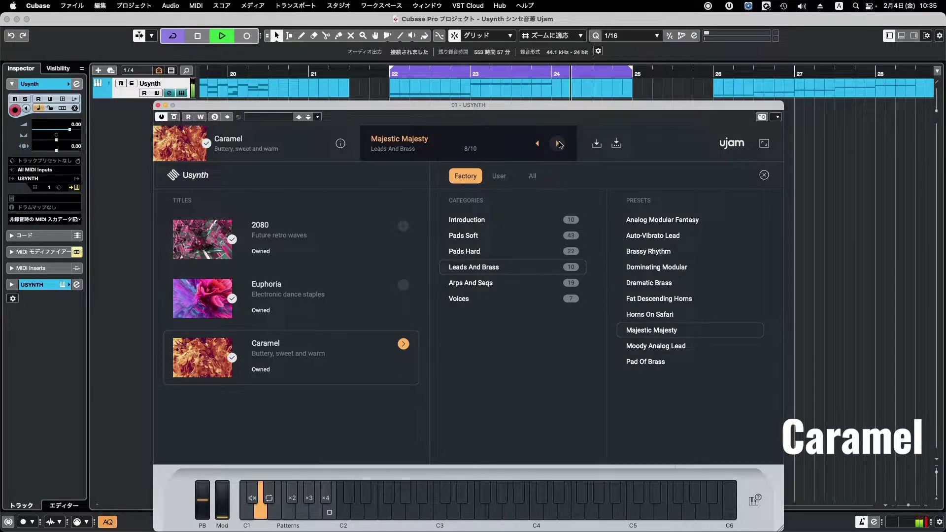
pyautogui.click(558, 143)
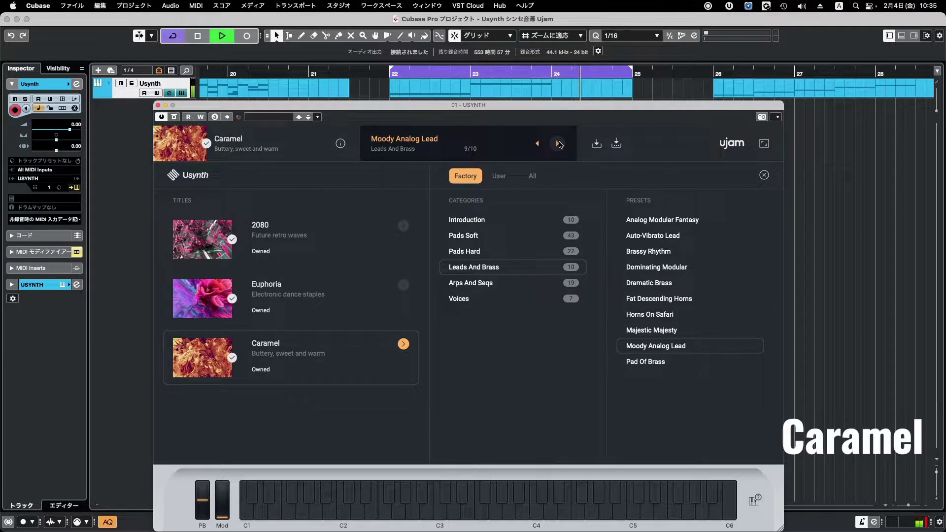
pyautogui.click(559, 144)
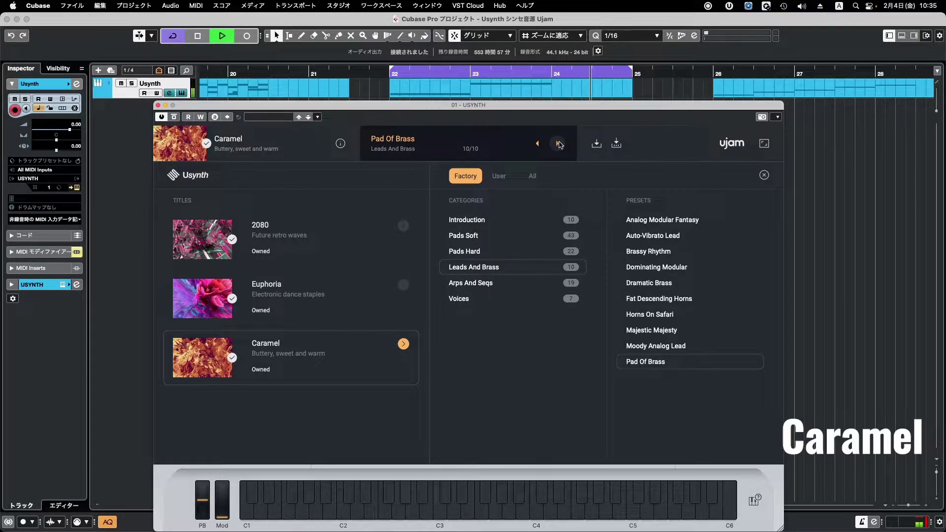
# - Continue into the Arps And Seqs category and audition its presets in order from Arp Of Tomorrow to Creamy Pop Arp
pyautogui.click(559, 144)
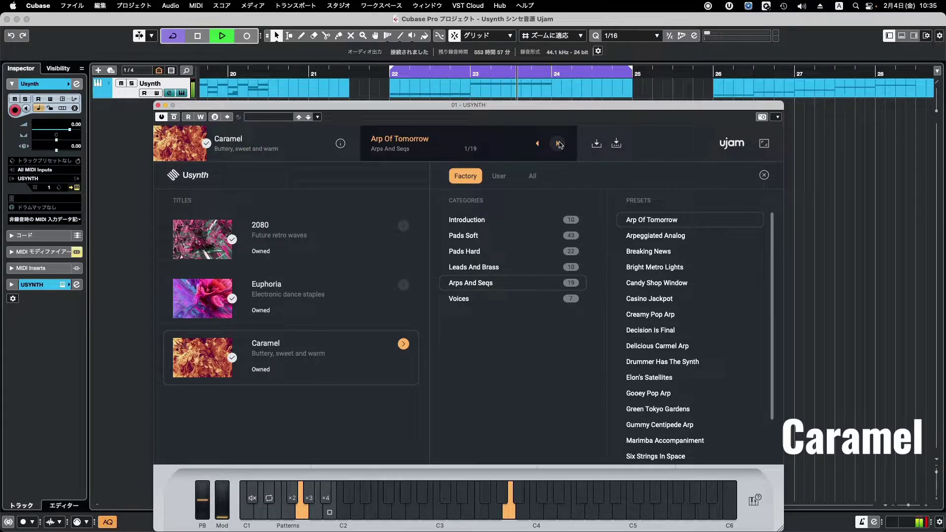
pyautogui.click(559, 143)
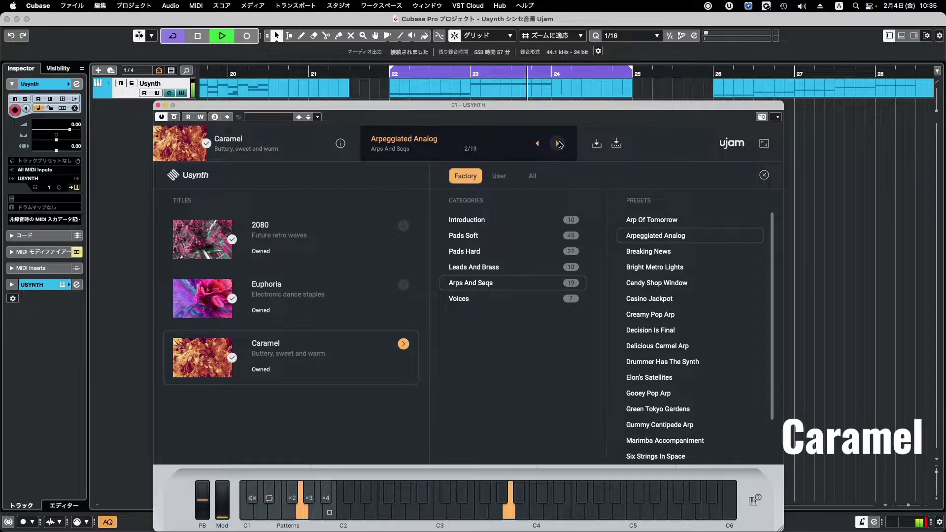
pyautogui.click(558, 143)
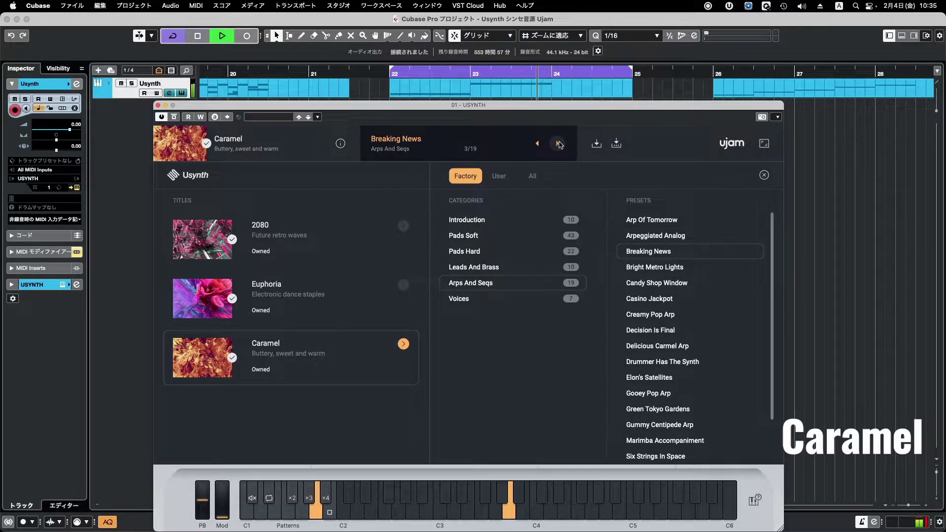
pyautogui.click(558, 143)
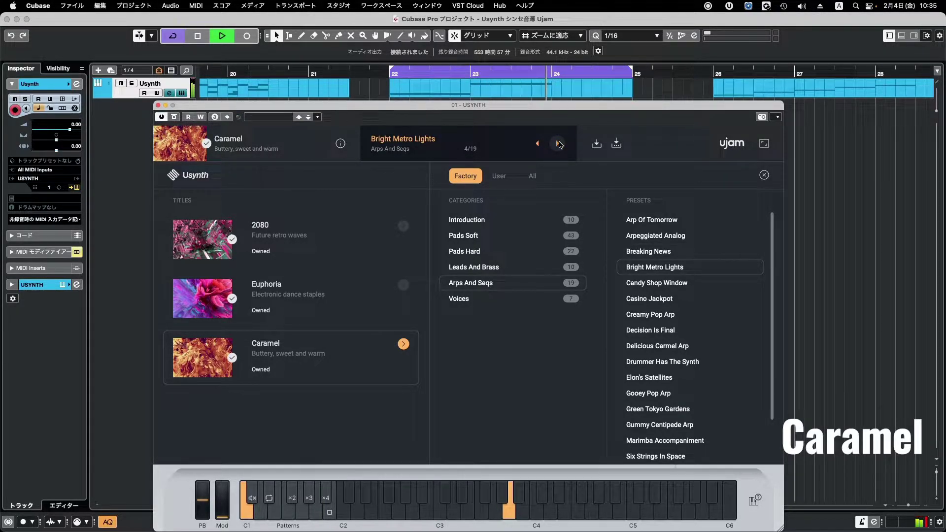
pyautogui.click(558, 144)
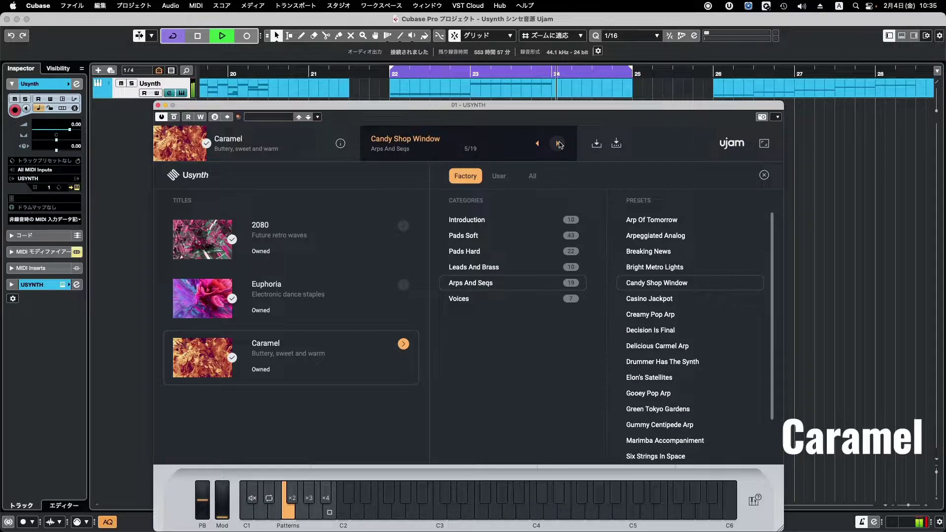
pyautogui.click(559, 144)
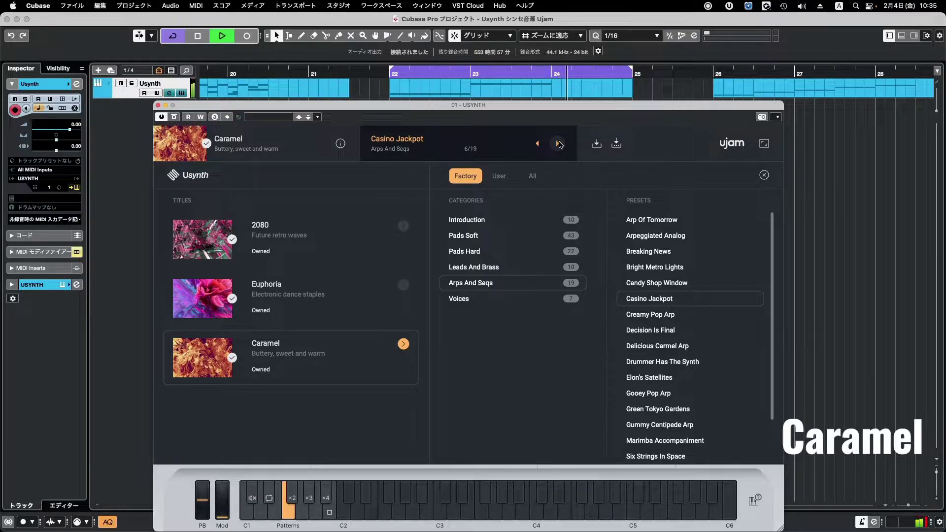
pyautogui.click(559, 144)
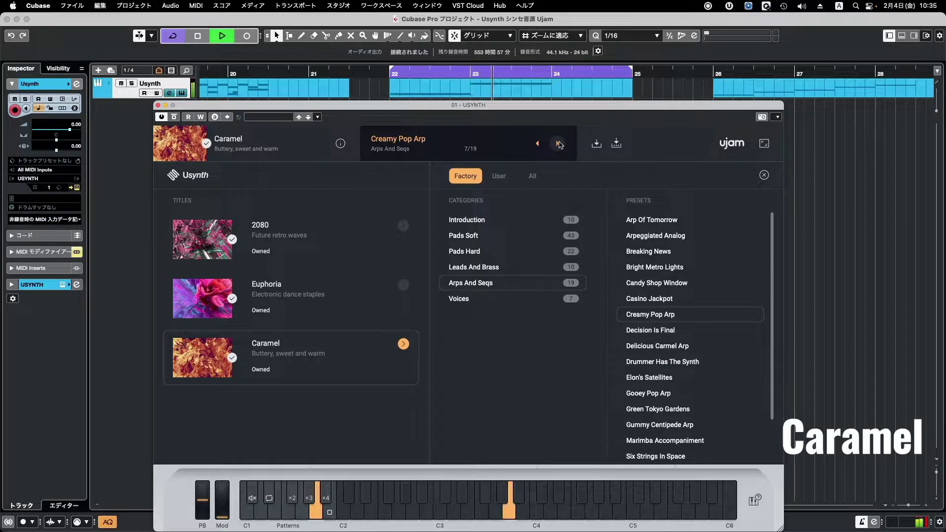
# - Audition the Arps And Seqs presets in order from Decision Is Final to Gummy Centipede Arp
pyautogui.click(559, 144)
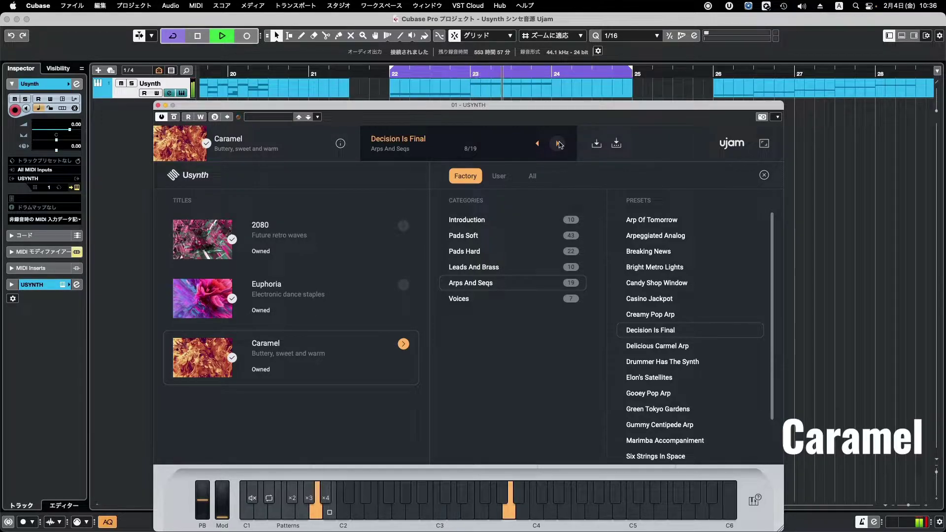
pyautogui.click(559, 143)
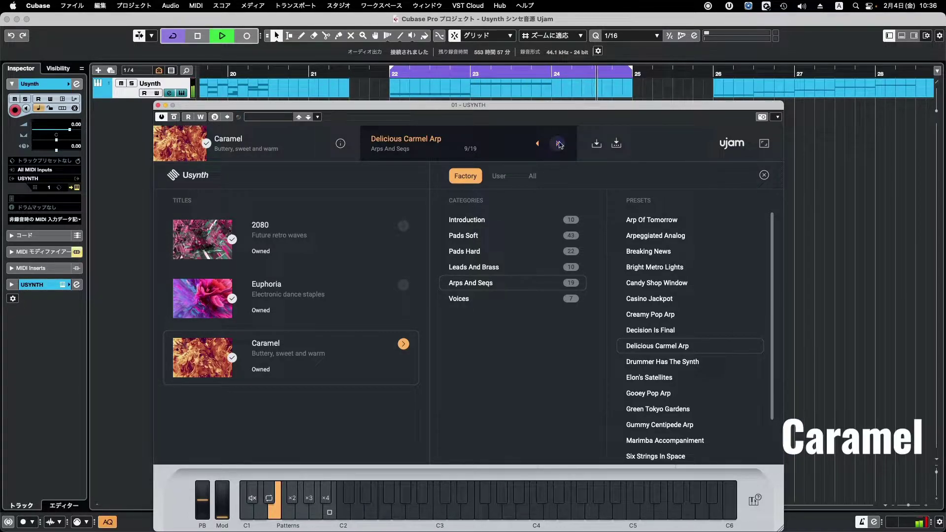
pyautogui.click(558, 143)
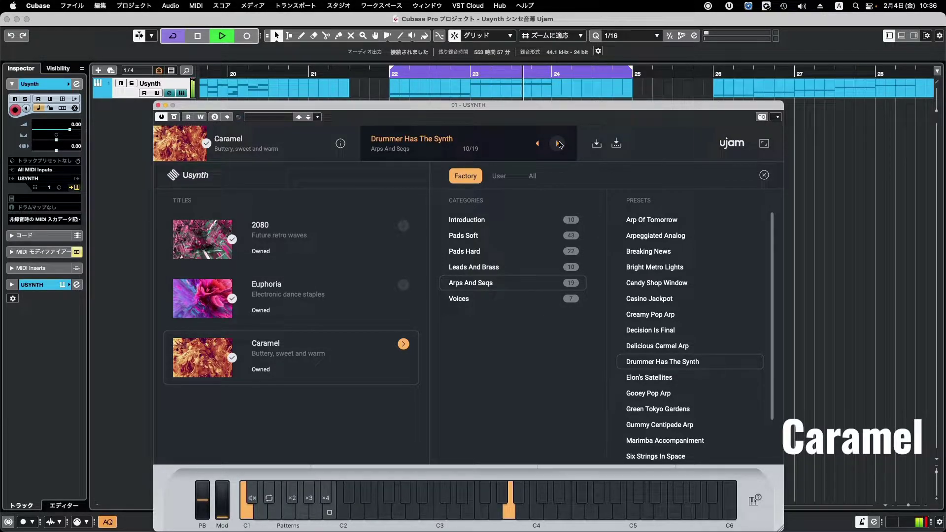
pyautogui.click(558, 144)
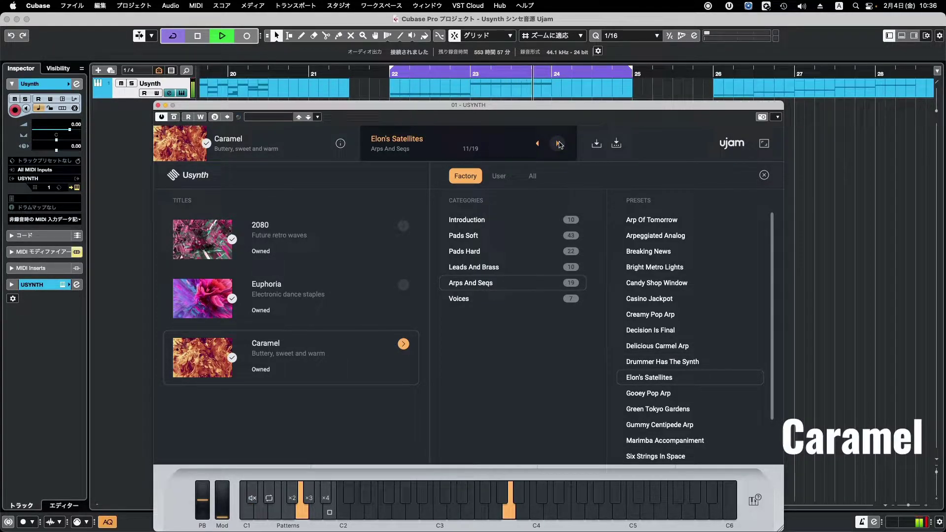
pyautogui.click(558, 143)
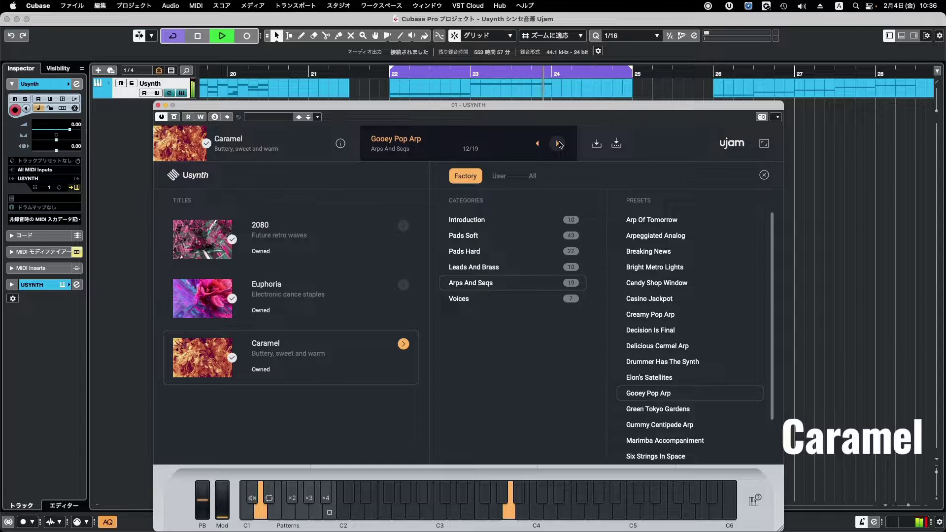
pyautogui.click(559, 144)
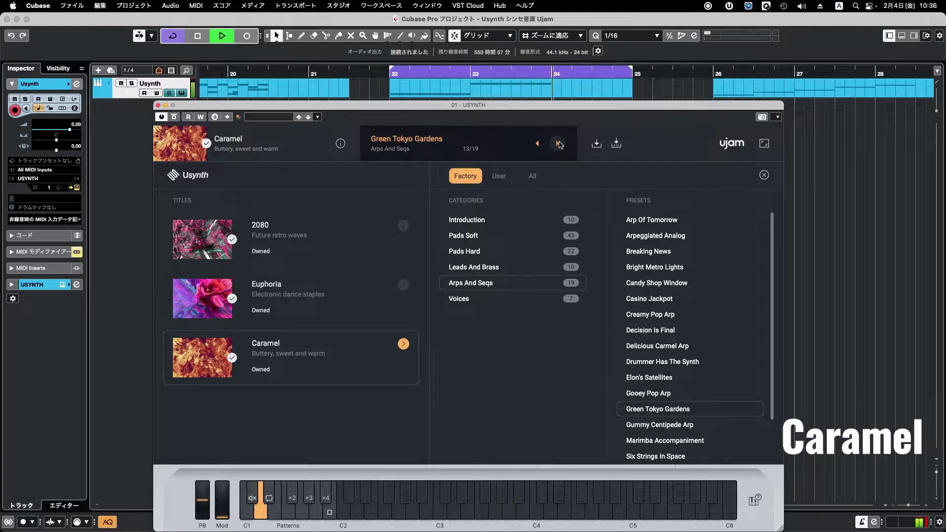
pyautogui.click(558, 143)
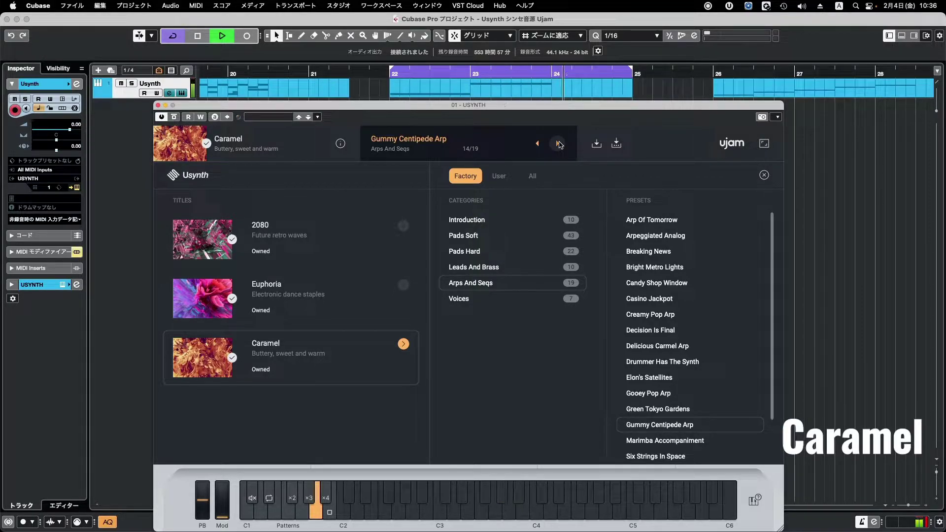
# - Audition the remaining Arps And Seqs presets in order from Marimba Accompaniment to The Clock Is Ticking
pyautogui.click(559, 144)
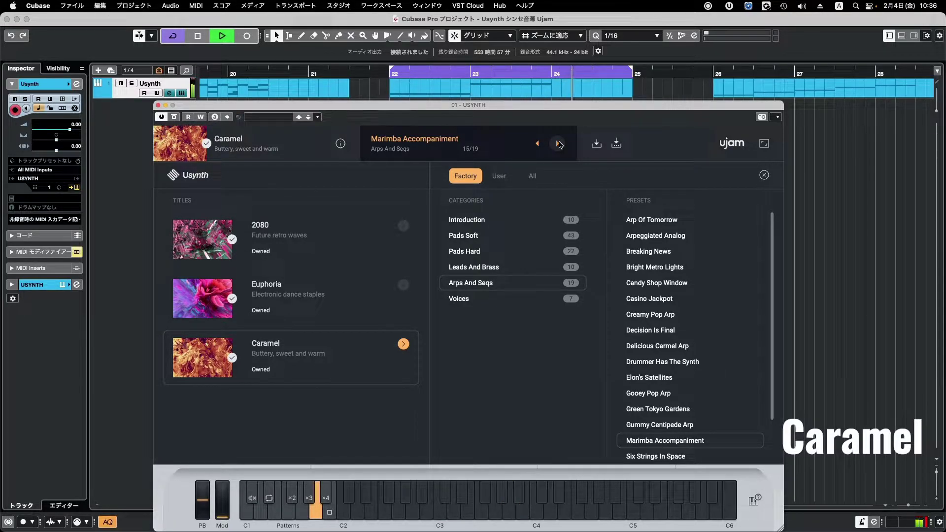
pyautogui.click(559, 144)
pyautogui.scroll(-3, 762, 436)
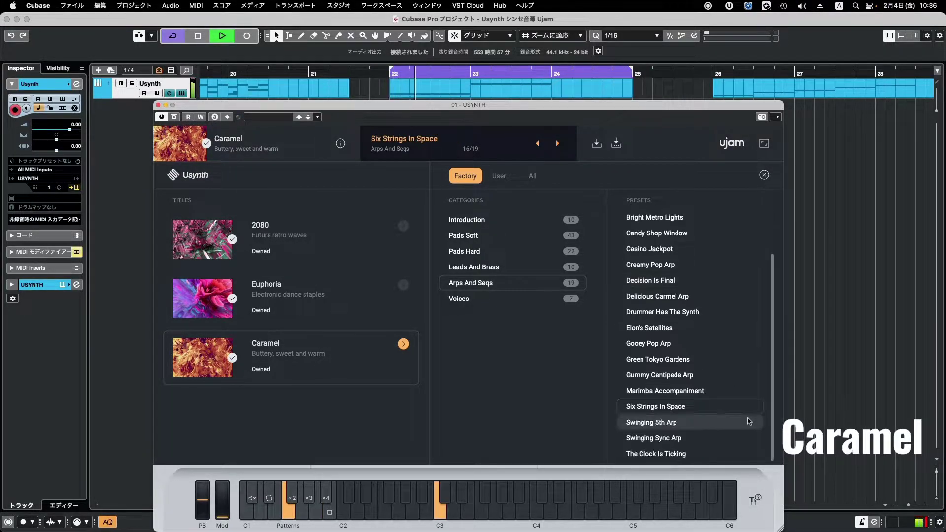
pyautogui.click(558, 144)
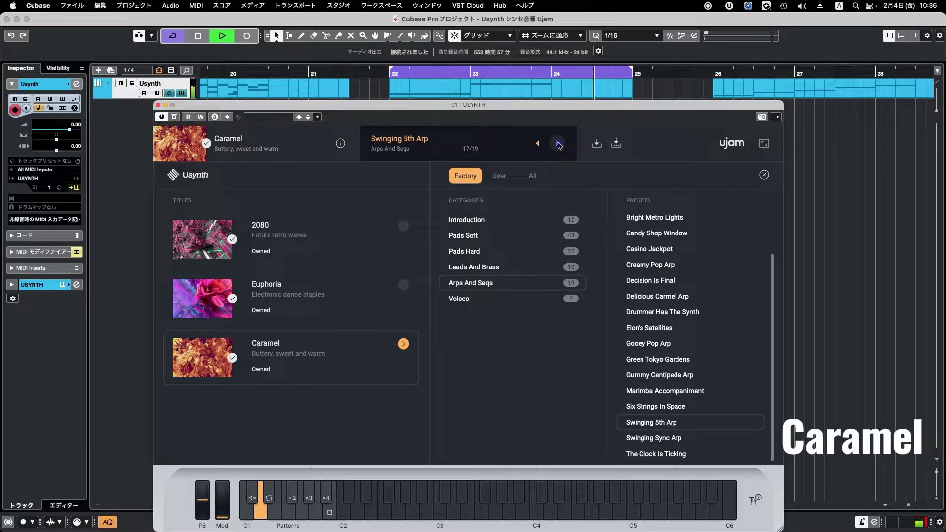
pyautogui.click(559, 143)
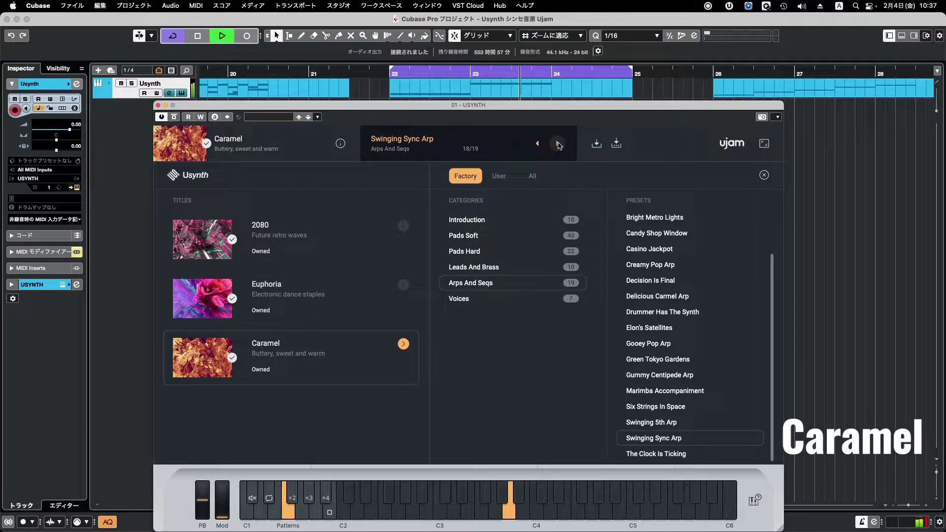
pyautogui.click(558, 144)
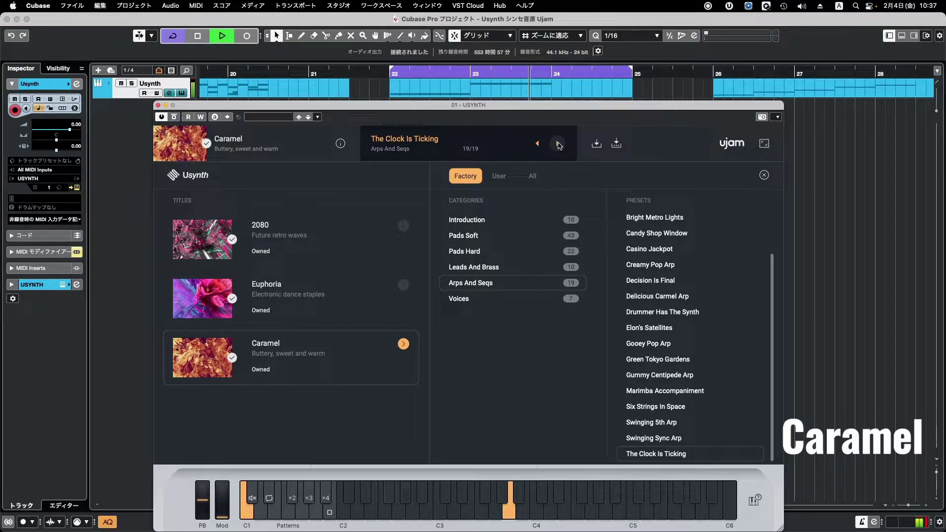
# - Continue into the Voices category and audition its presets in order from Approaching Monolith to Singing While Marching
pyautogui.click(558, 144)
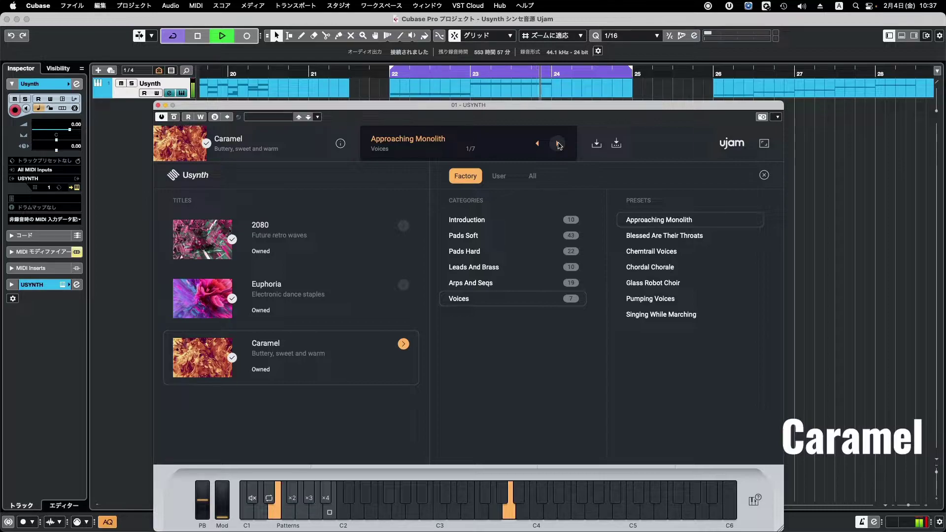
pyautogui.click(558, 144)
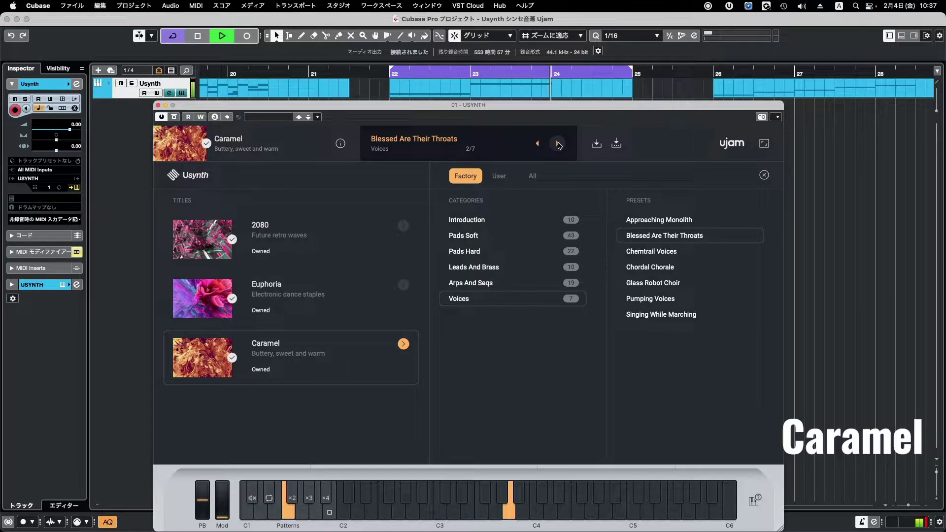
pyautogui.click(559, 144)
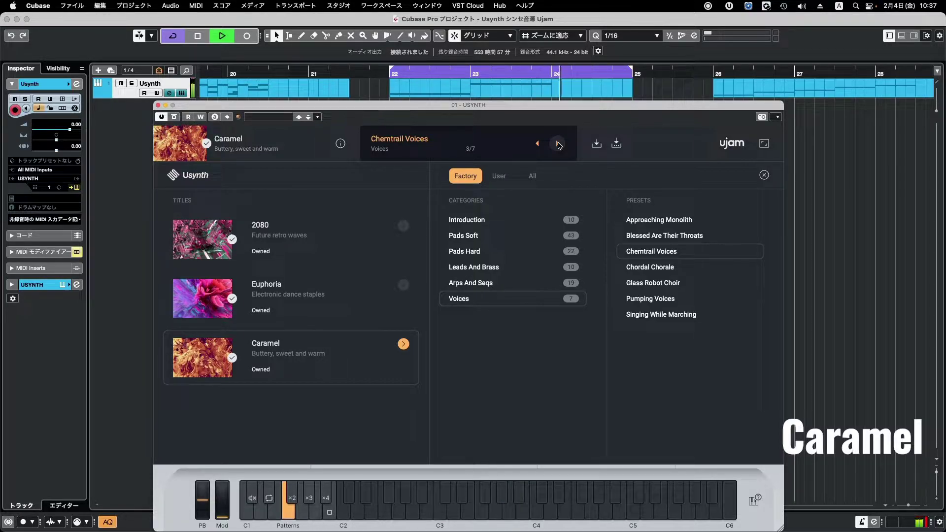
pyautogui.click(559, 145)
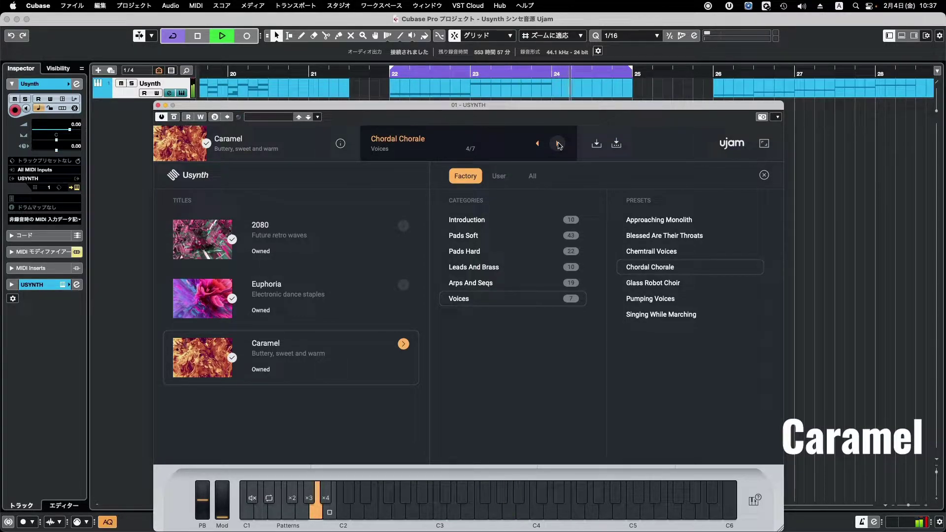
pyautogui.click(559, 145)
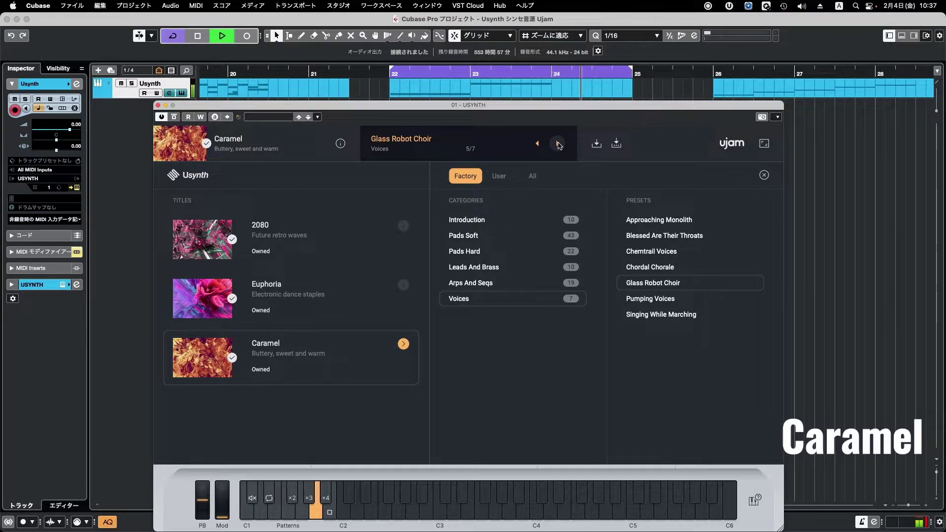
pyautogui.click(559, 144)
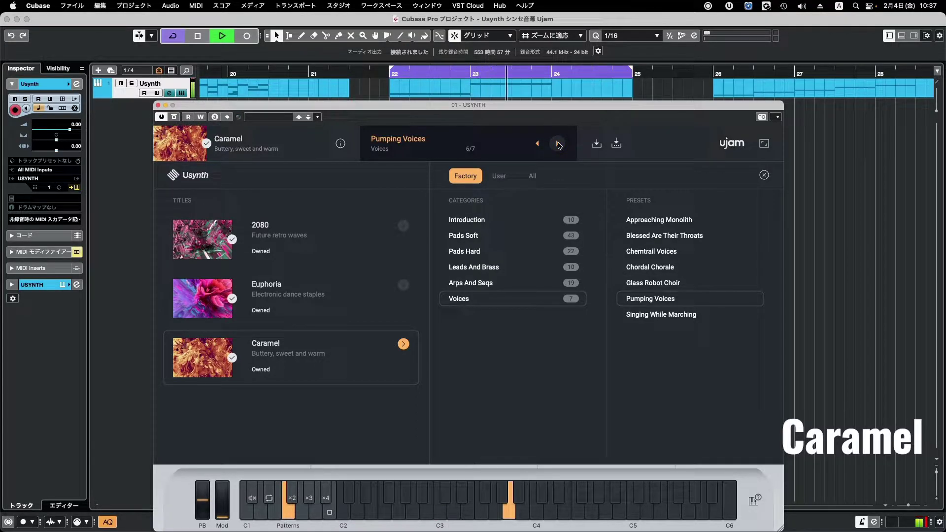
pyautogui.click(559, 145)
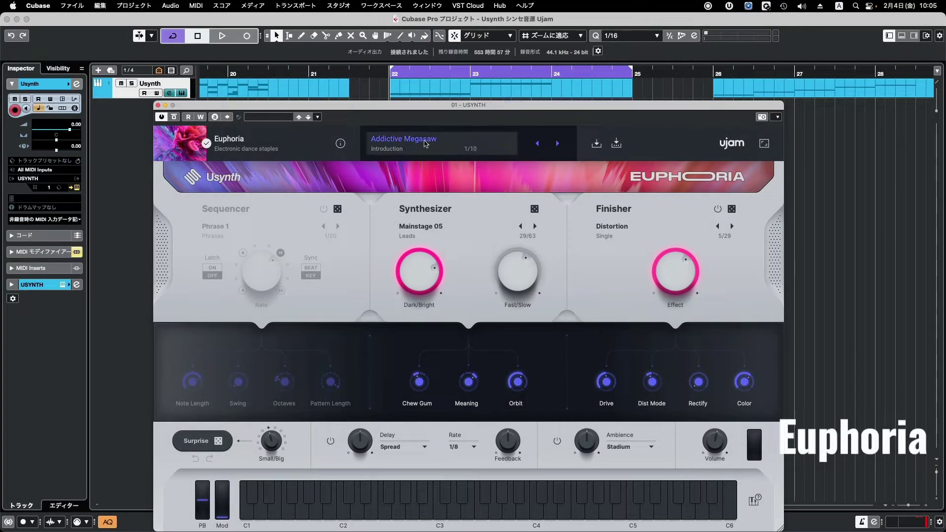
# - Open the Euphoria preset browser and start the looped playback to hear Addictive Megasaw
pyautogui.click(425, 144)
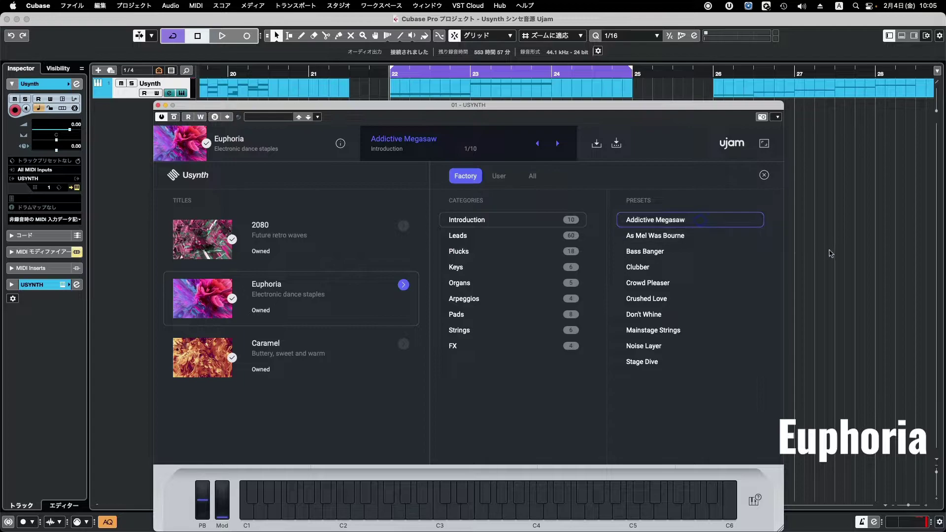
pyautogui.click(858, 258)
pyautogui.press('space')
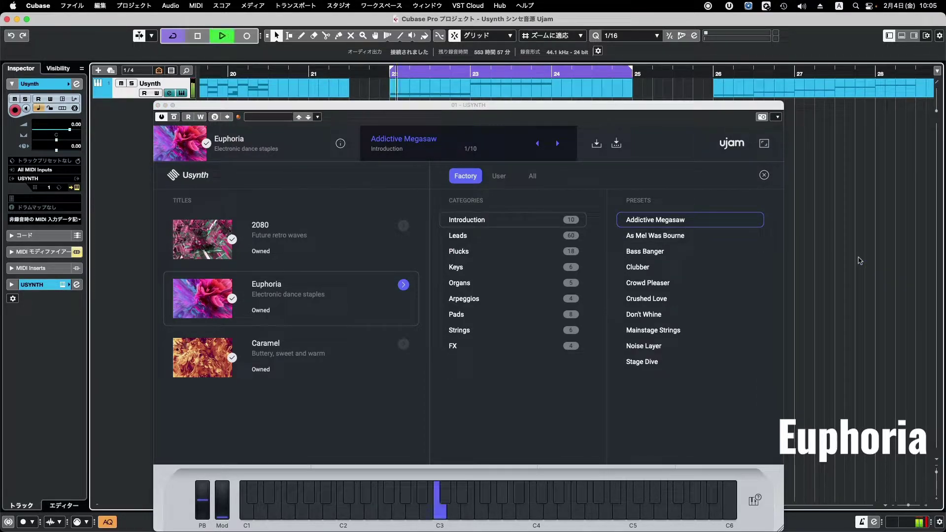
# - Audition the remaining Introduction presets of Euphoria in order from As Mel Was Bourne to Stage Dive
pyautogui.click(726, 241)
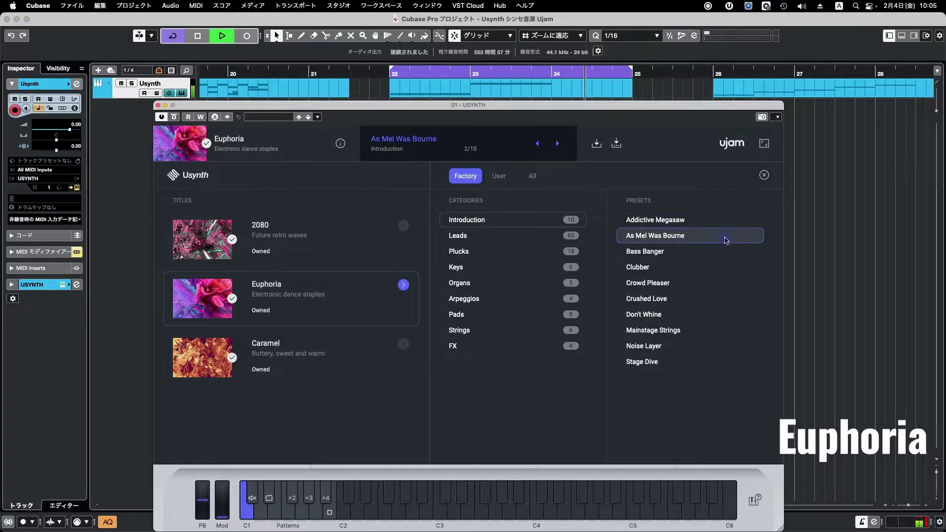
pyautogui.click(558, 144)
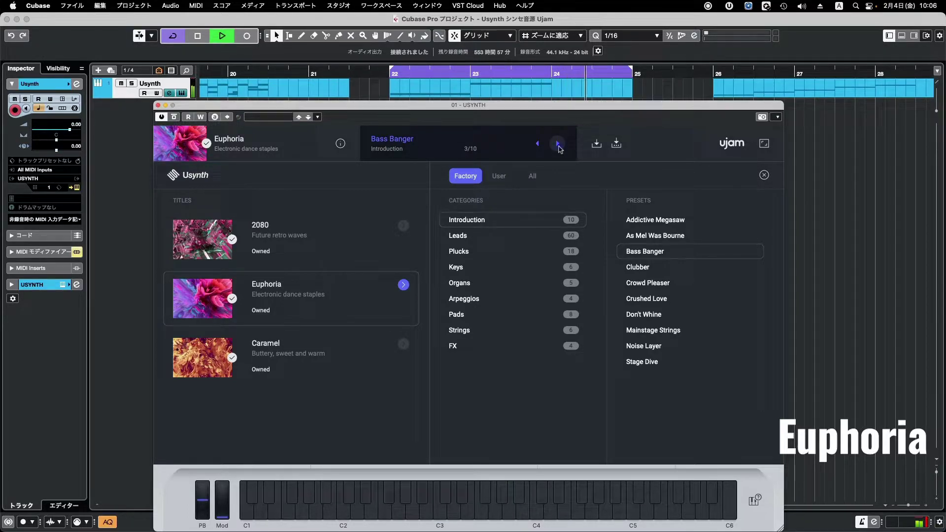
pyautogui.click(560, 147)
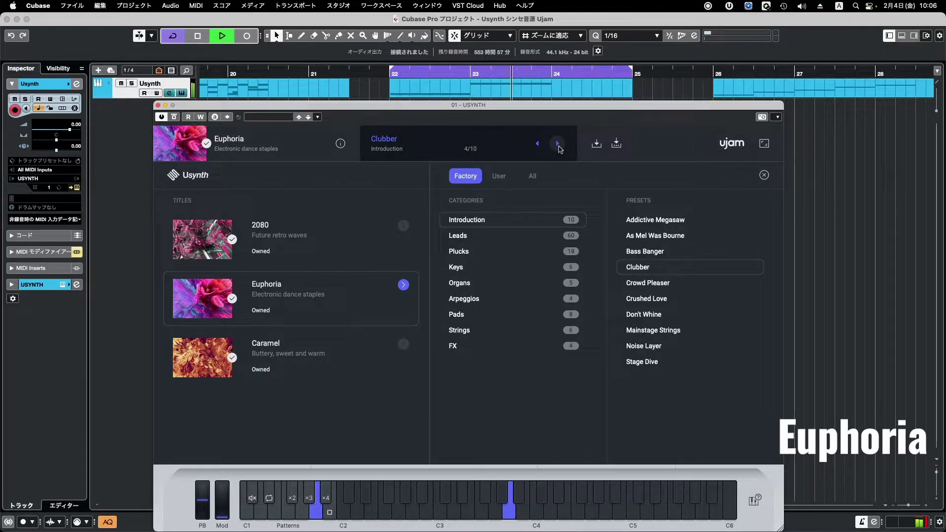
pyautogui.click(559, 146)
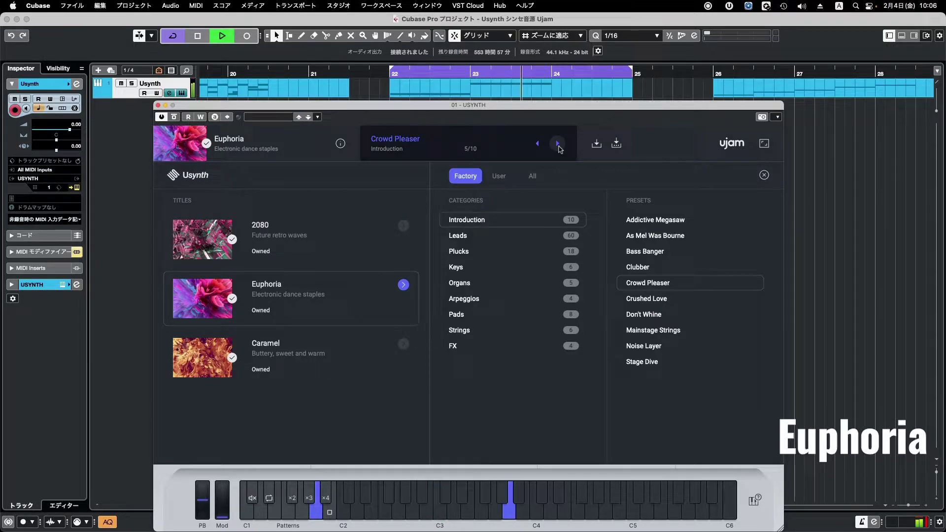
pyautogui.click(559, 146)
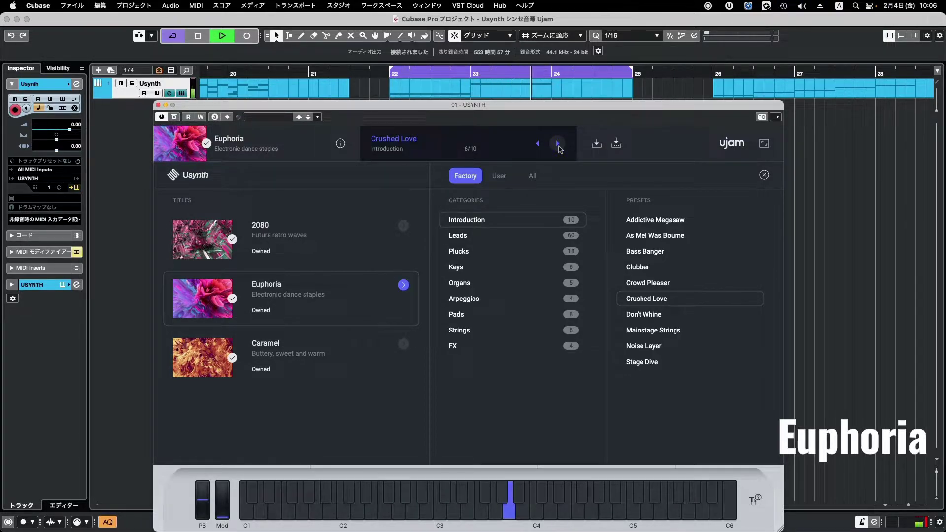
pyautogui.click(559, 147)
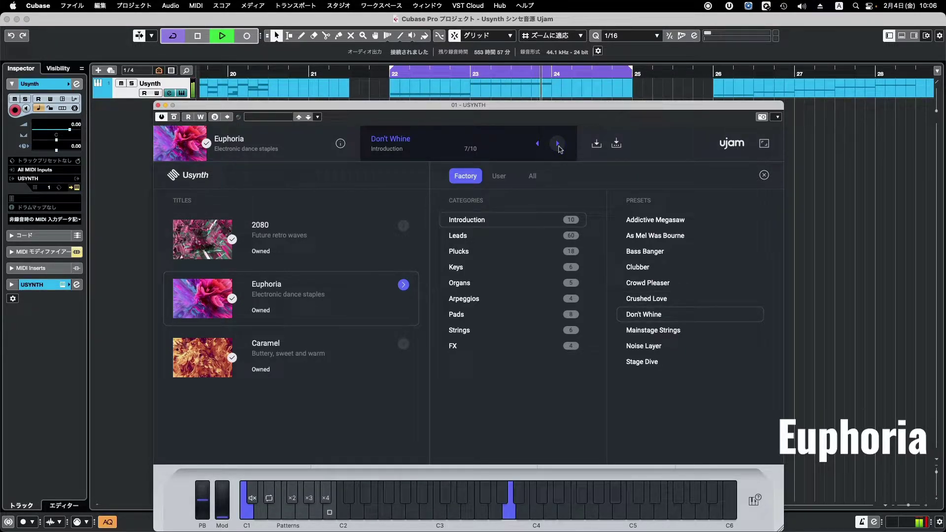
pyautogui.click(558, 143)
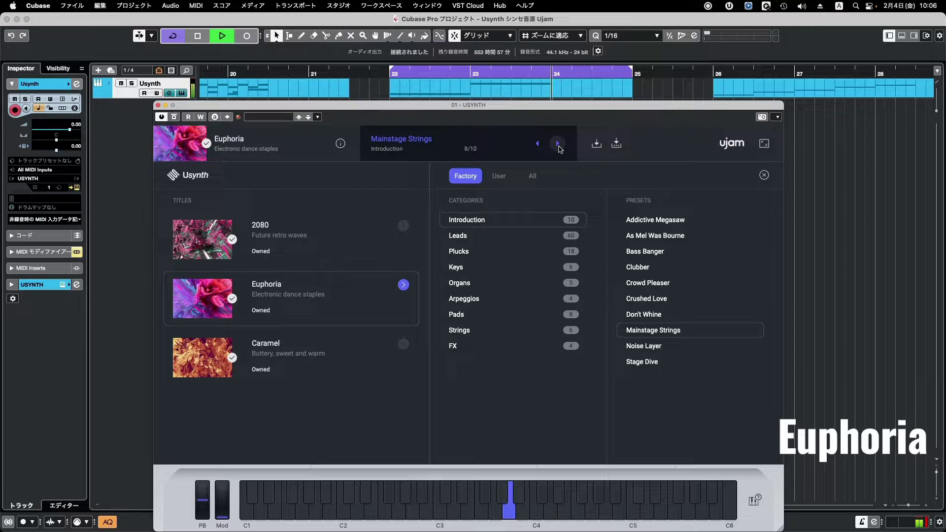
pyautogui.click(558, 144)
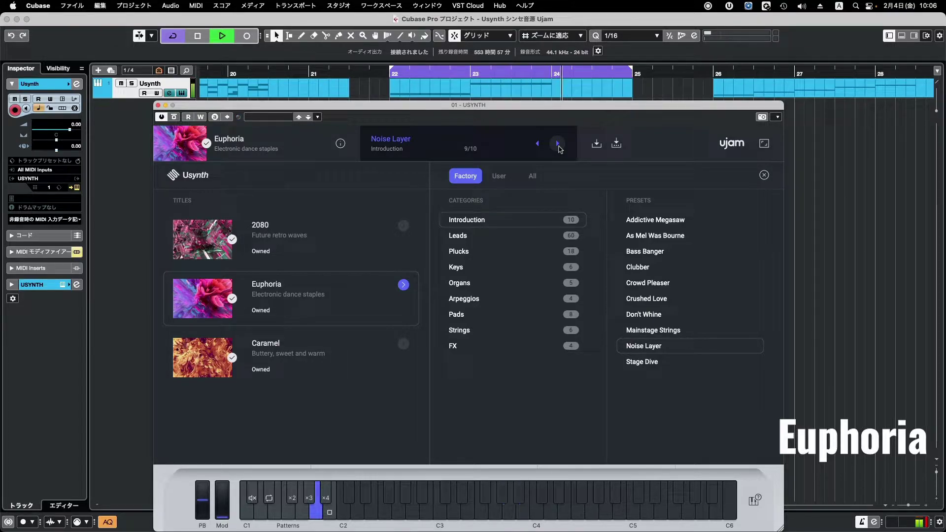
pyautogui.click(558, 145)
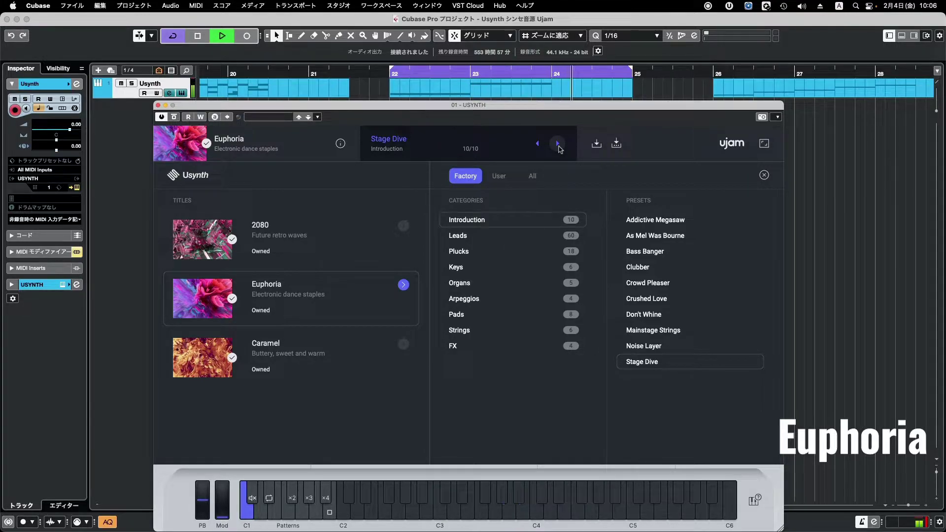
# - Continue into the Leads category and audition its presets in order from 80's Goes 20's to As Mel Was Bourne
pyautogui.click(559, 146)
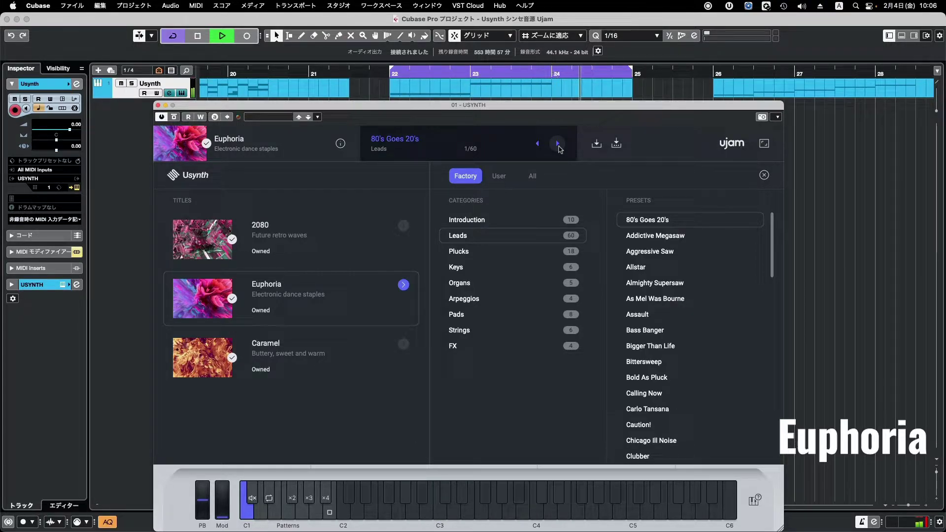
pyautogui.click(559, 144)
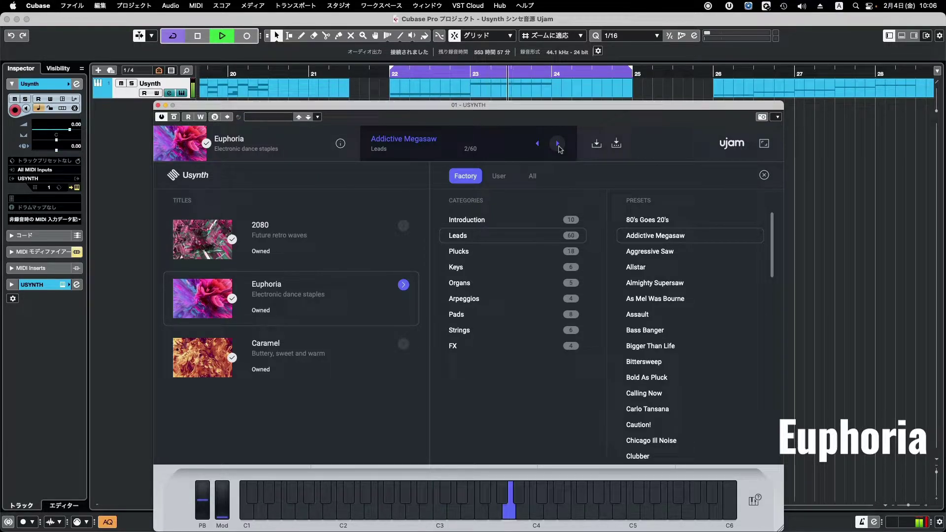
pyautogui.click(558, 145)
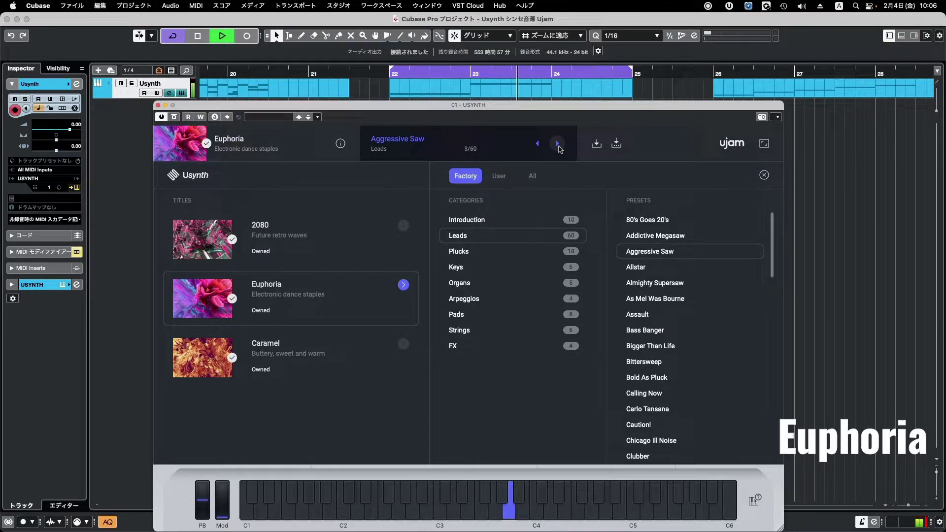
pyautogui.click(558, 144)
pyautogui.click(559, 145)
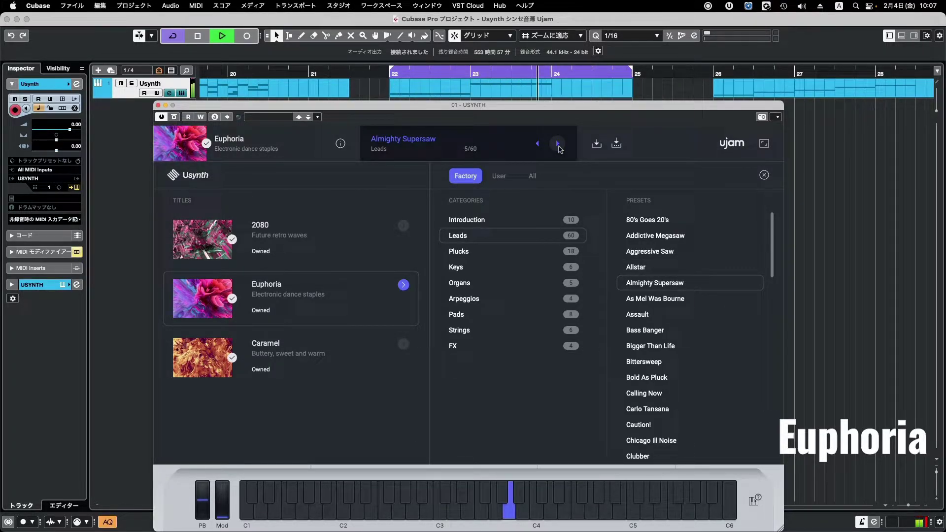
pyautogui.click(558, 145)
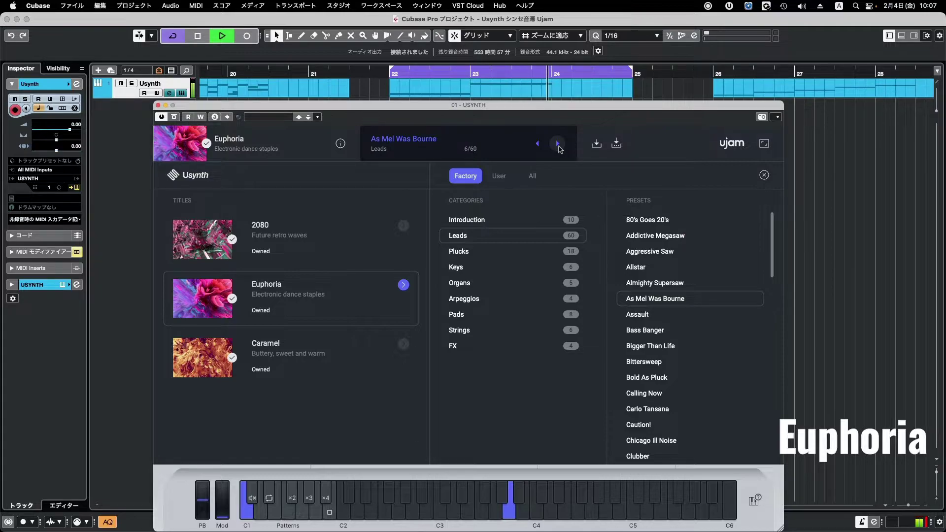
# - Audition the Leads presets in order from Assault to Calling Now
pyautogui.click(559, 147)
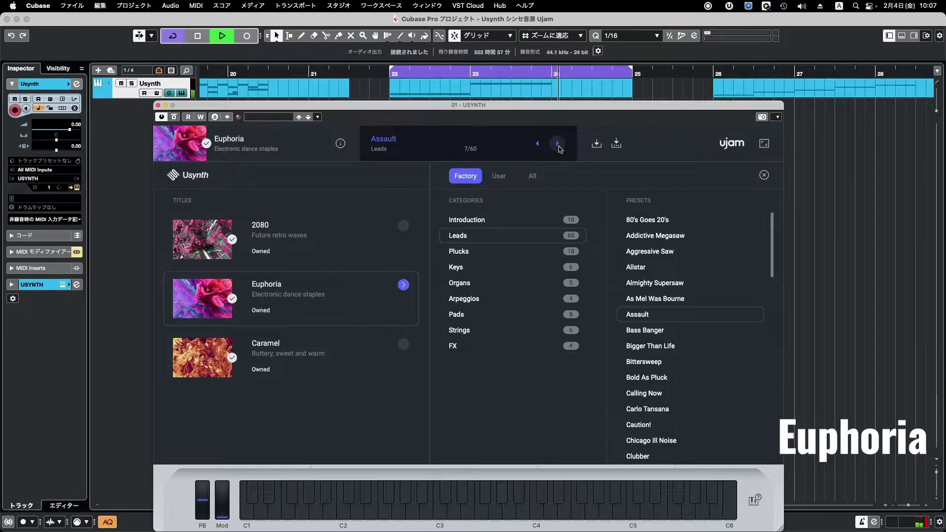
pyautogui.click(559, 144)
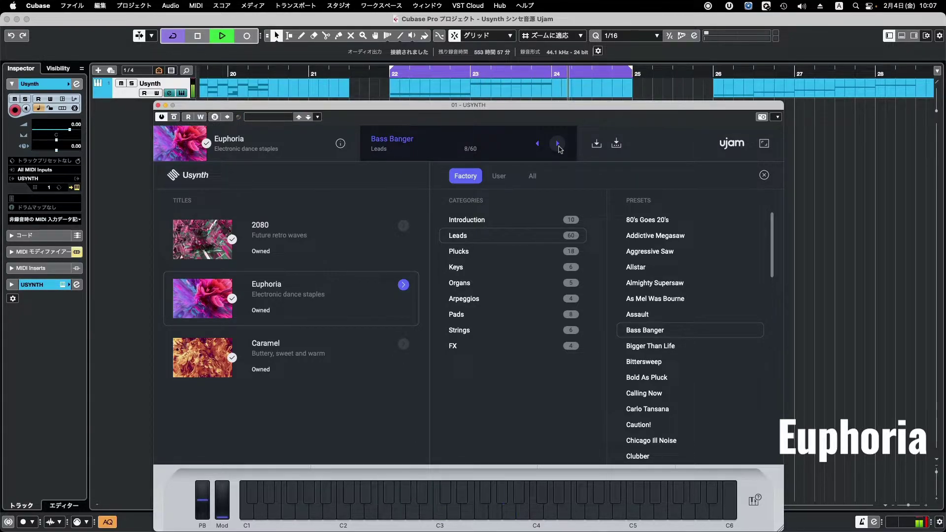
pyautogui.click(558, 144)
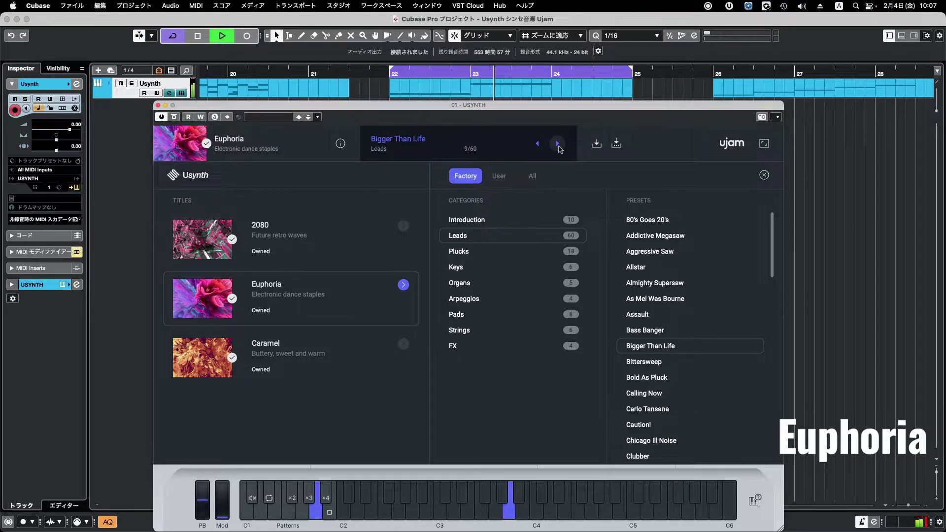
pyautogui.click(558, 144)
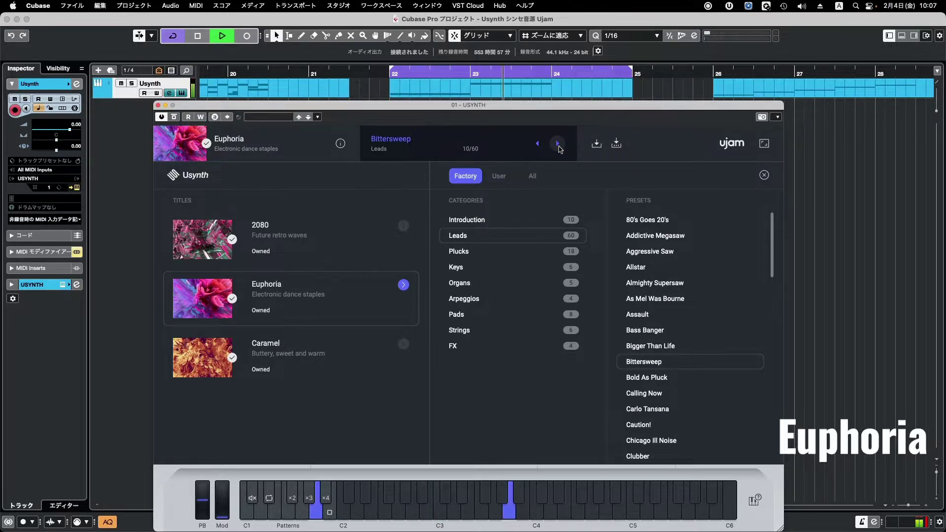
pyautogui.click(559, 144)
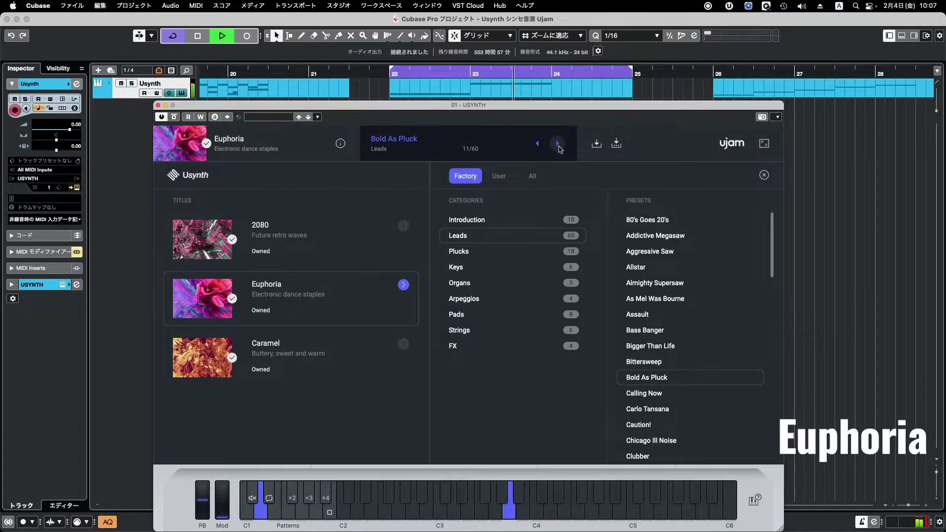
pyautogui.click(559, 144)
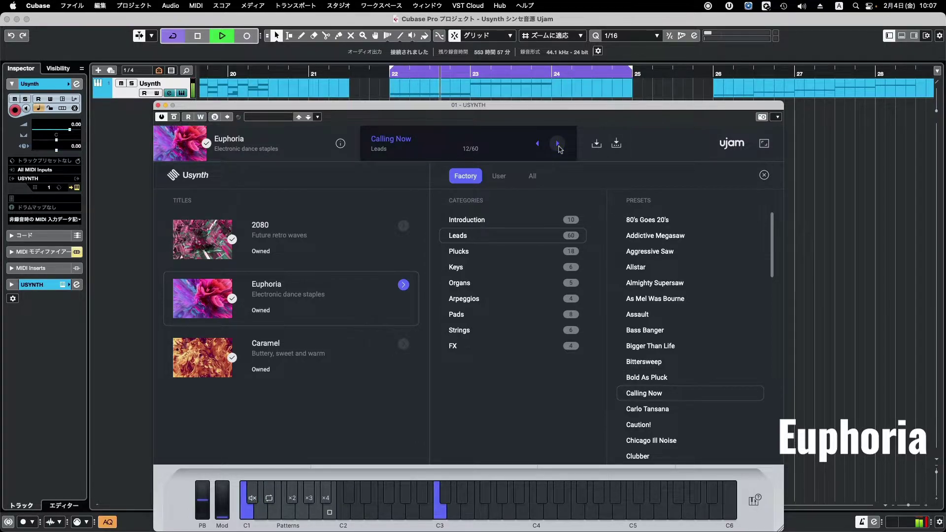
# - Audition the Leads presets in order from Carlo Tansana to Crank It Up!
pyautogui.scroll(-5, 718, 356)
pyautogui.scroll(-2, 717, 357)
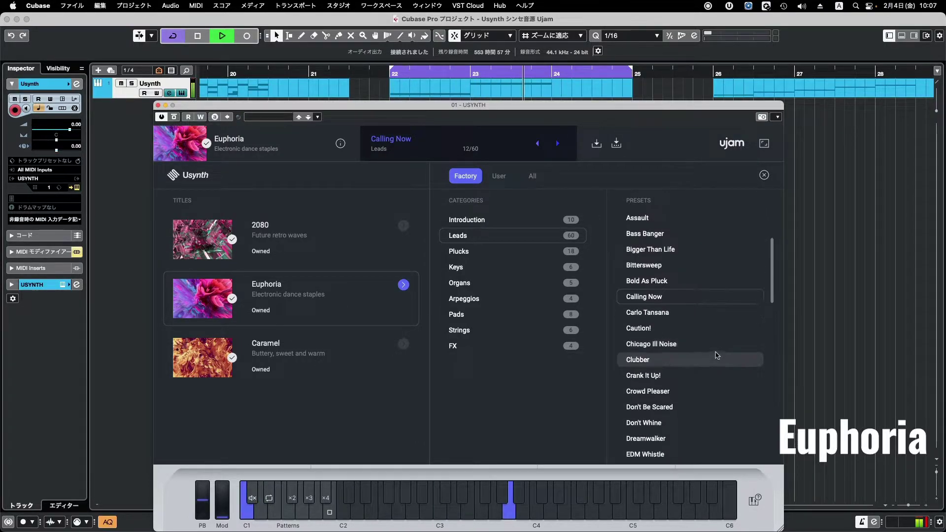
pyautogui.click(559, 144)
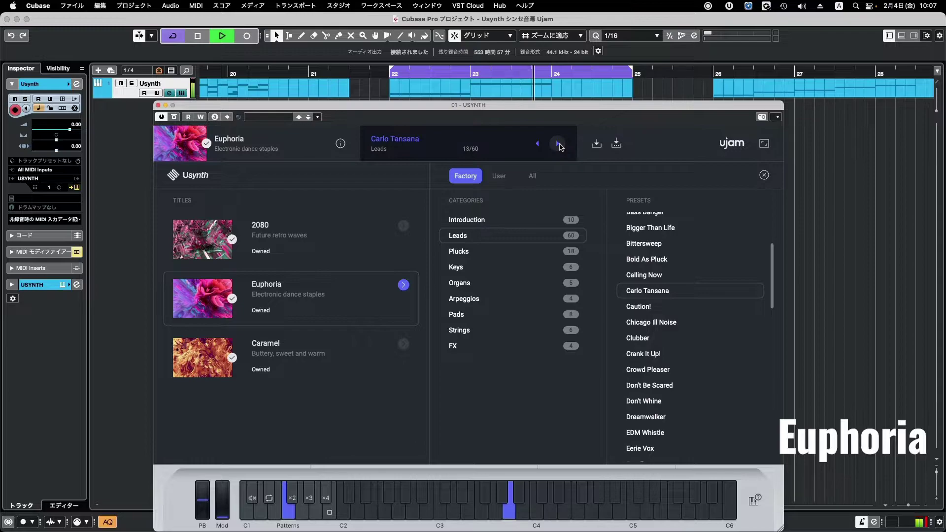
pyautogui.click(559, 144)
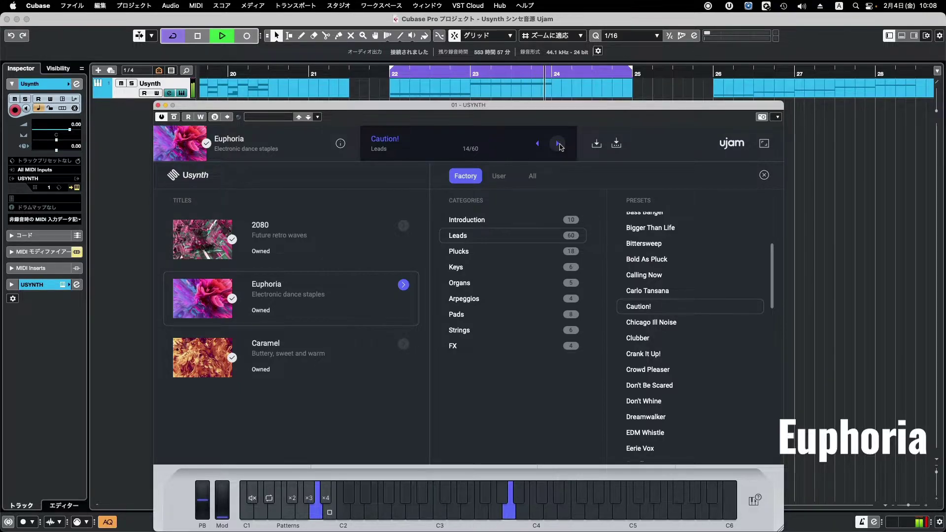
pyautogui.click(559, 144)
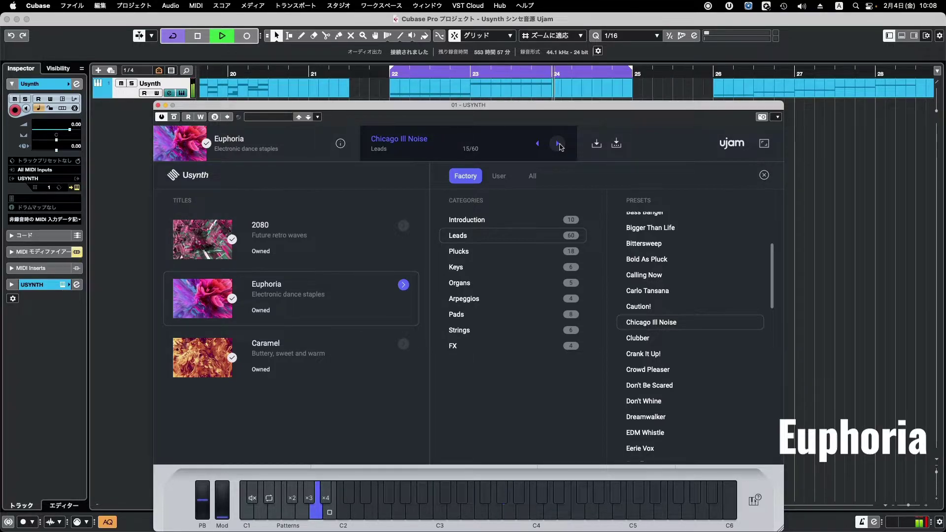
pyautogui.click(559, 144)
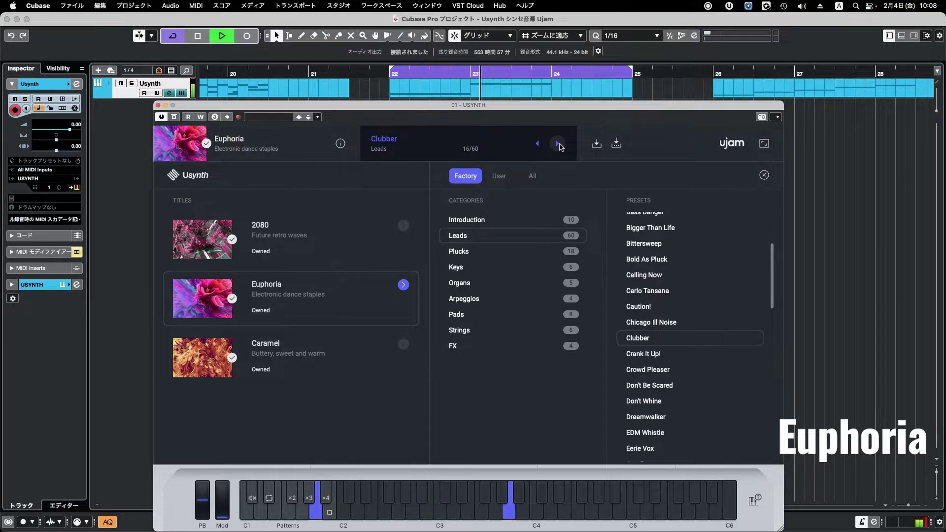
pyautogui.click(559, 144)
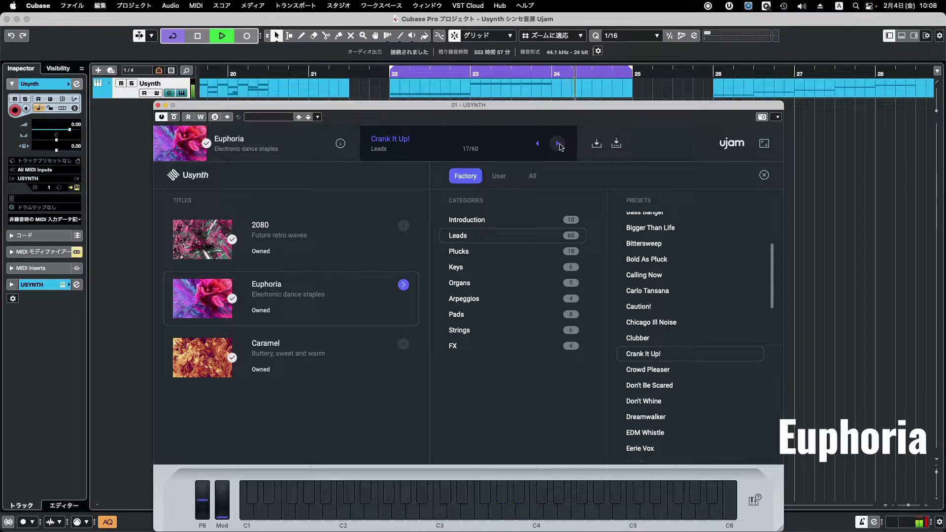
# - Audition the Leads presets of Euphoria in order from Crowd Pleaser to EDM Whistle
pyautogui.click(559, 144)
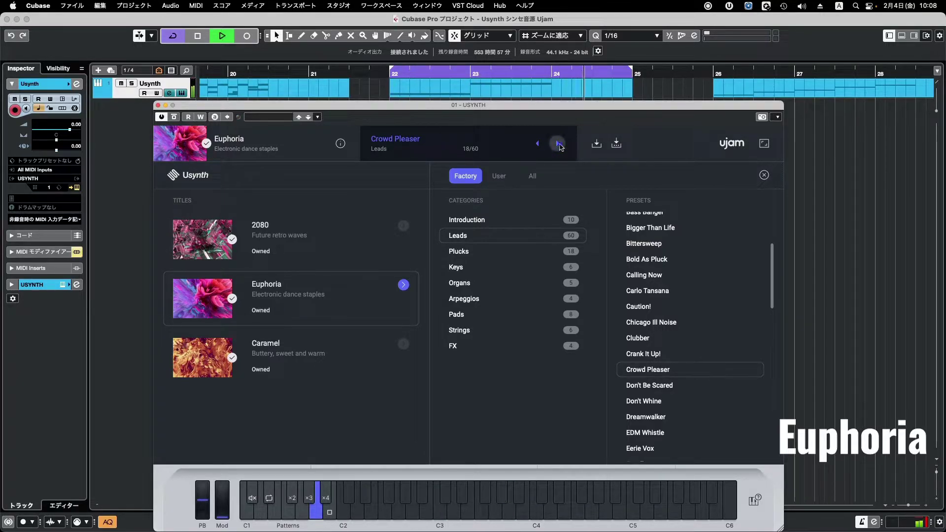
pyautogui.click(559, 143)
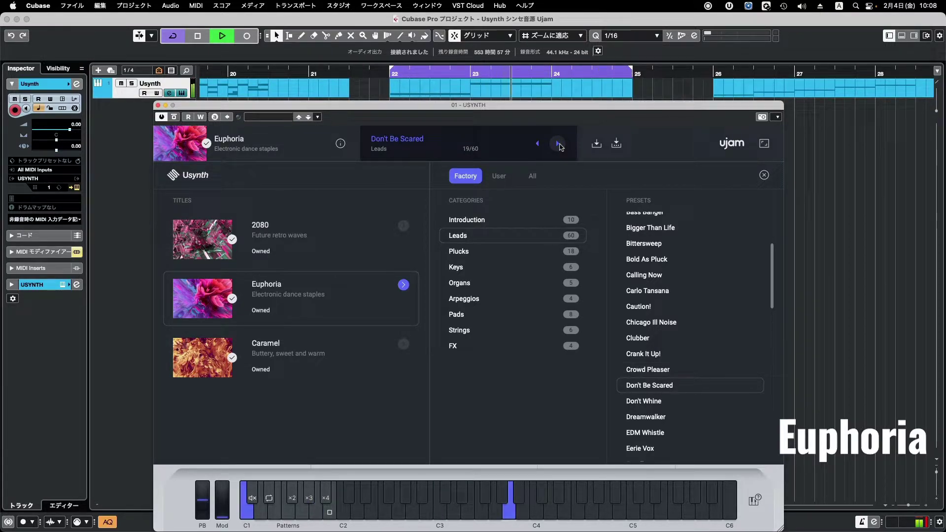
pyautogui.click(558, 144)
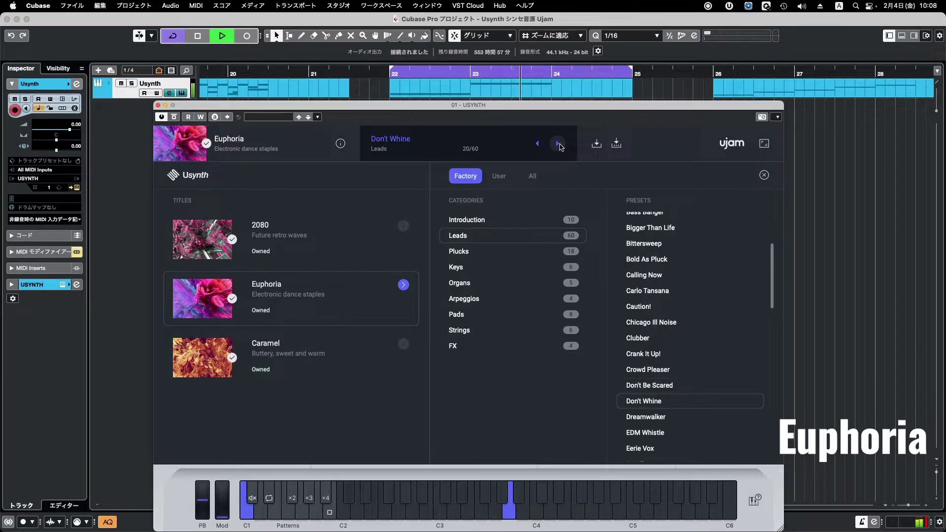
pyautogui.click(559, 144)
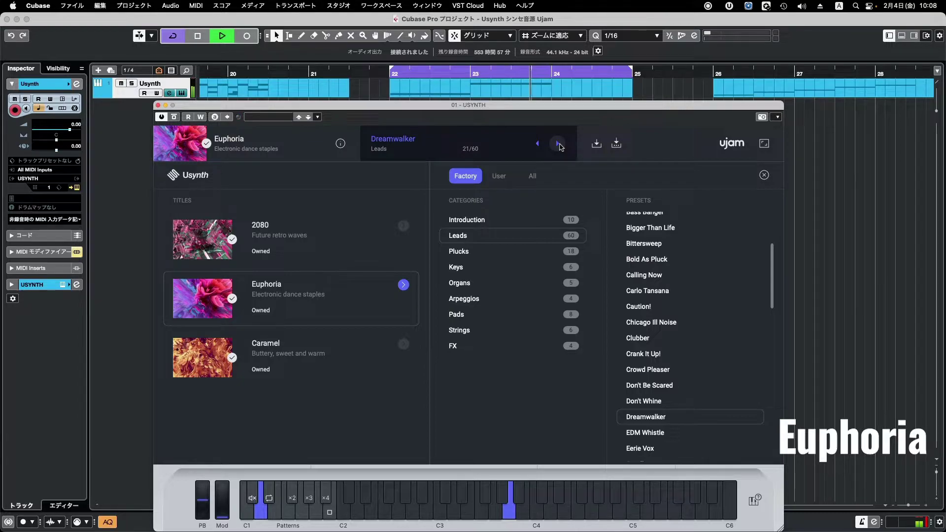
pyautogui.click(559, 143)
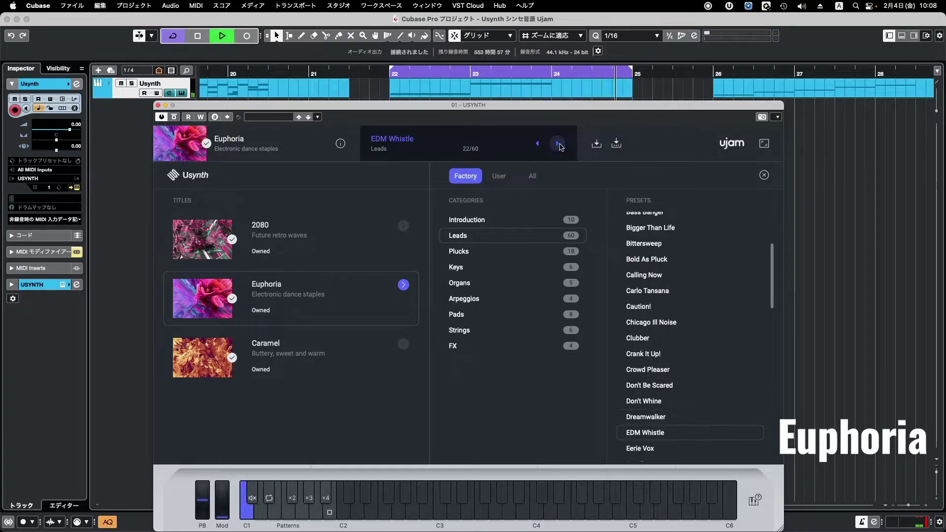
# - Audition the Leads presets in order from Eerie Vox to Future Rave
pyautogui.scroll(-5, 743, 354)
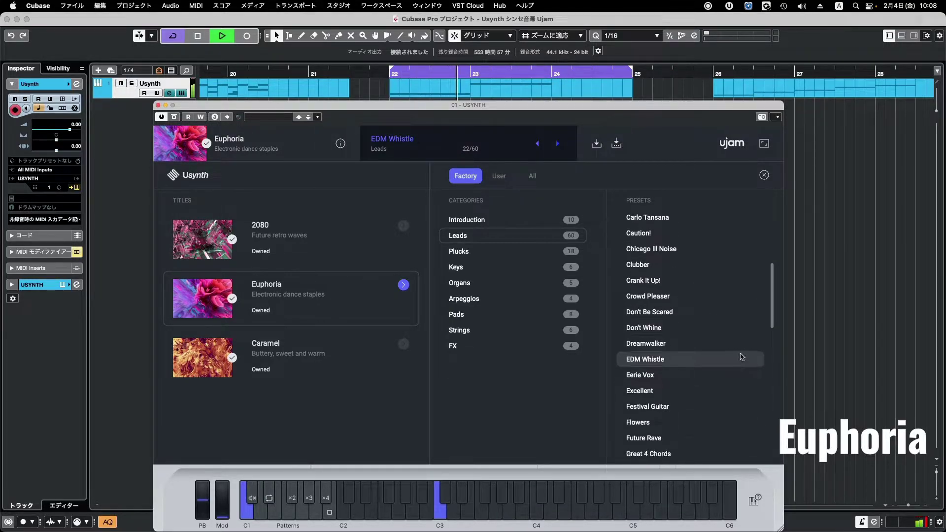
pyautogui.scroll(-3, 741, 356)
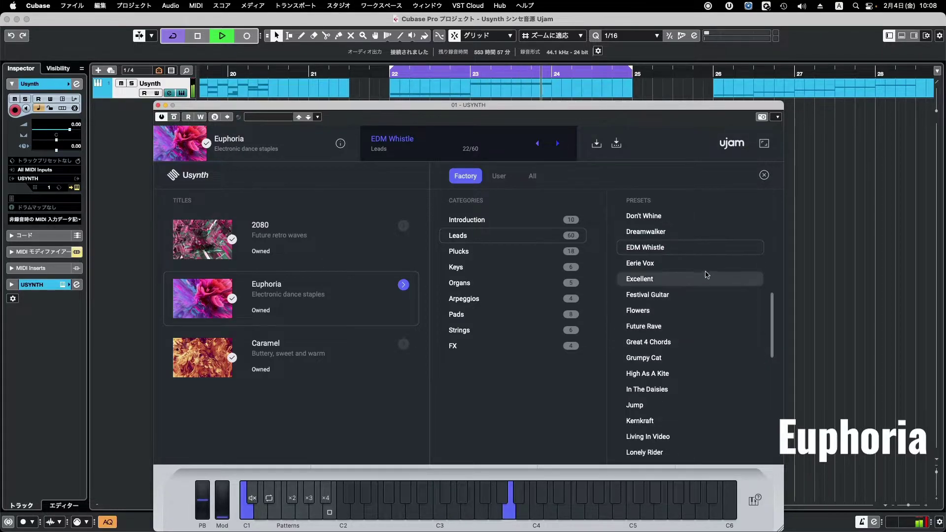
pyautogui.click(705, 269)
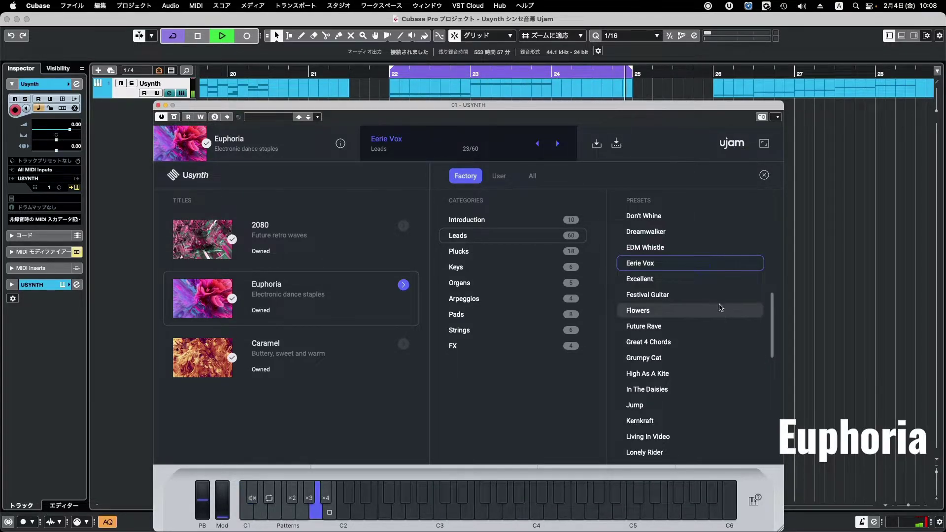
pyautogui.scroll(-1, 720, 309)
pyautogui.scroll(-1, 720, 308)
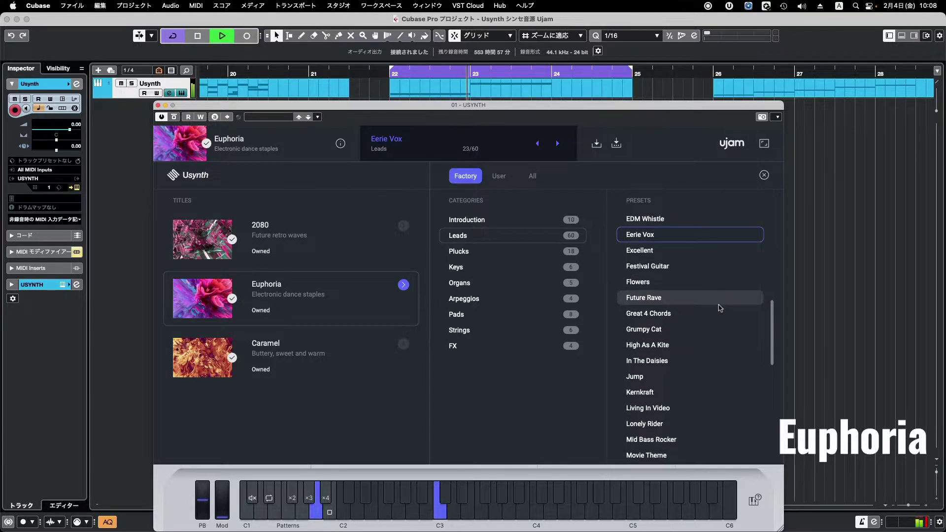
pyautogui.click(559, 143)
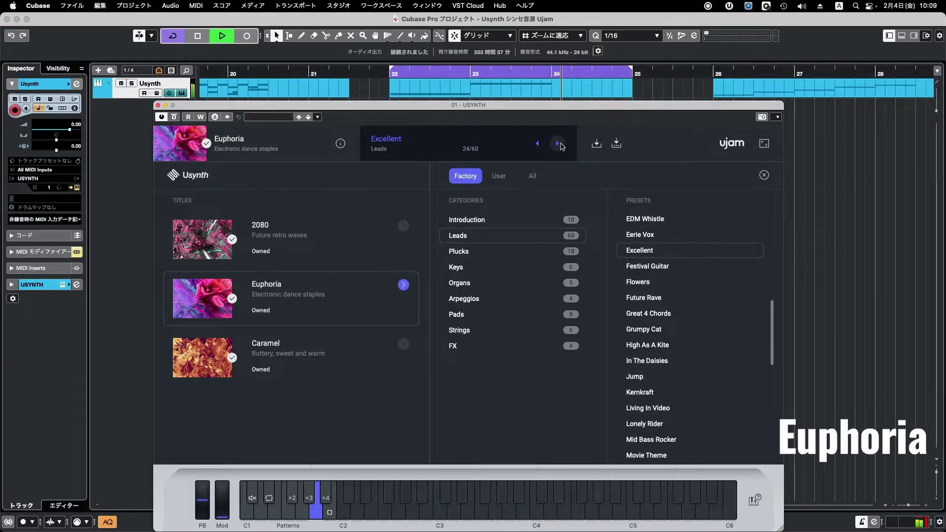
pyautogui.click(559, 143)
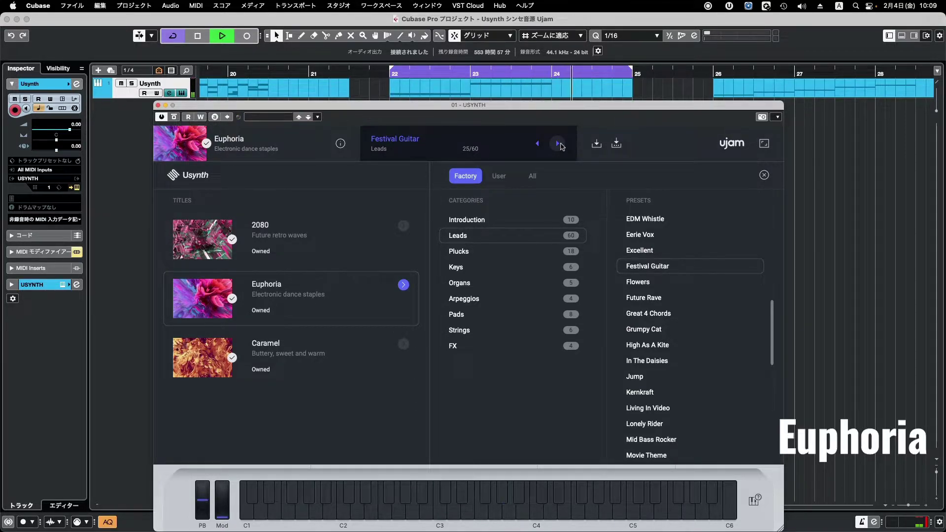
pyautogui.click(559, 144)
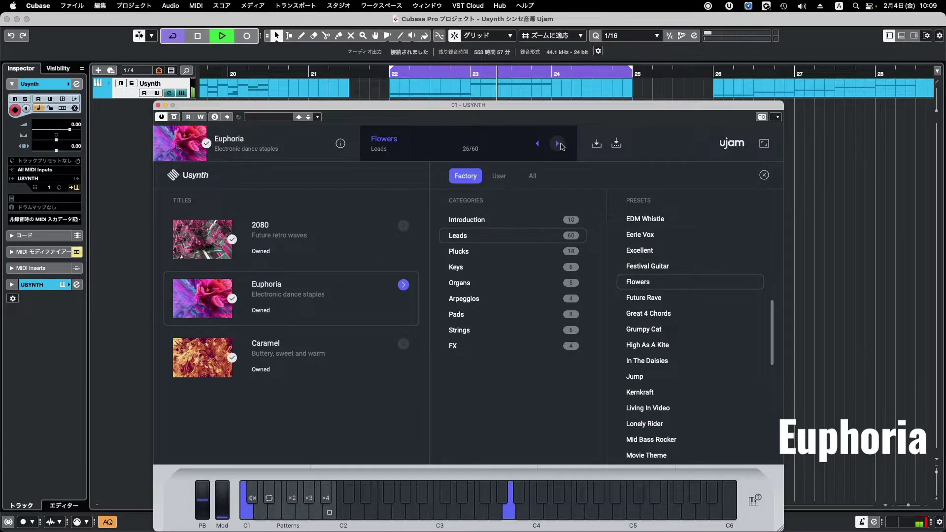
pyautogui.click(559, 145)
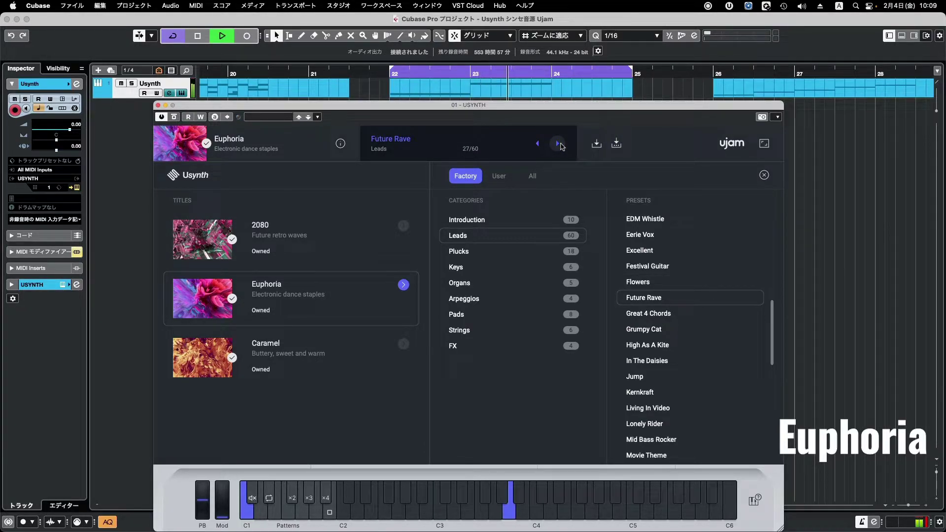
# - Audition the Leads presets in order from Great 4 Chords to Jump
pyautogui.click(559, 145)
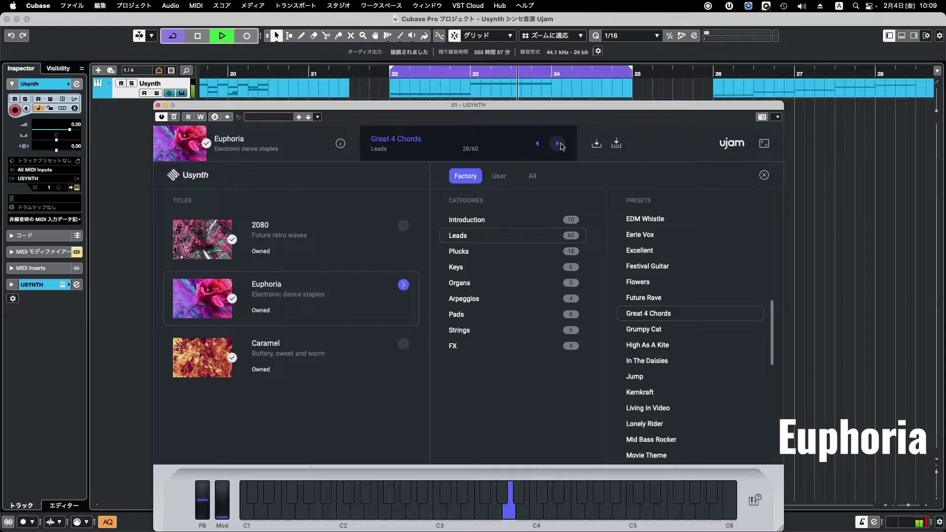
pyautogui.click(558, 144)
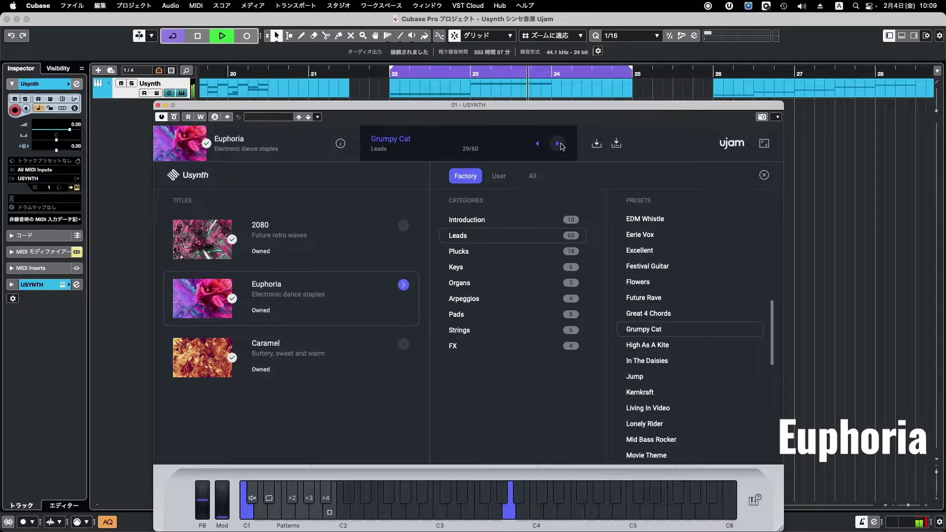
pyautogui.click(558, 144)
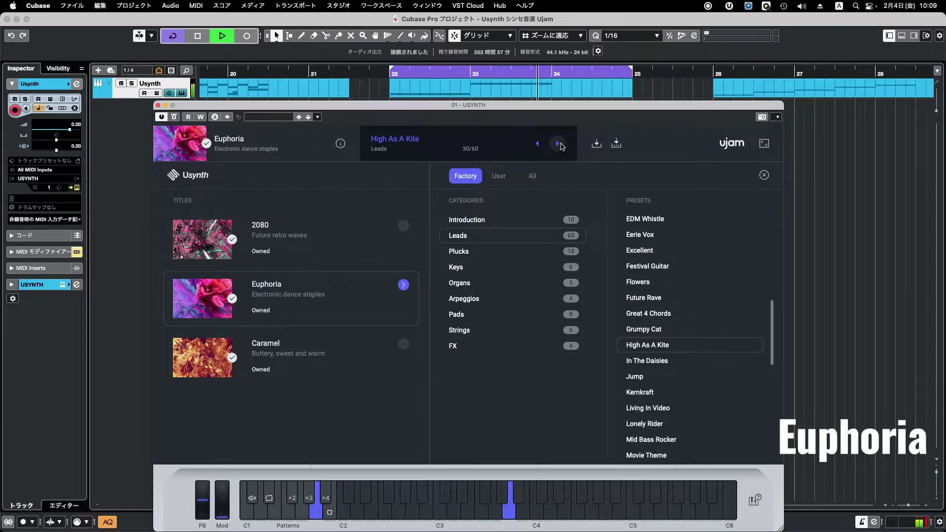
pyautogui.click(559, 144)
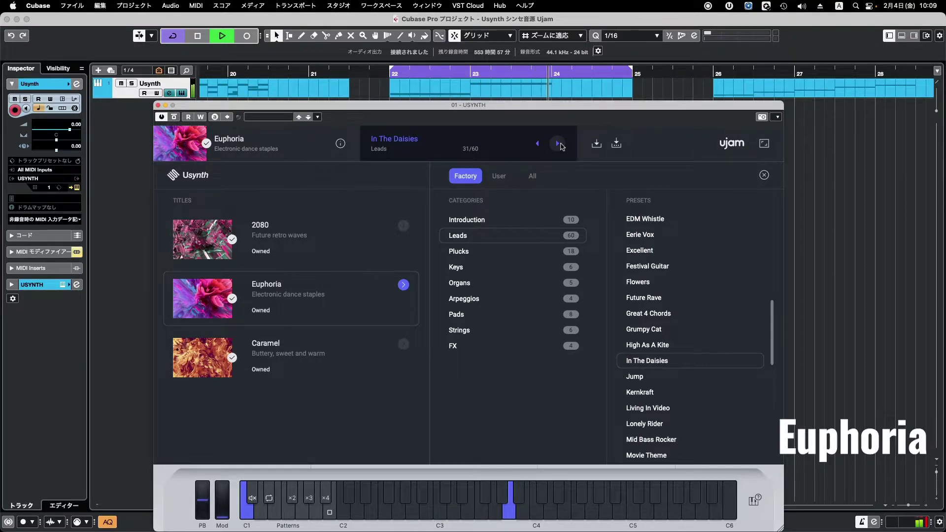
pyautogui.click(558, 144)
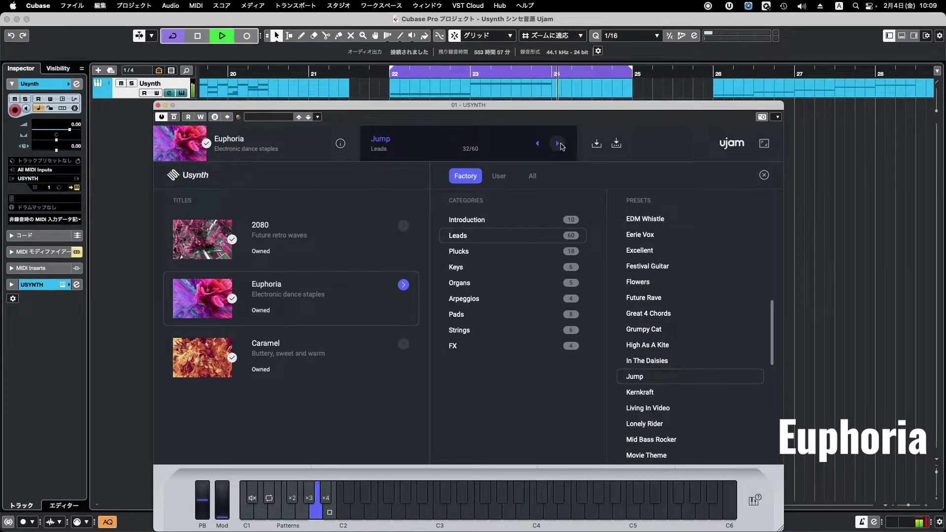
# - Audition the Leads presets in order from Kernkraft to Movie Theme
pyautogui.click(558, 144)
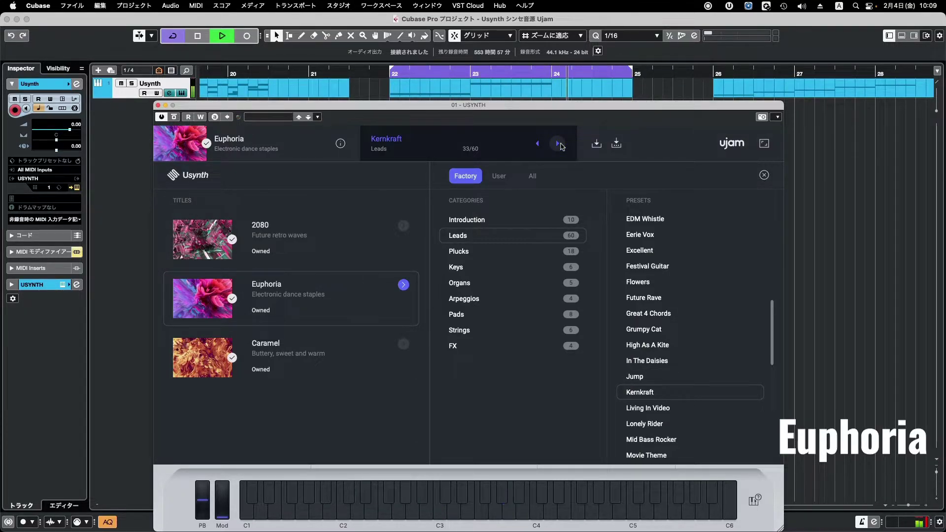
pyautogui.click(559, 144)
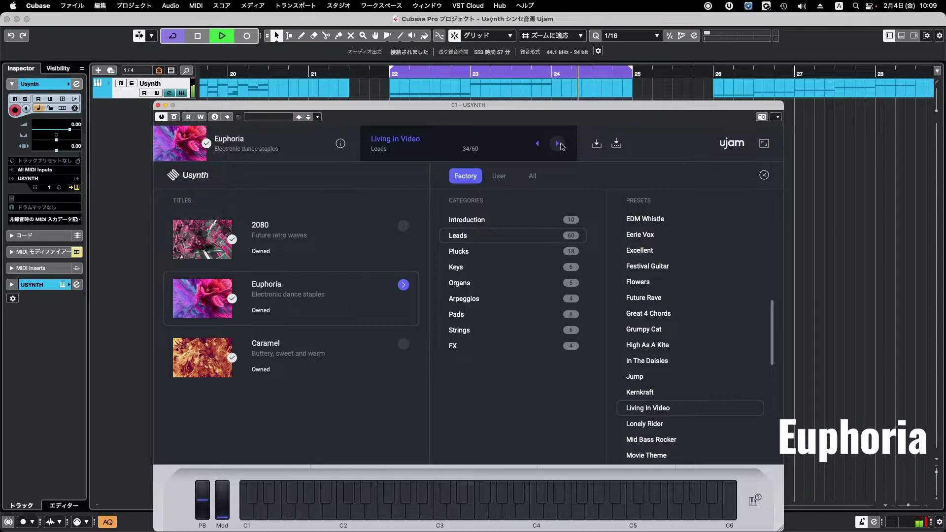
pyautogui.click(559, 144)
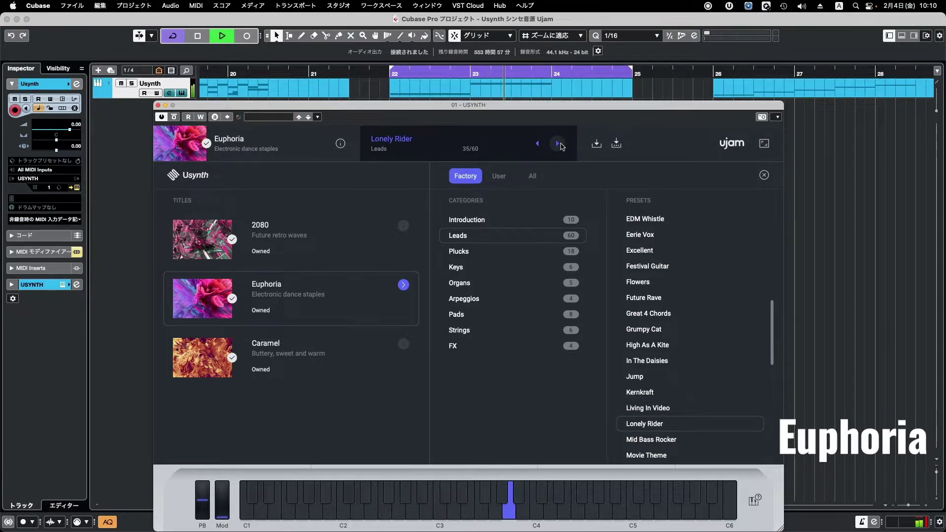
pyautogui.click(559, 144)
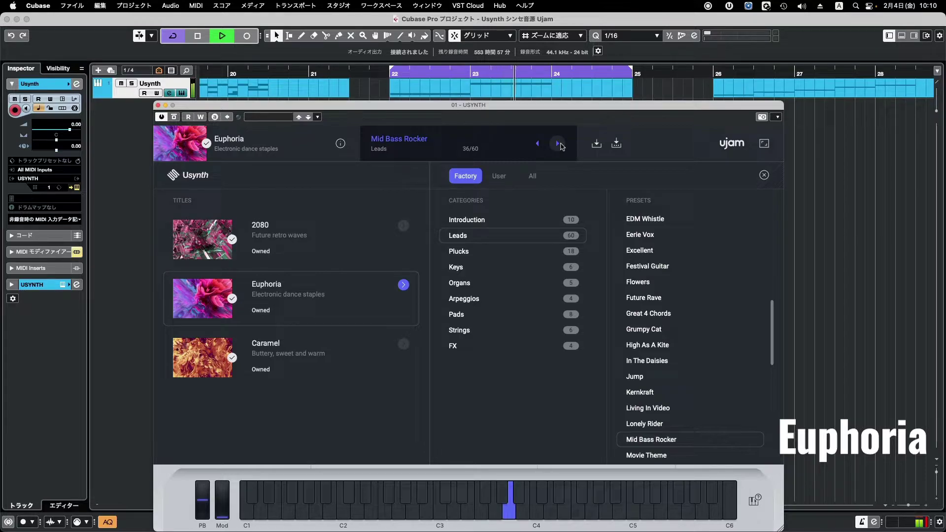
pyautogui.click(559, 143)
# - Audition the Leads presets in order from Narcissist to Power Lead
pyautogui.scroll(-5, 695, 320)
pyautogui.scroll(-7, 699, 333)
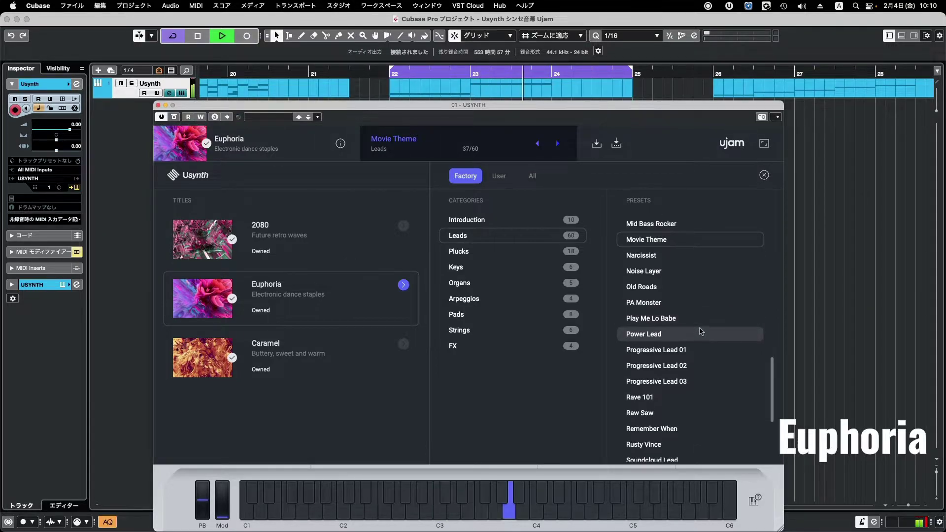
pyautogui.click(682, 259)
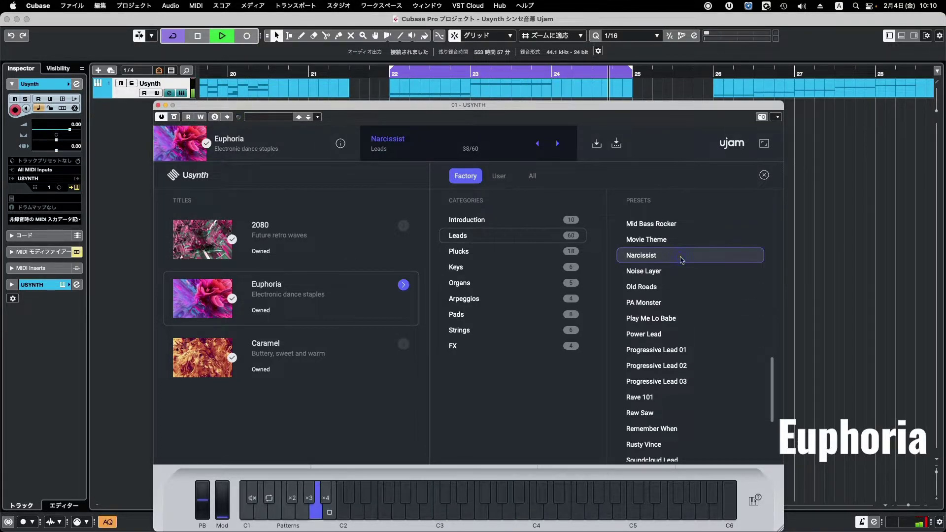
pyautogui.click(558, 144)
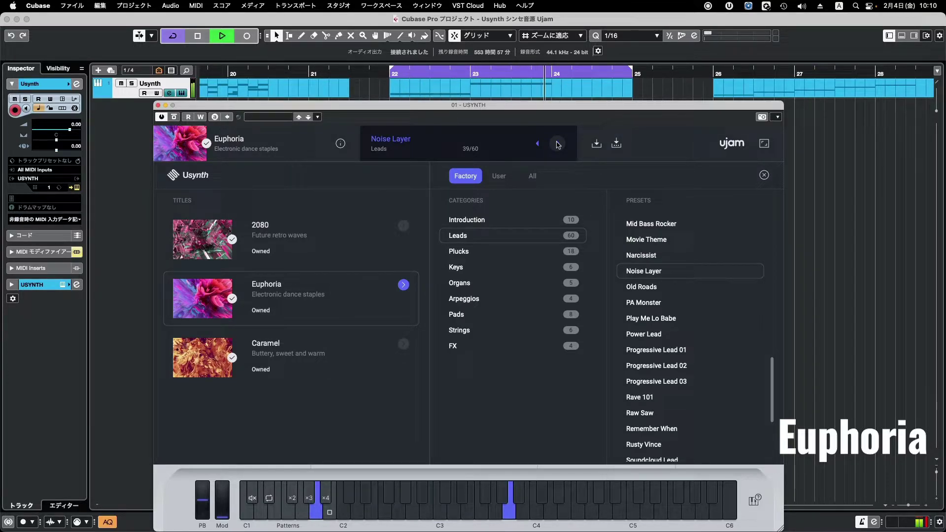
pyautogui.click(558, 144)
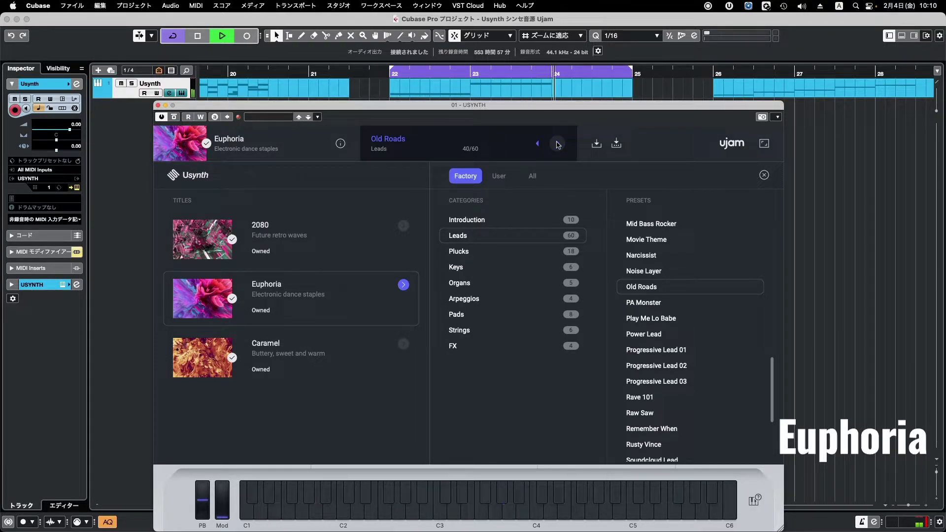
pyautogui.click(557, 144)
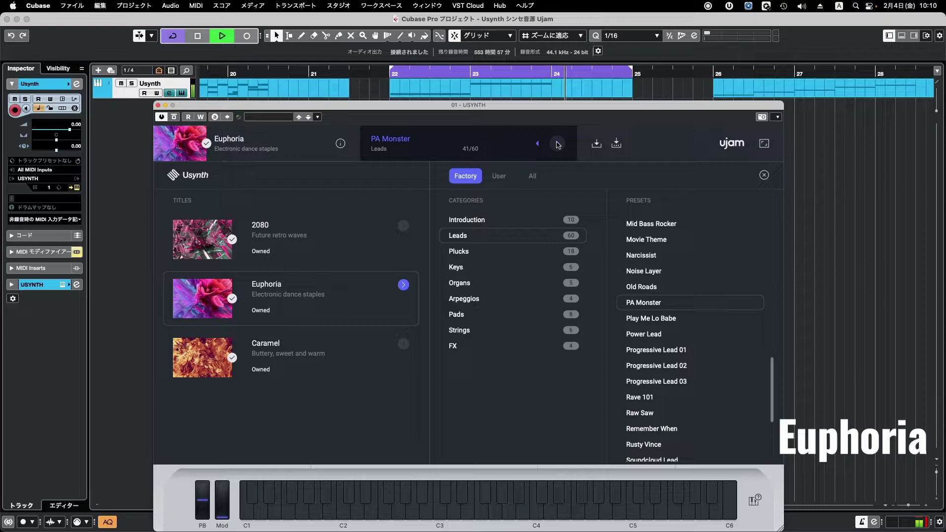
pyautogui.click(557, 144)
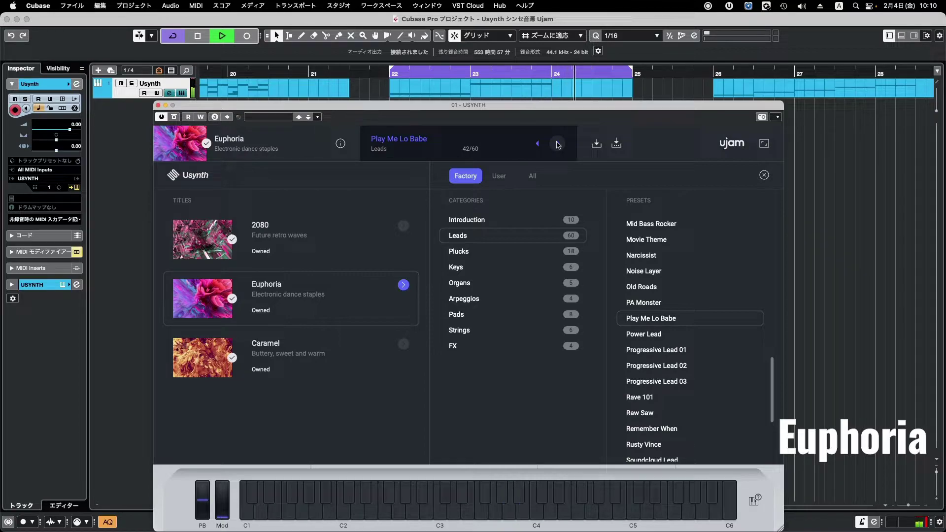
pyautogui.click(557, 144)
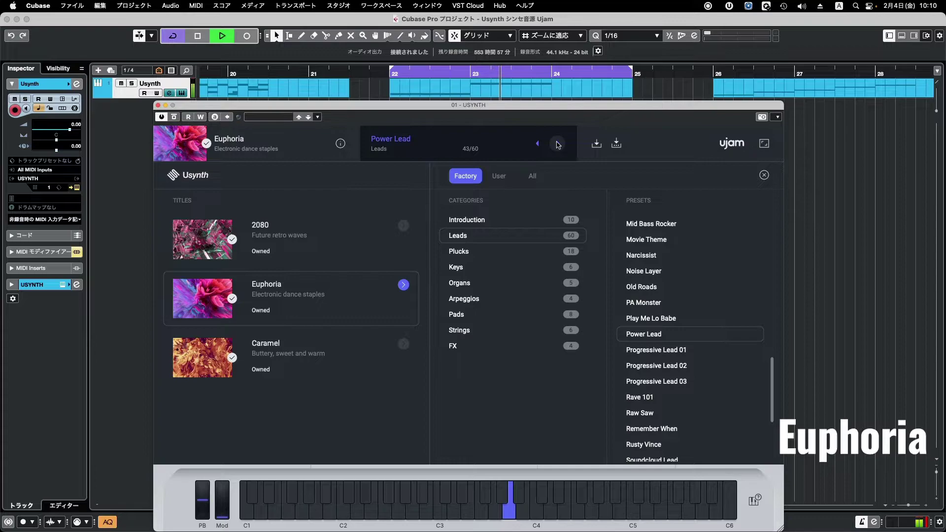
# - Audition the Leads presets in order from Progressive Lead 01 to Remember When
pyautogui.click(558, 145)
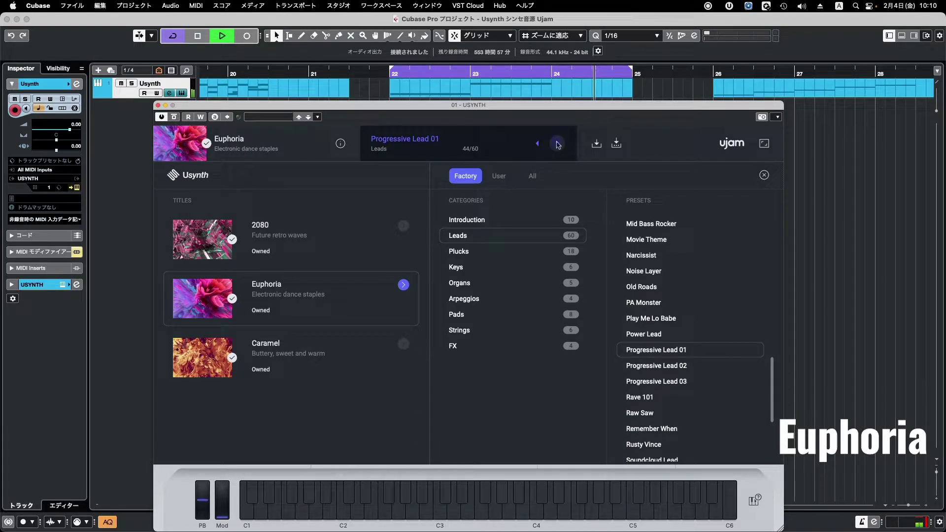
pyautogui.click(557, 145)
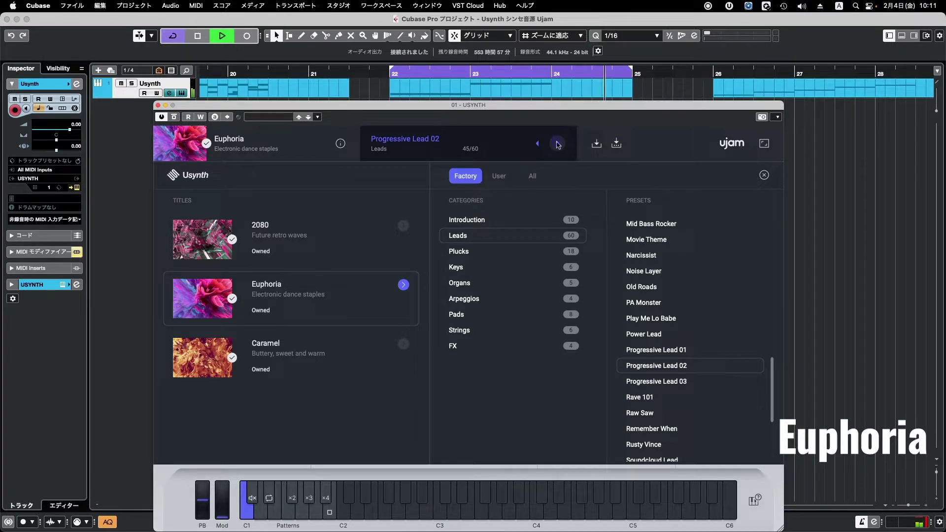
pyautogui.click(557, 145)
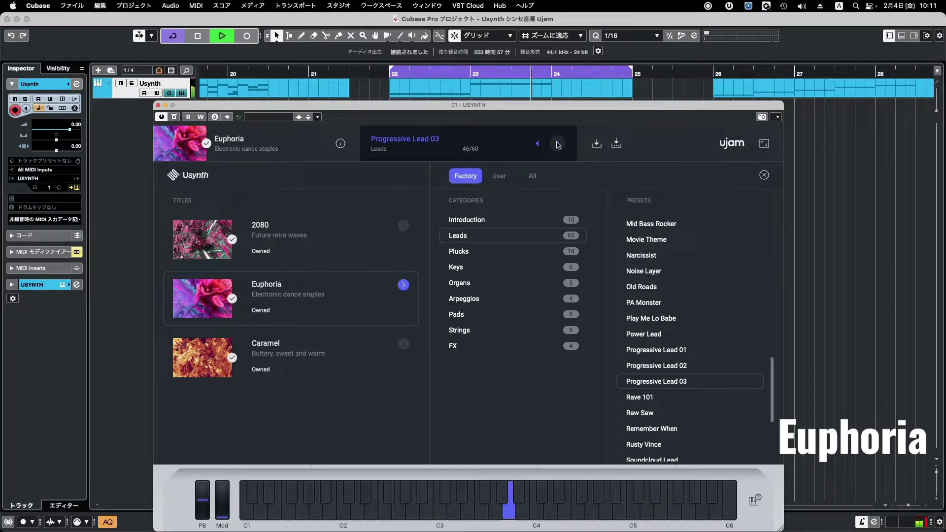
pyautogui.click(557, 144)
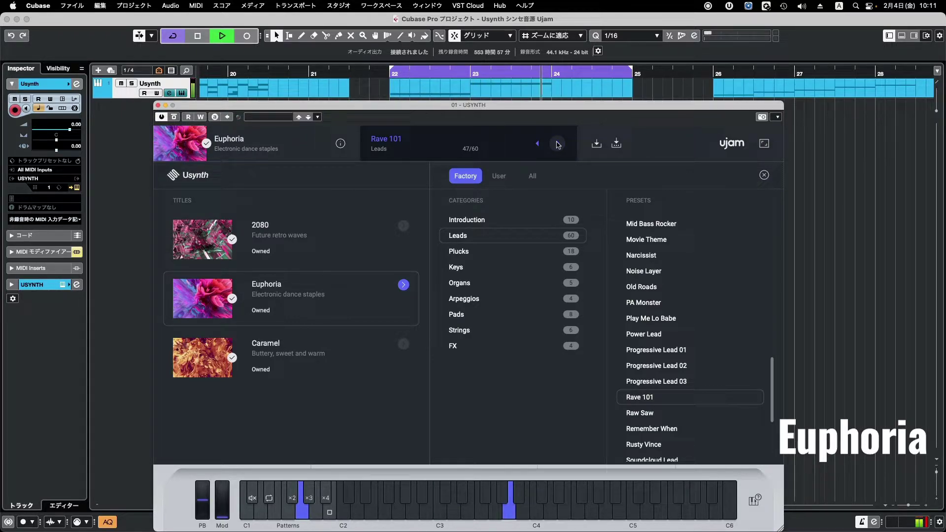
pyautogui.click(558, 144)
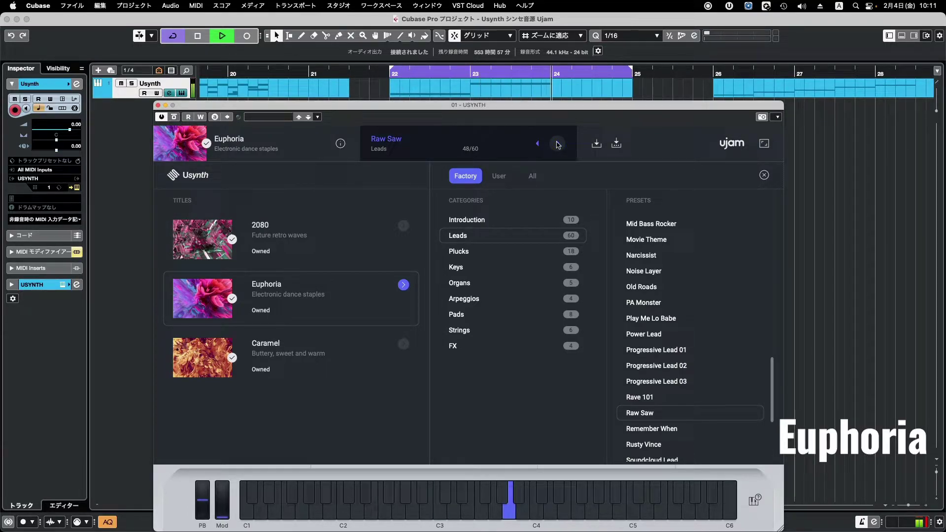
pyautogui.click(557, 144)
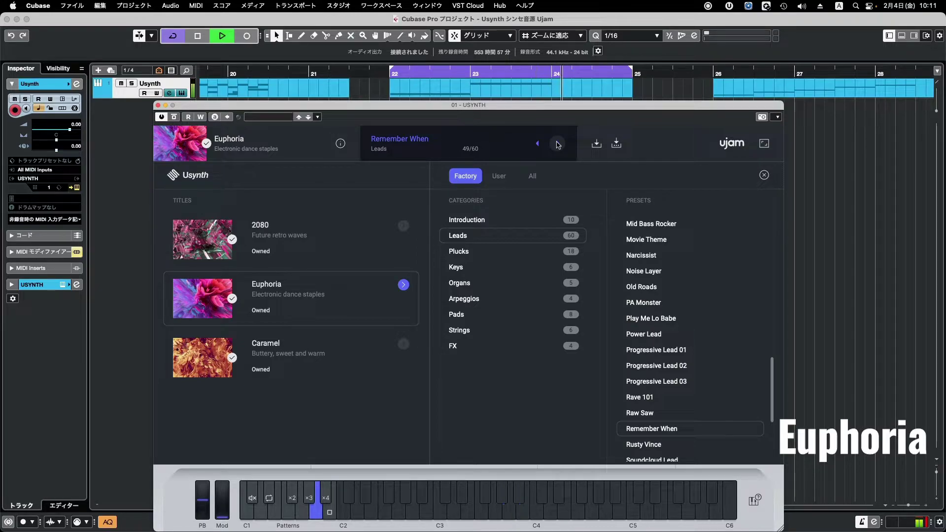
# - Audition the Leads presets in order from Rusty Vince to Team Leader
pyautogui.click(558, 144)
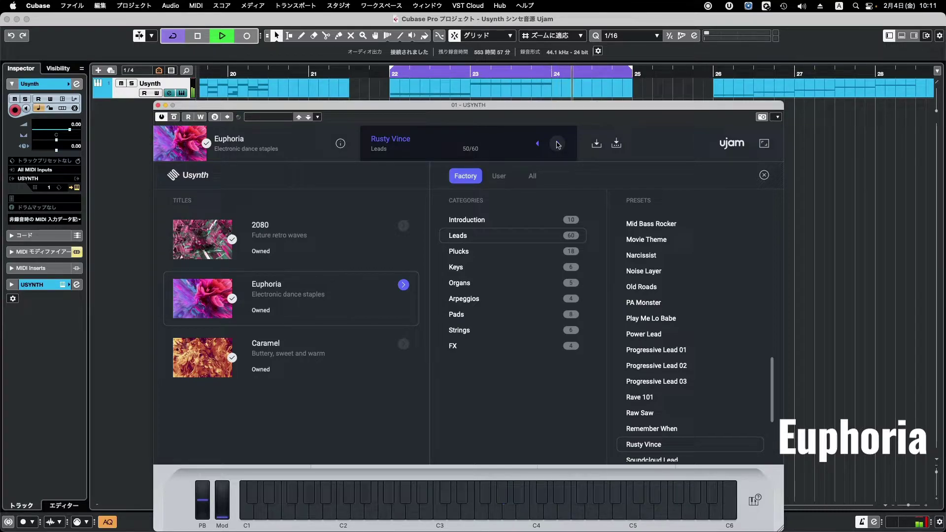
pyautogui.click(557, 144)
pyautogui.scroll(-5, 720, 335)
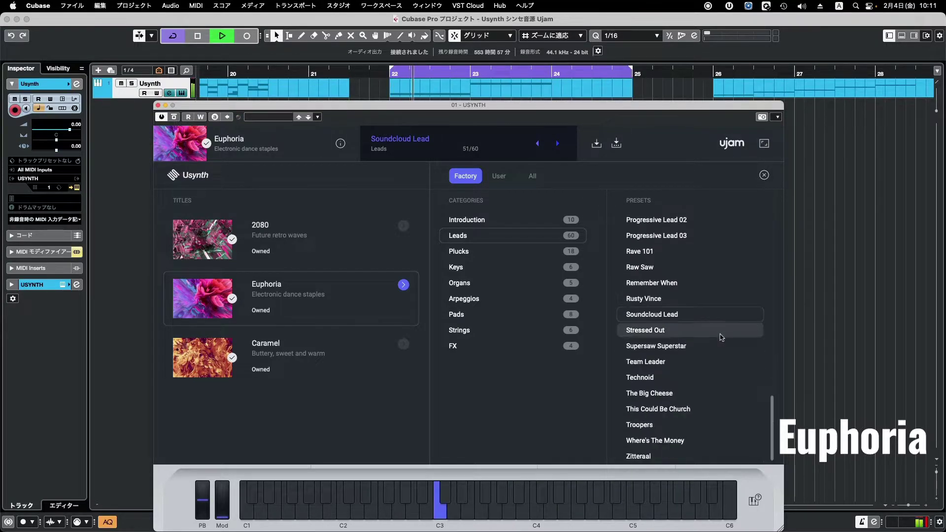
pyautogui.click(558, 144)
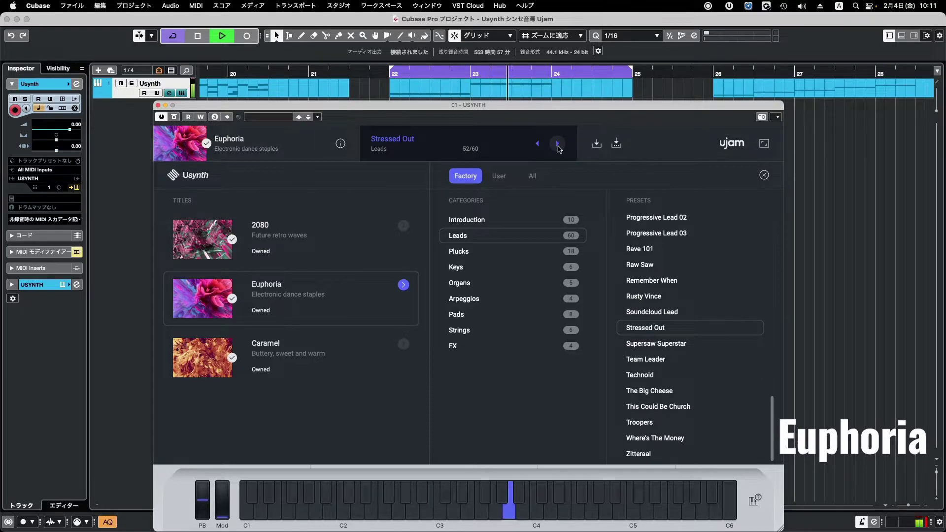
pyautogui.click(558, 146)
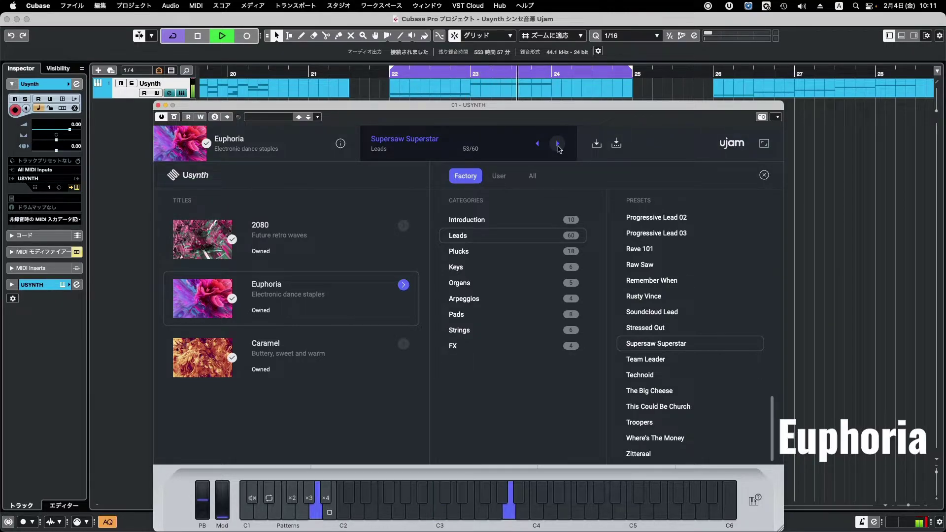
pyautogui.click(558, 144)
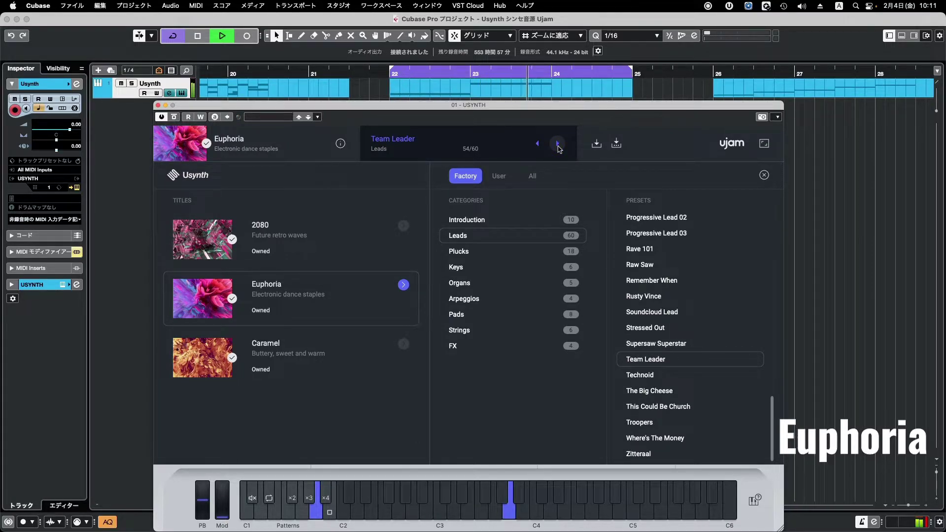
# - Audition the remaining Leads presets in order from Technoid to Zitteraal
pyautogui.click(558, 143)
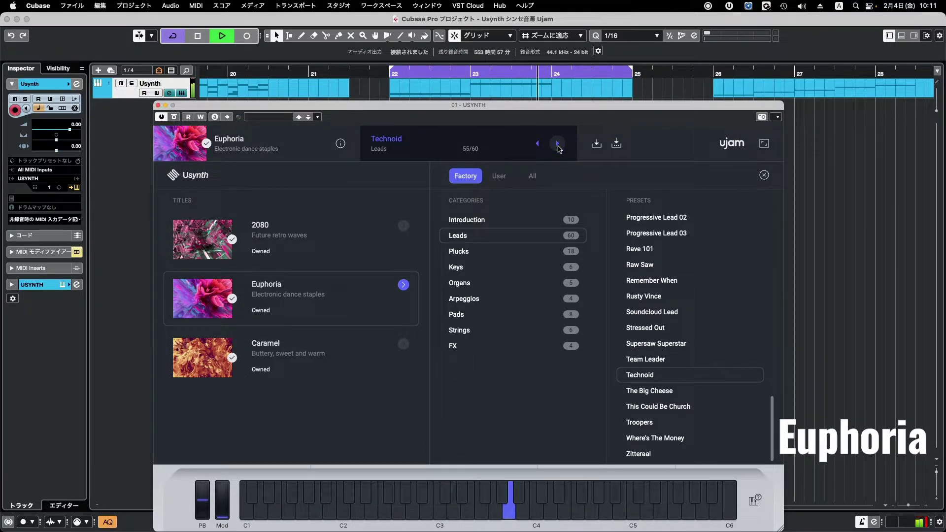
pyautogui.click(558, 145)
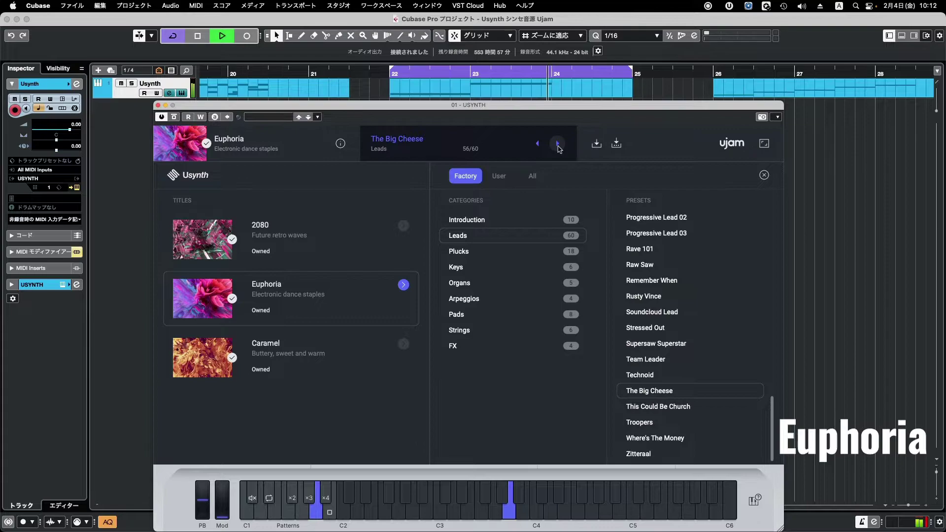
pyautogui.click(558, 145)
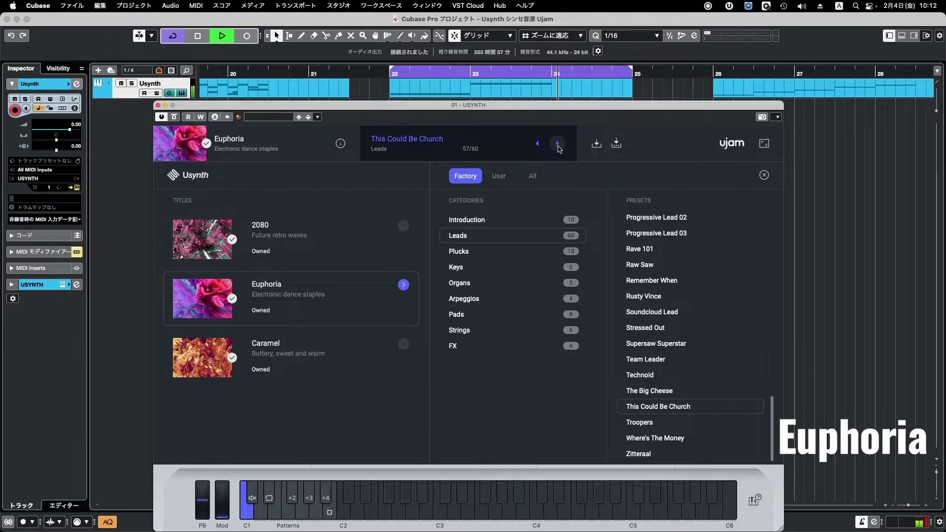
pyautogui.click(558, 144)
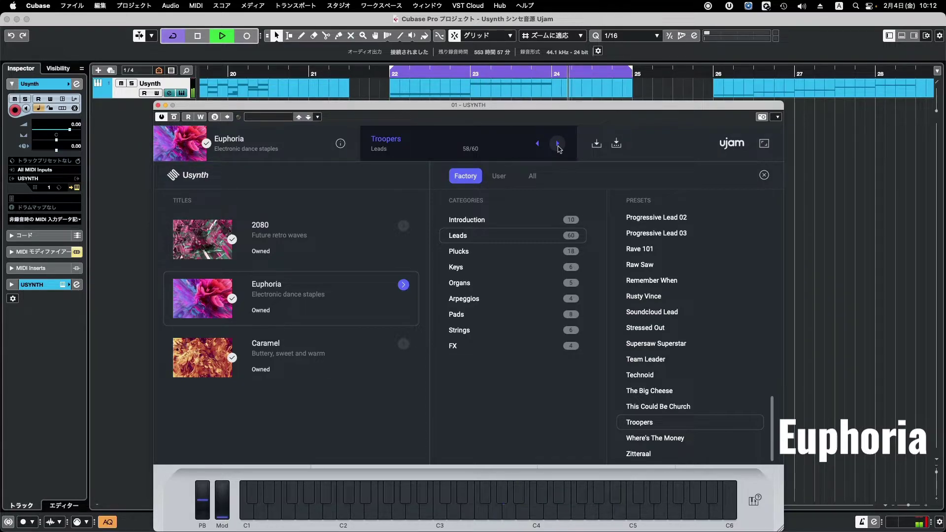
pyautogui.click(558, 144)
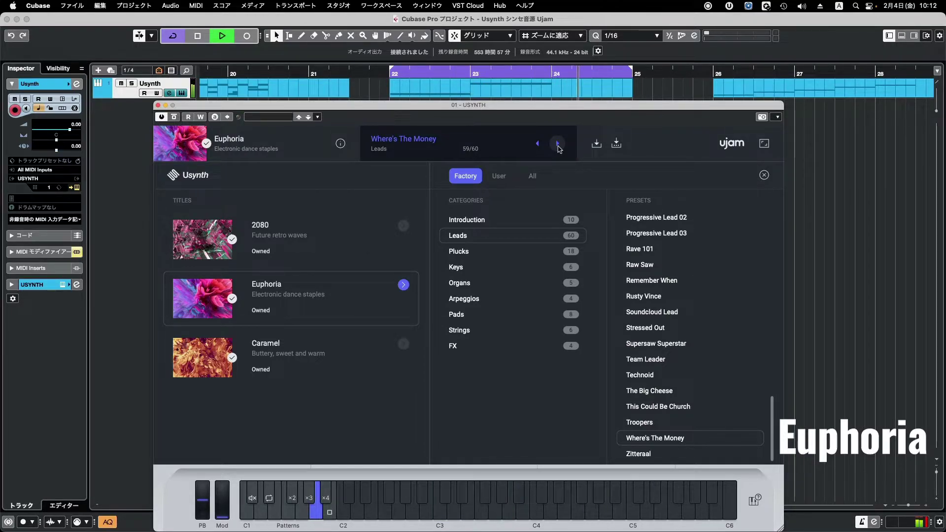
pyautogui.click(559, 146)
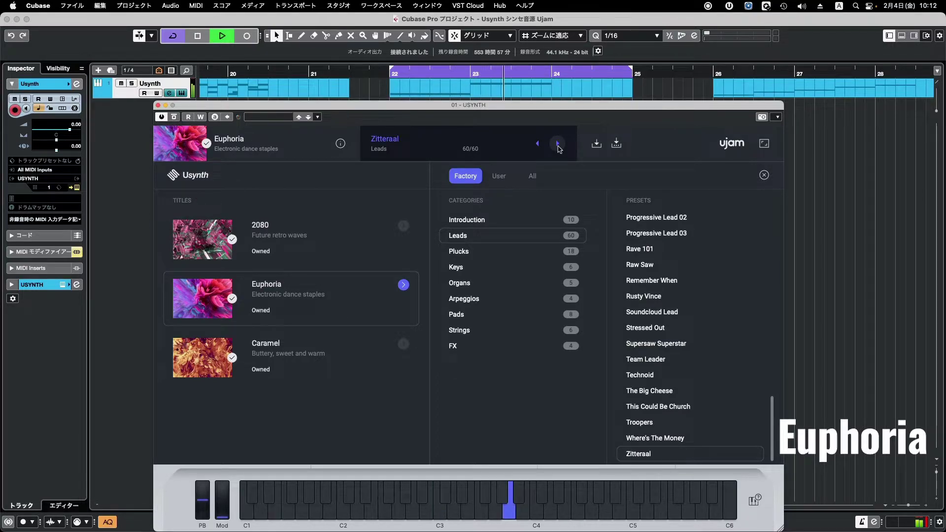
# - Move on to the Plucks category and audition its presets in order from Acid Raindrop to Demi-Sec (Hold C3)
pyautogui.click(558, 147)
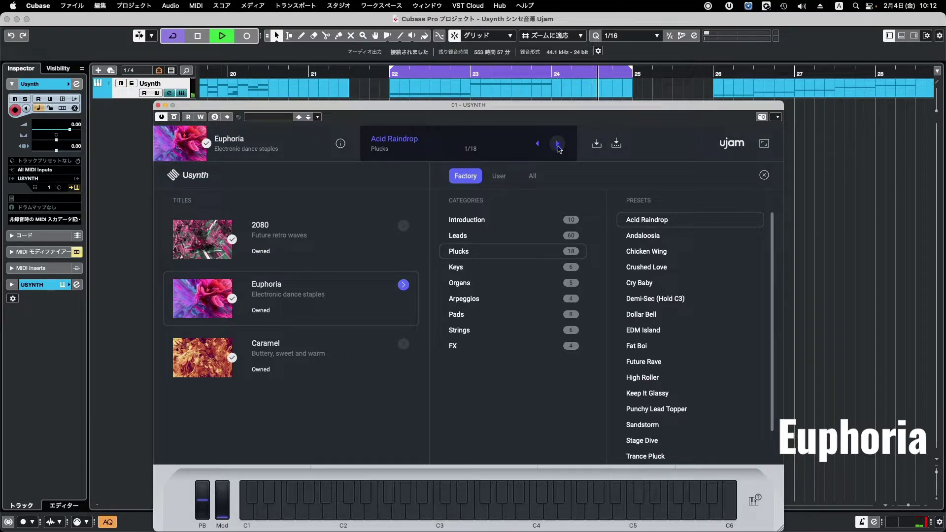
pyautogui.click(558, 144)
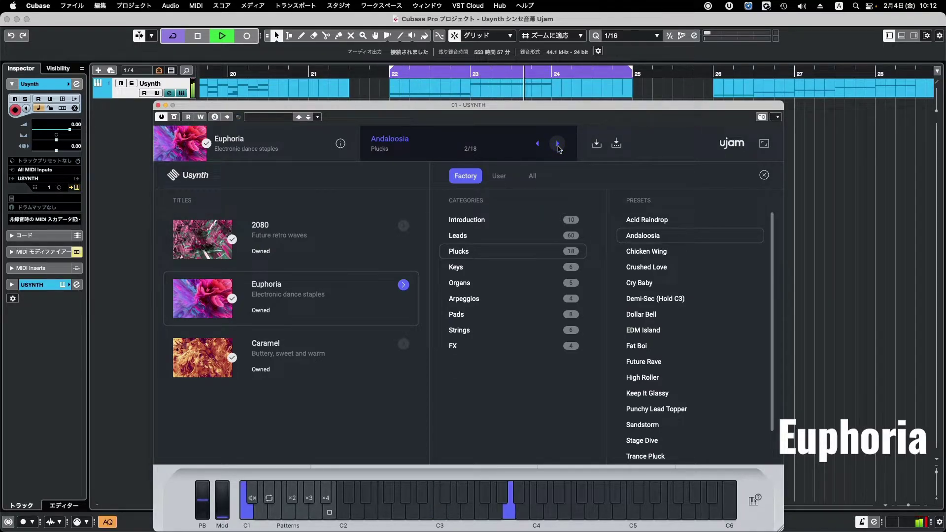
pyautogui.click(558, 143)
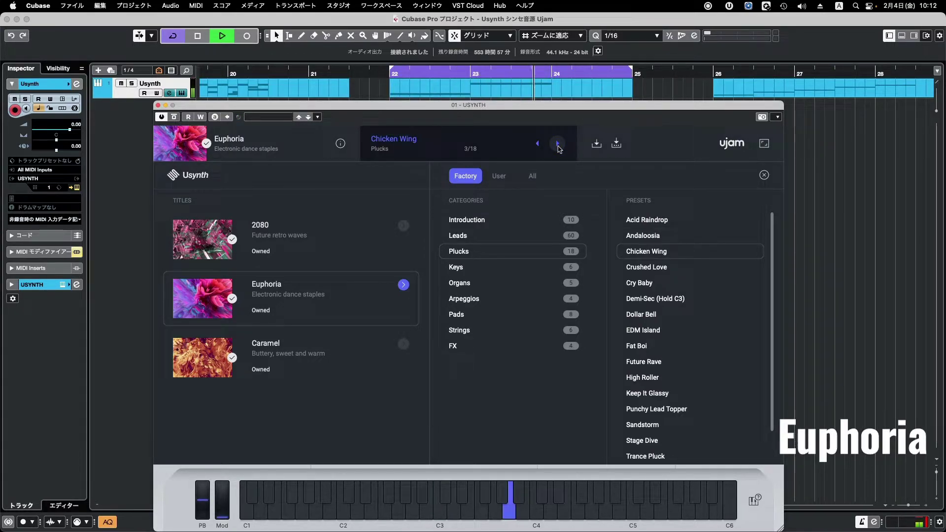
pyautogui.click(558, 145)
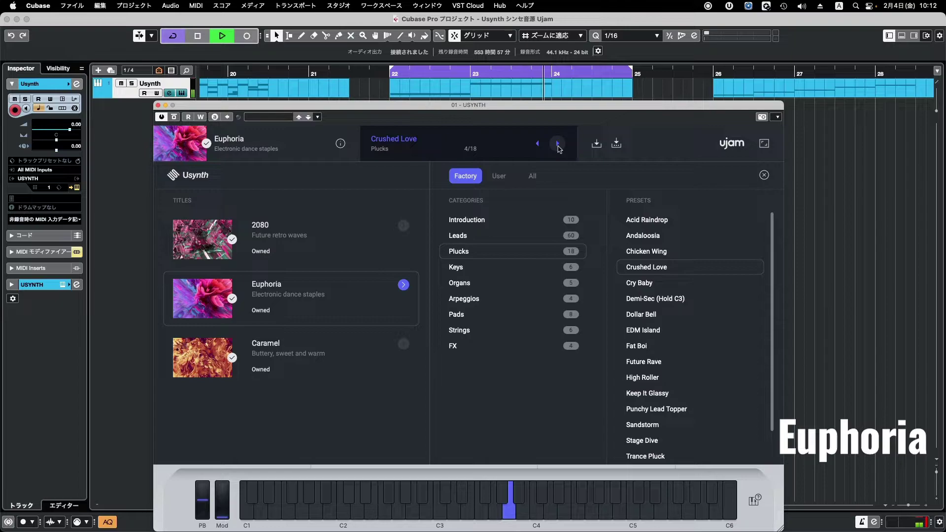
pyautogui.click(558, 145)
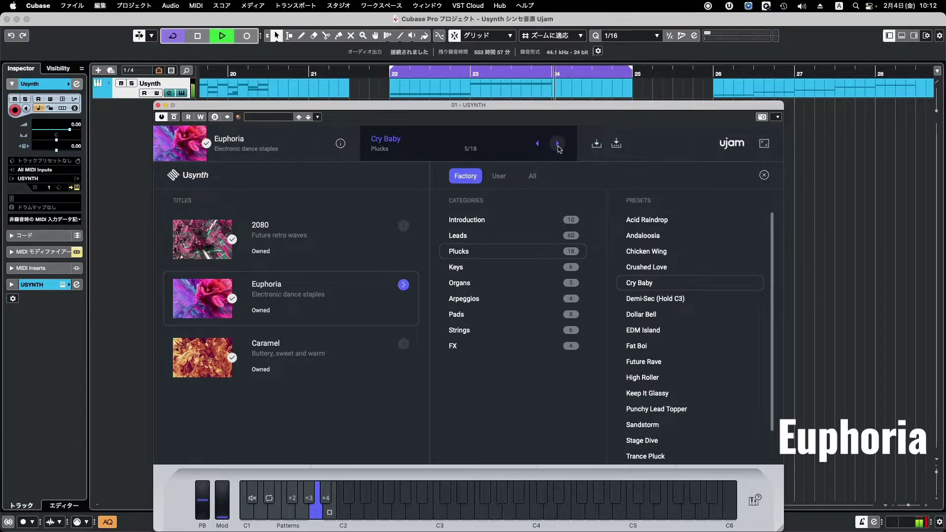
pyautogui.click(558, 144)
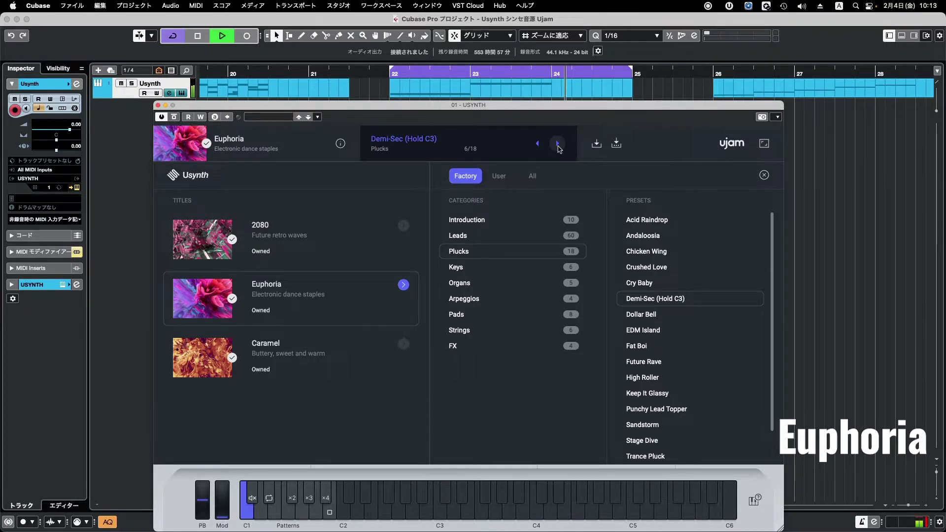
# - Audition the Plucks presets in order from Dollar Bell to Keep It Glassy
pyautogui.click(558, 144)
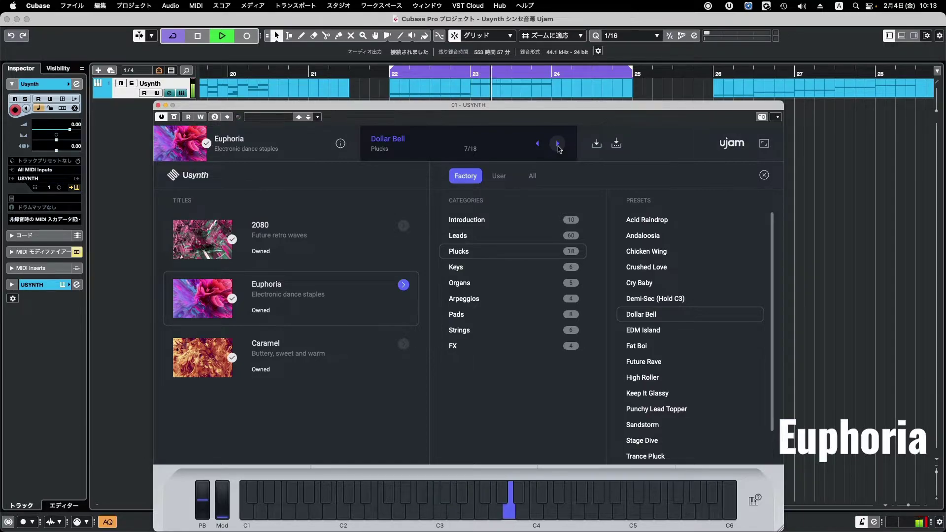
pyautogui.click(558, 144)
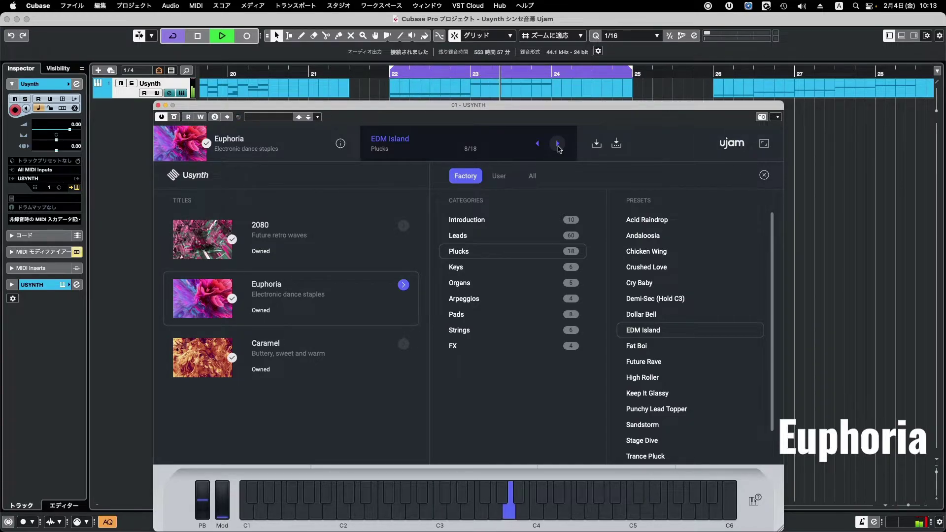
pyautogui.click(558, 144)
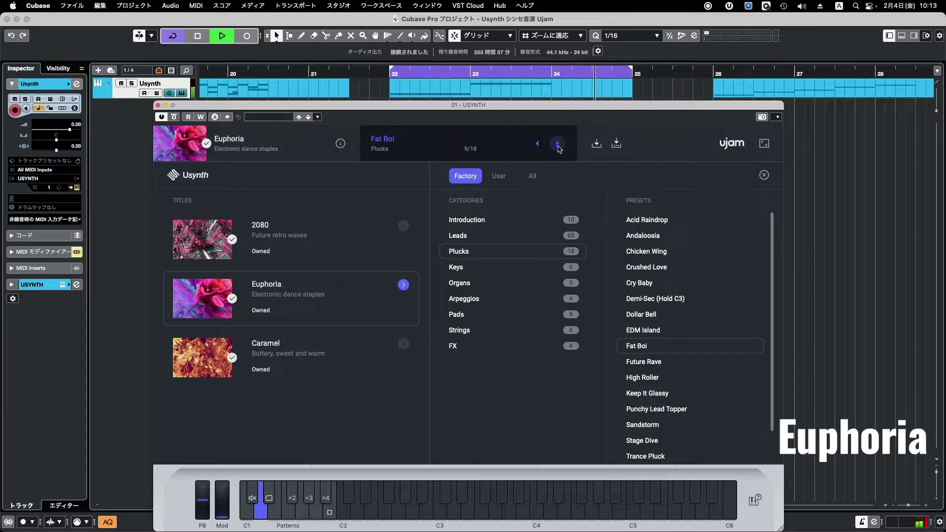
pyautogui.click(558, 144)
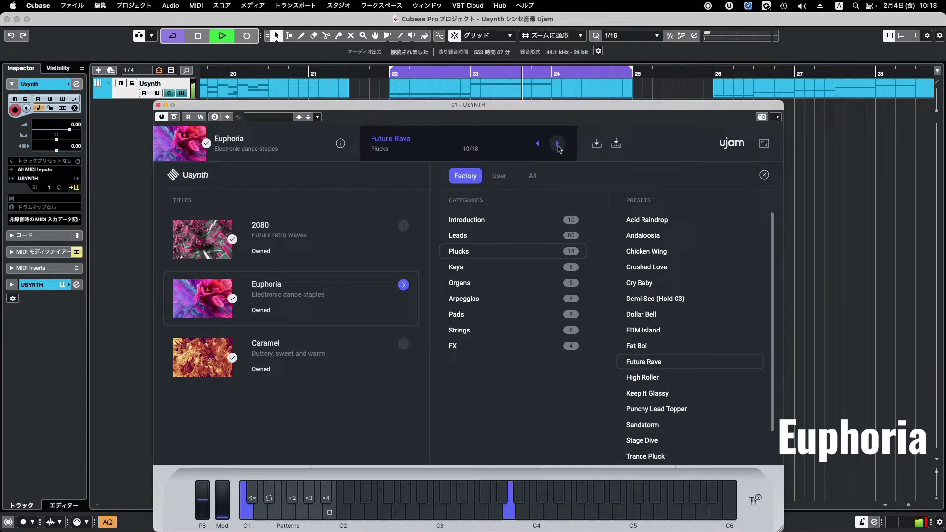
pyautogui.click(558, 144)
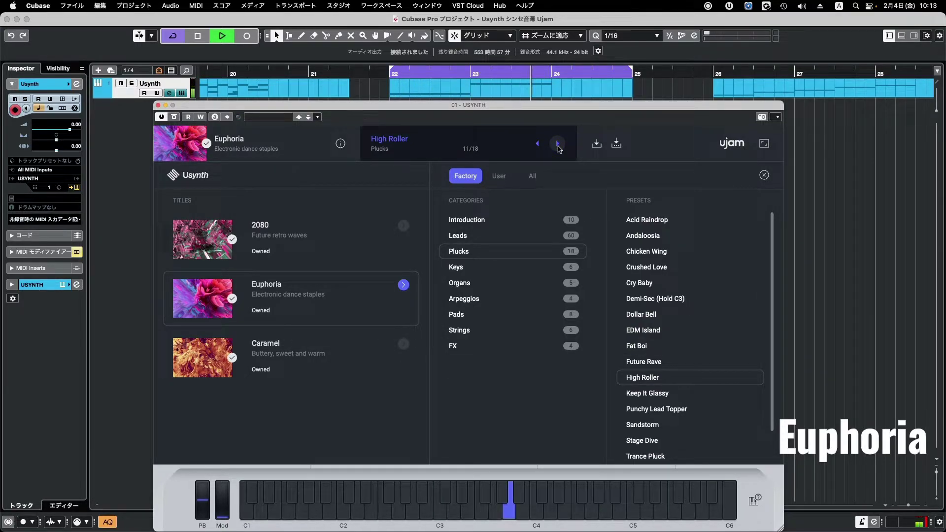
pyautogui.click(558, 144)
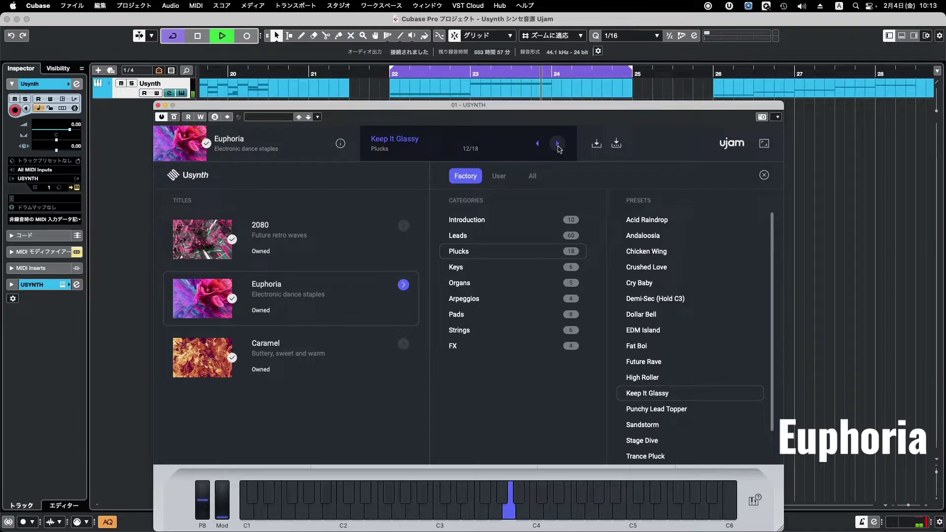
# - Audition the remaining Plucks presets in order from Punchy Lead Topper to Woodwork
pyautogui.click(558, 144)
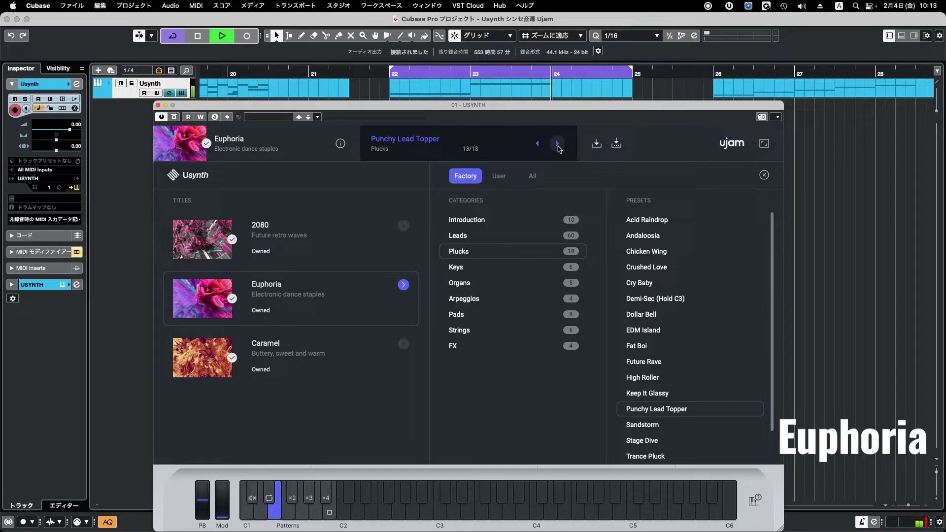
pyautogui.click(559, 146)
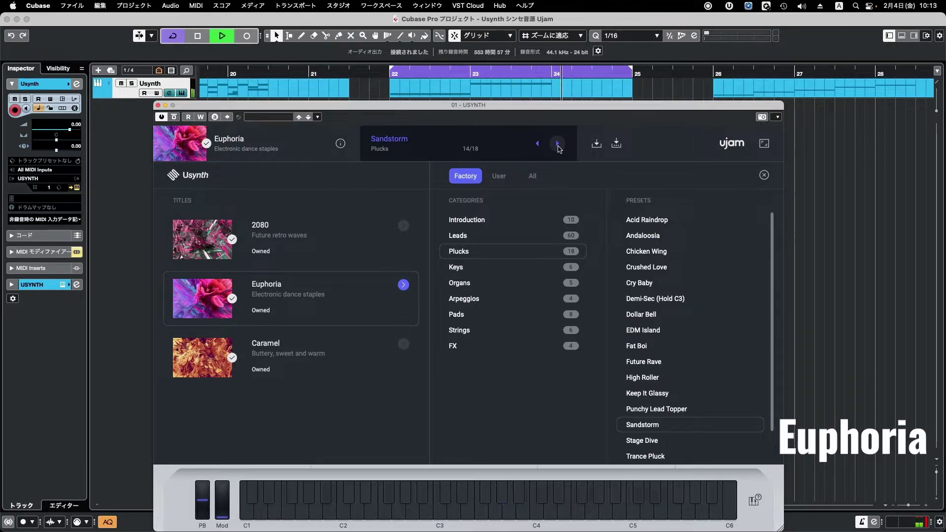
pyautogui.click(558, 145)
pyautogui.scroll(-2, 750, 386)
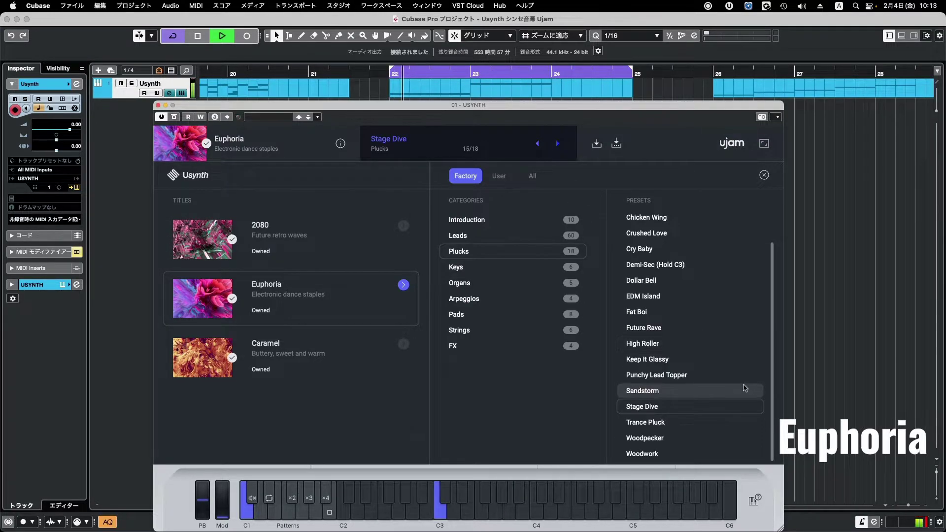
pyautogui.click(558, 145)
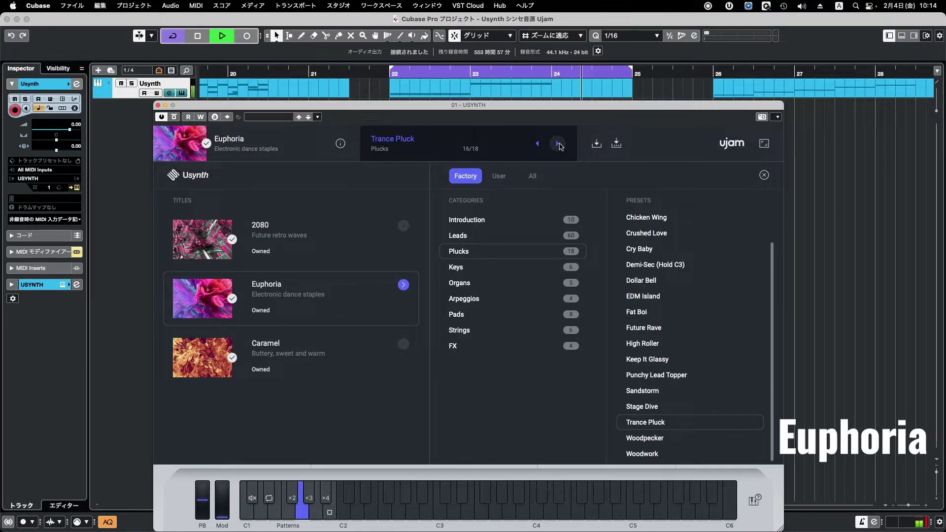
pyautogui.click(559, 144)
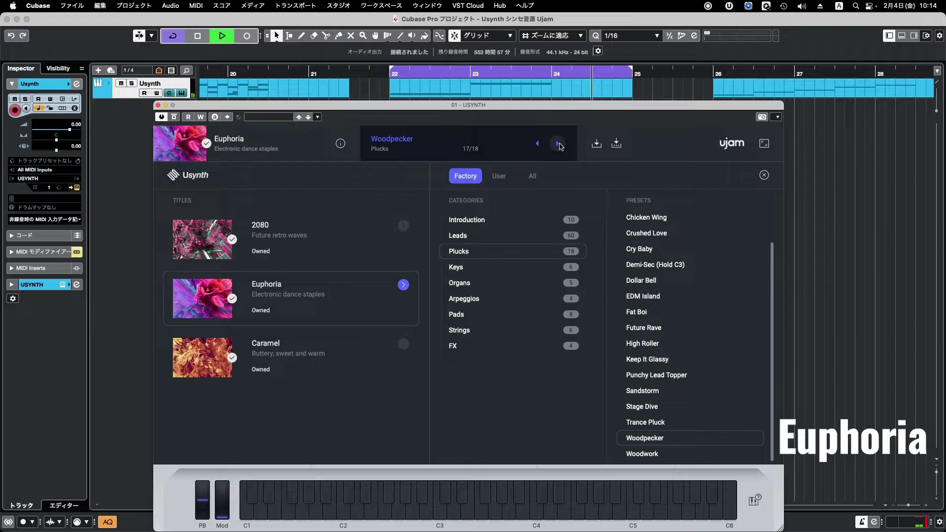
pyautogui.click(559, 144)
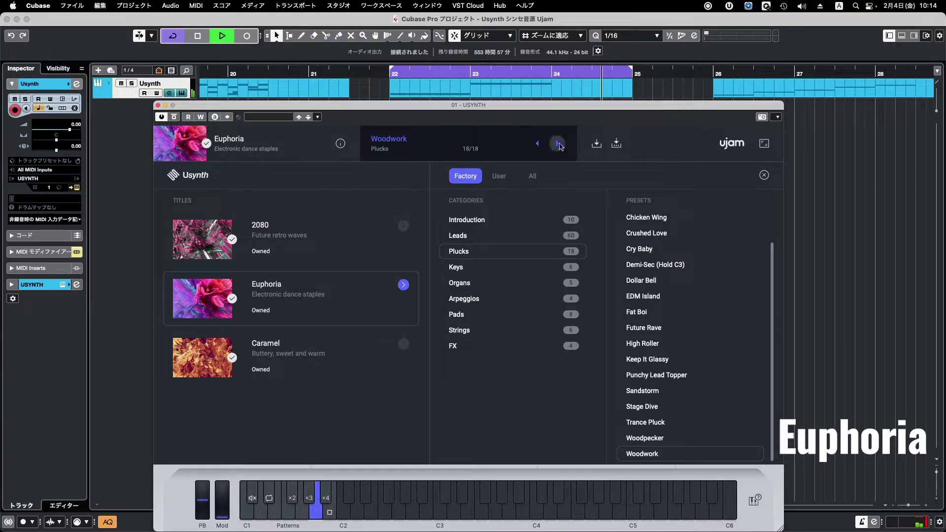
# - Move on to the Keys category and audition its presets in order from 2020 Arpeggiator to Rhodymallet
pyautogui.click(559, 145)
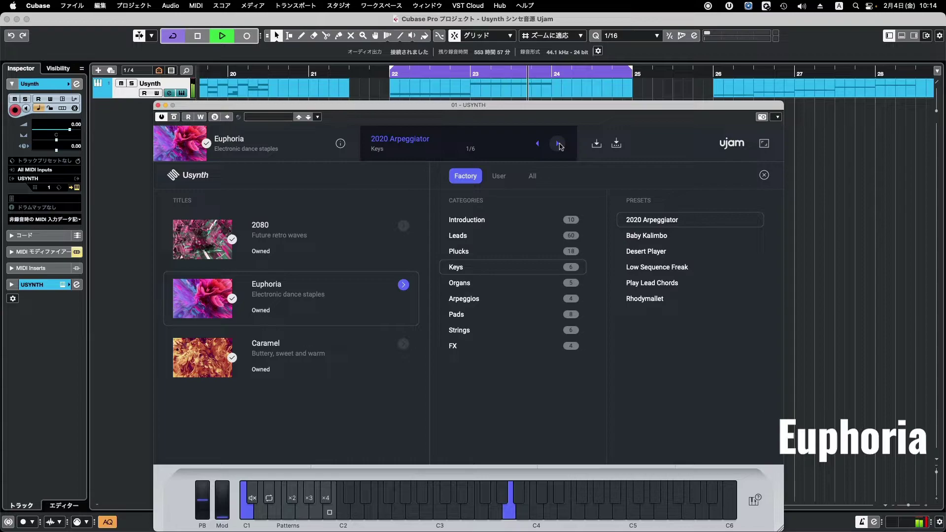
pyautogui.click(559, 145)
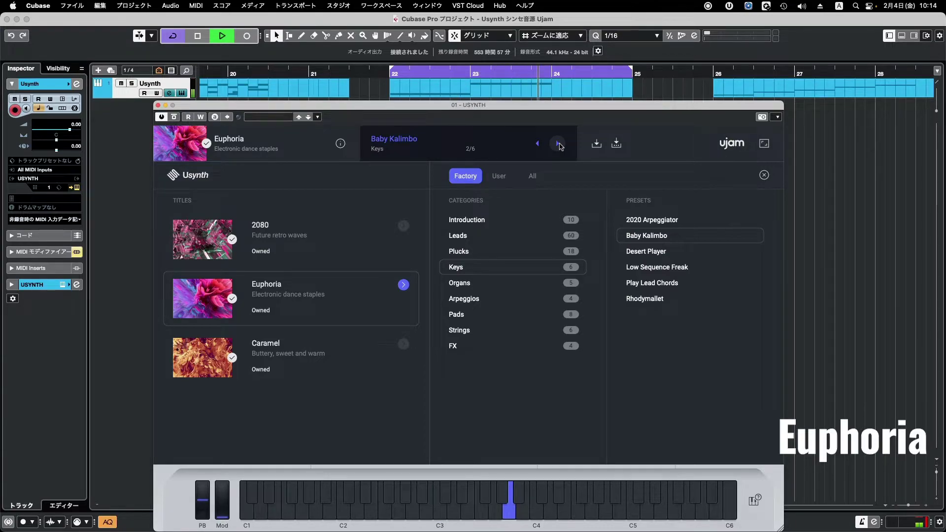
pyautogui.click(559, 144)
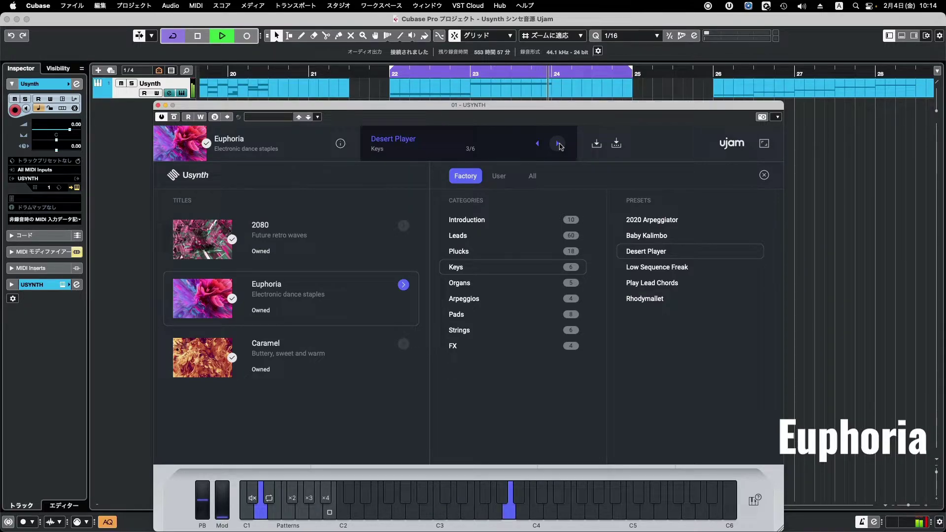
pyautogui.click(560, 145)
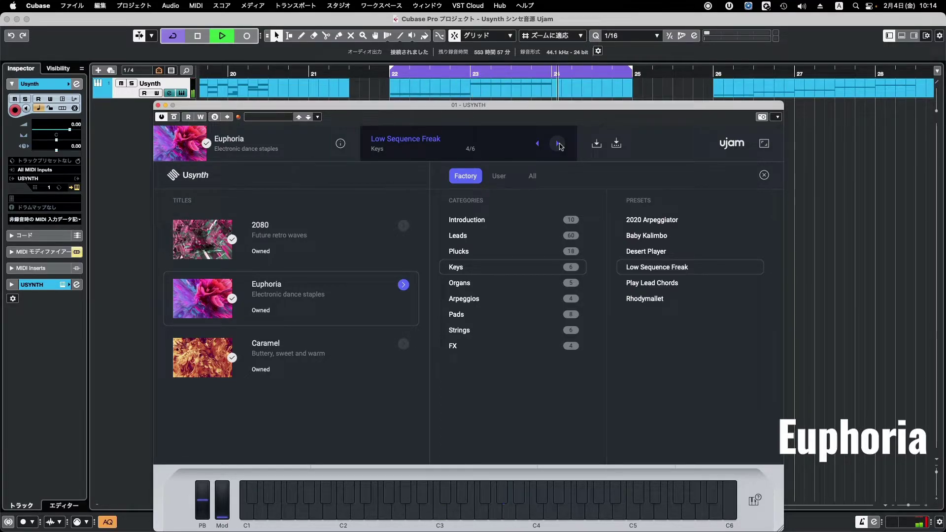
pyautogui.click(560, 144)
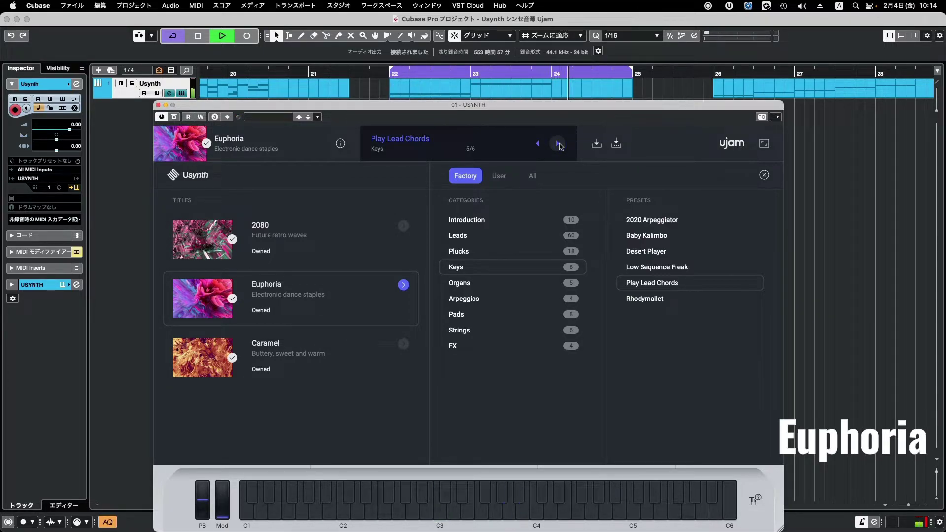
pyautogui.click(559, 144)
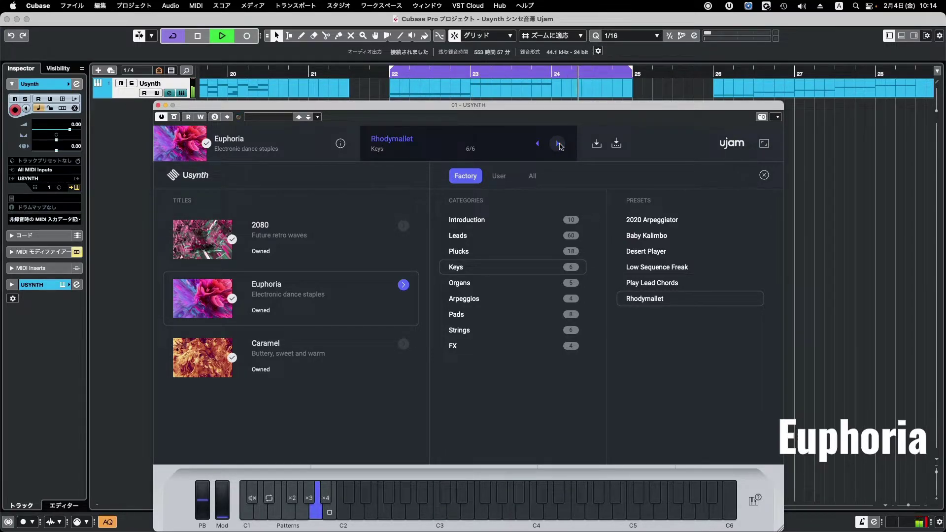
# - Move on to Euphoria's Organs category and audition its presets in order from Back In The Day to Thick & Destroy
pyautogui.click(558, 144)
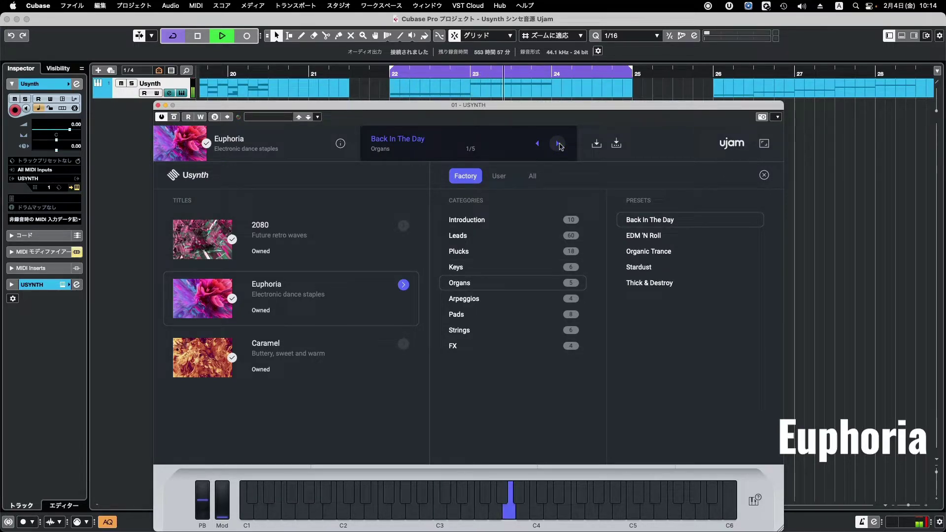
pyautogui.click(558, 144)
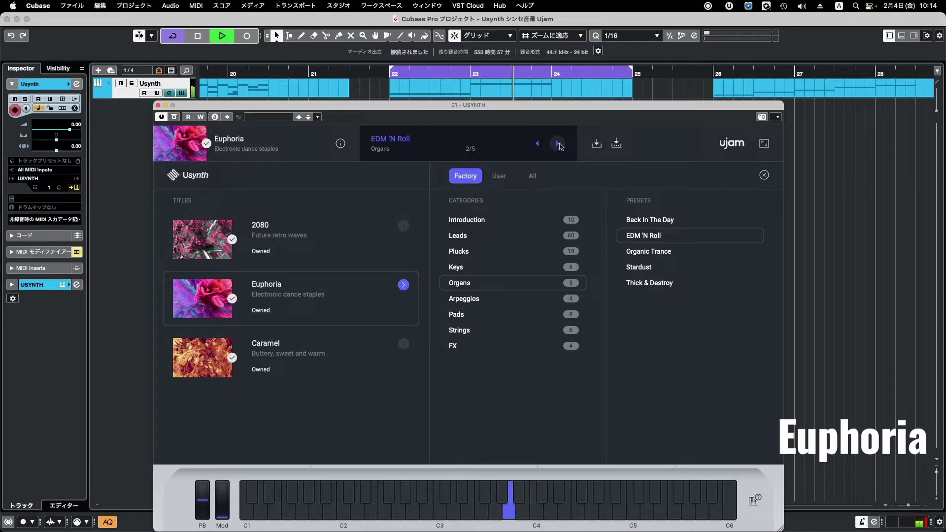
pyautogui.click(558, 144)
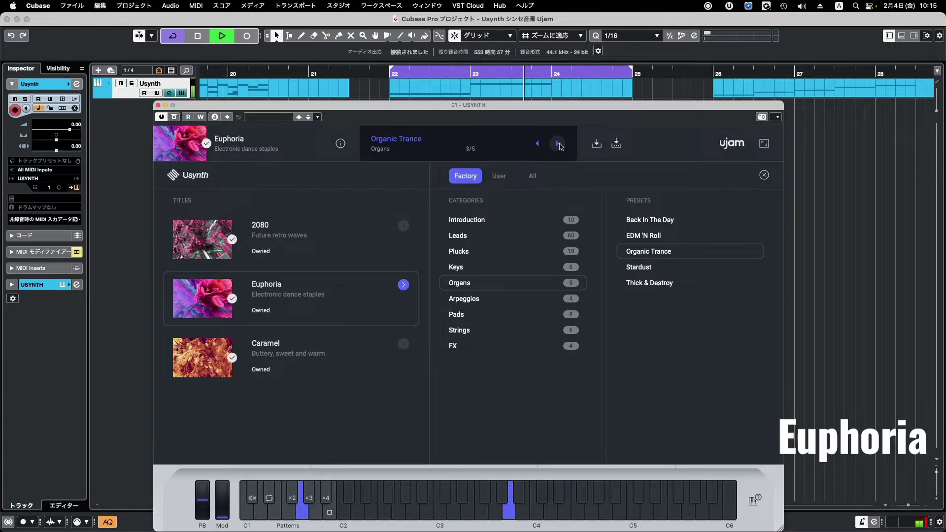
pyautogui.click(559, 143)
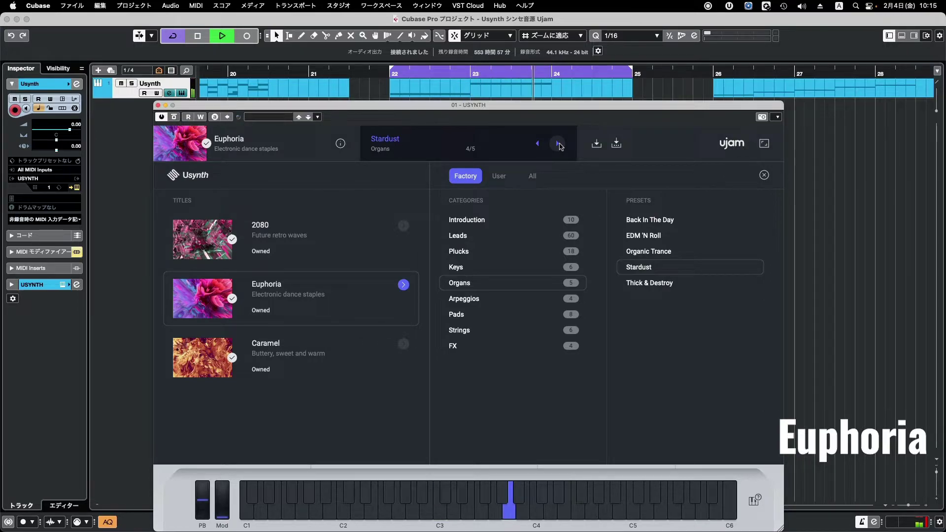
pyautogui.click(559, 143)
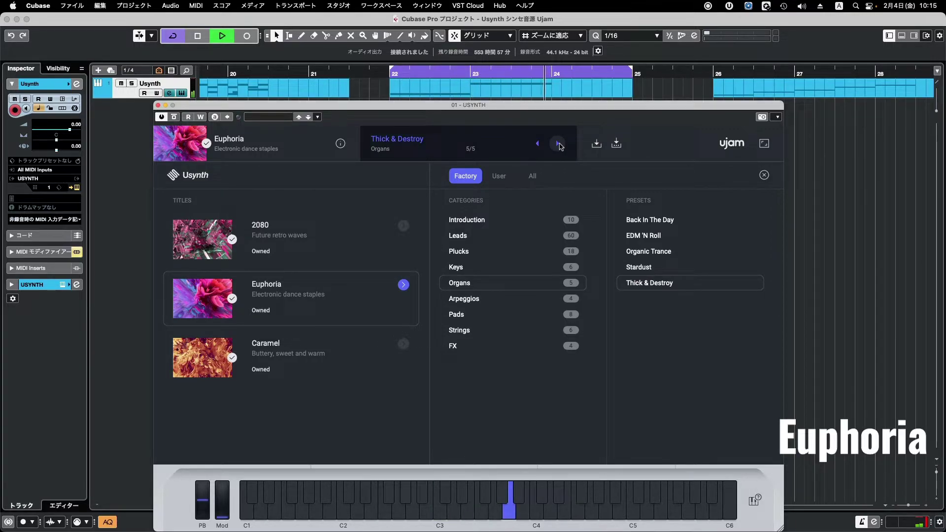
# - Move on to the Arpeggios category and audition its presets in order from Chaotic Robotic to Ring The Bell
pyautogui.click(559, 144)
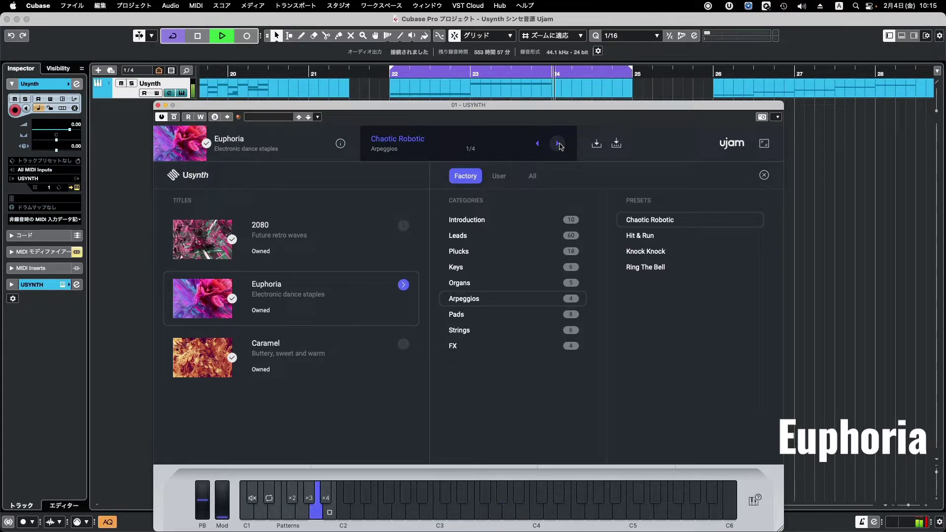
pyautogui.click(558, 143)
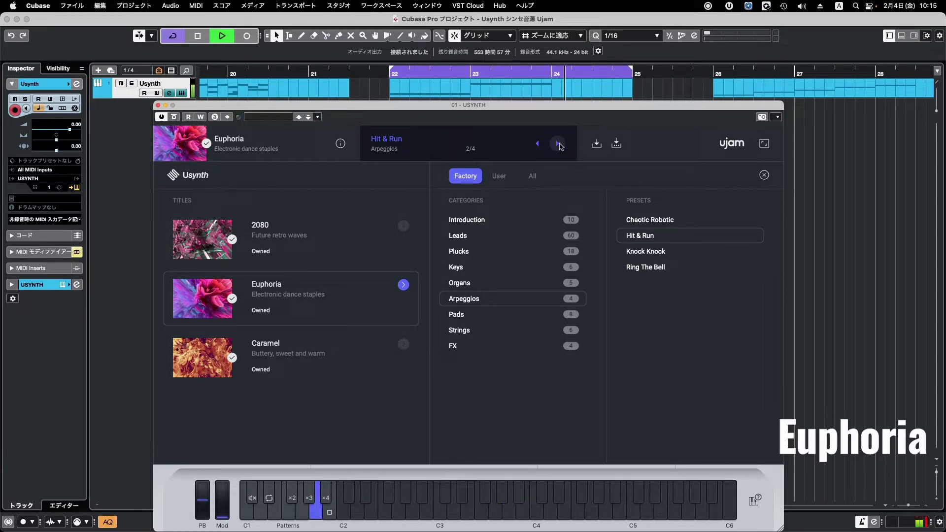
pyautogui.click(559, 144)
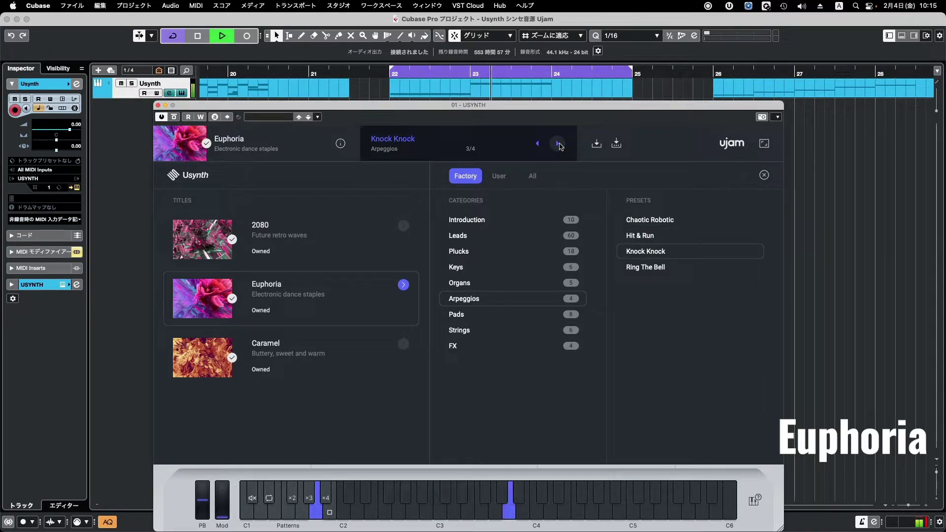
pyautogui.click(559, 144)
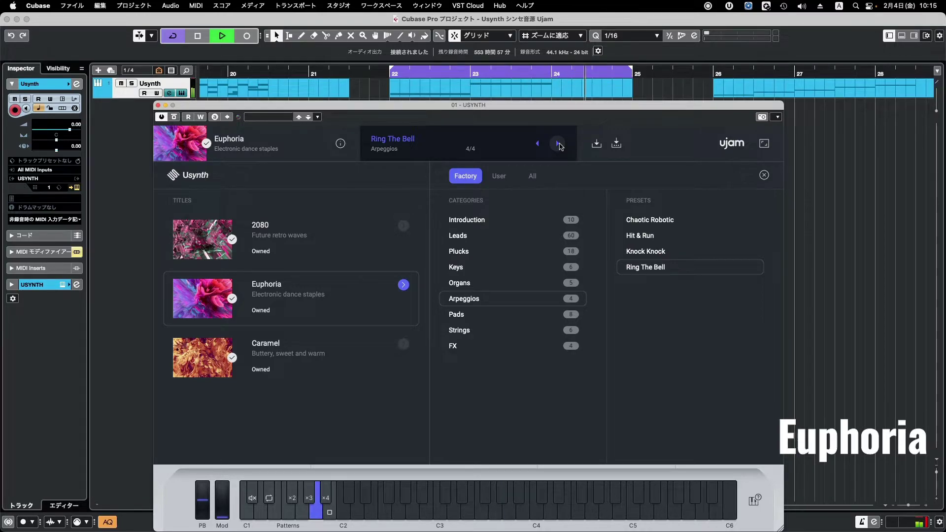
# - Move on to the Pads category and audition its presets in order from Church Of EDM to Starry Night
pyautogui.click(558, 144)
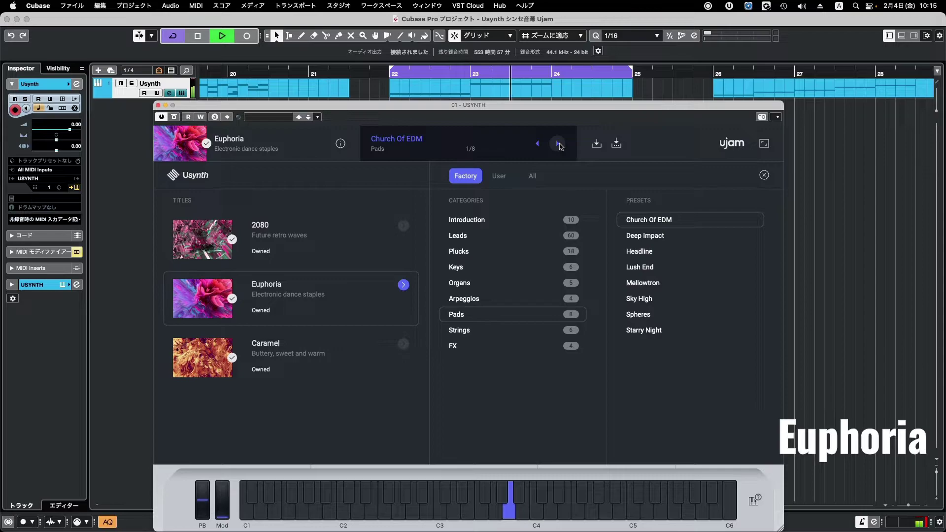
pyautogui.click(559, 144)
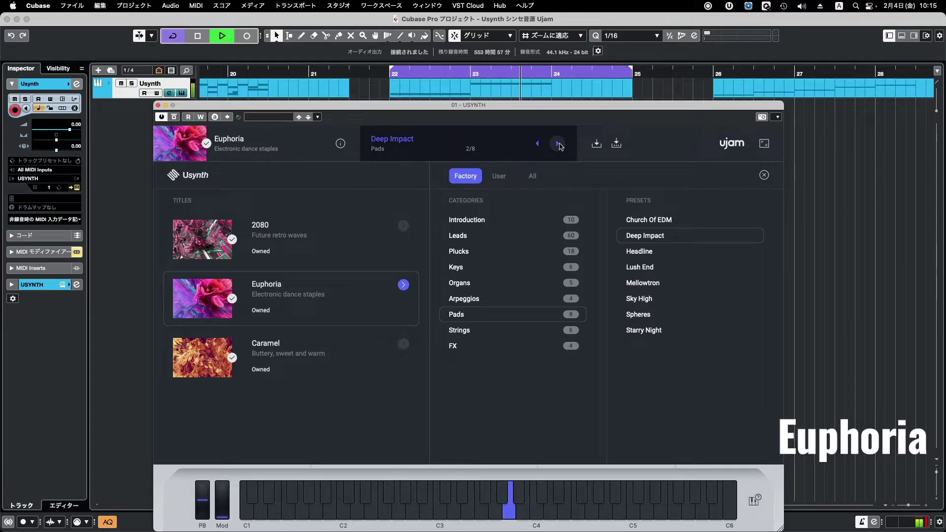
pyautogui.click(559, 144)
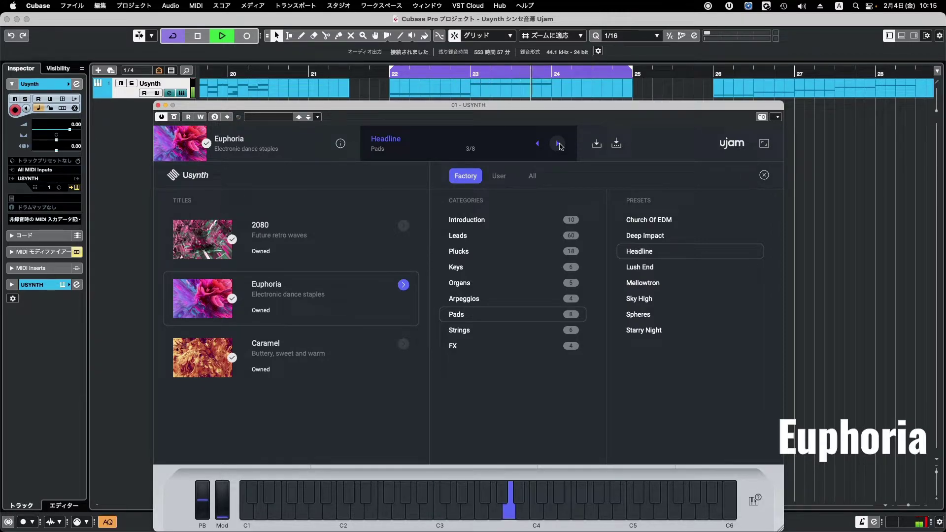
pyautogui.click(559, 144)
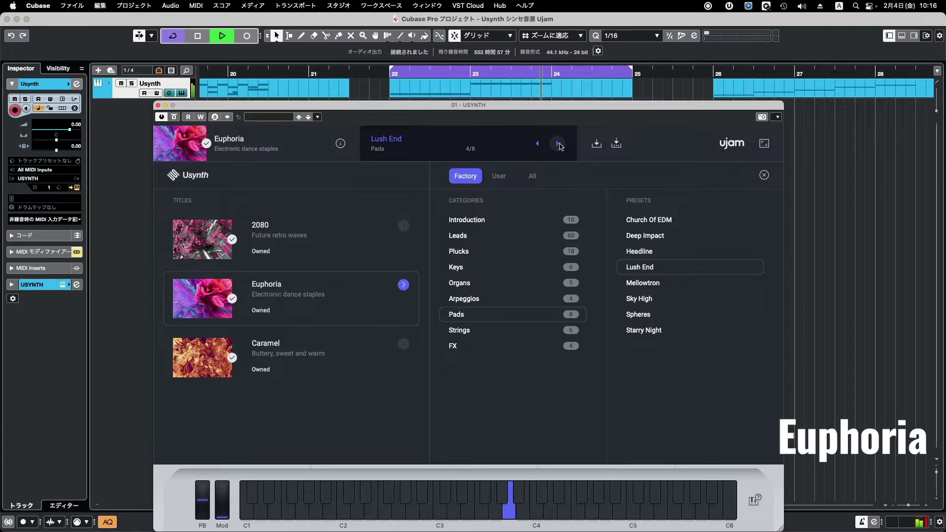
pyautogui.click(559, 144)
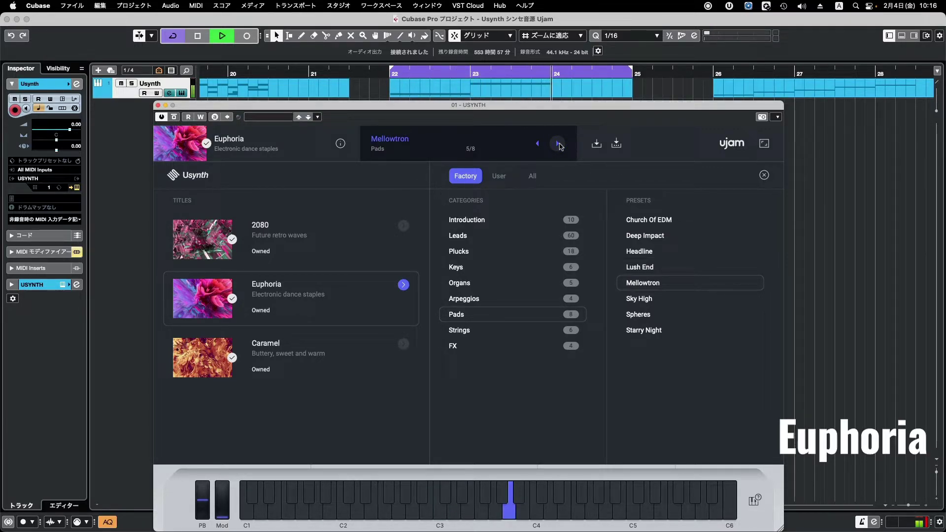
pyautogui.click(559, 144)
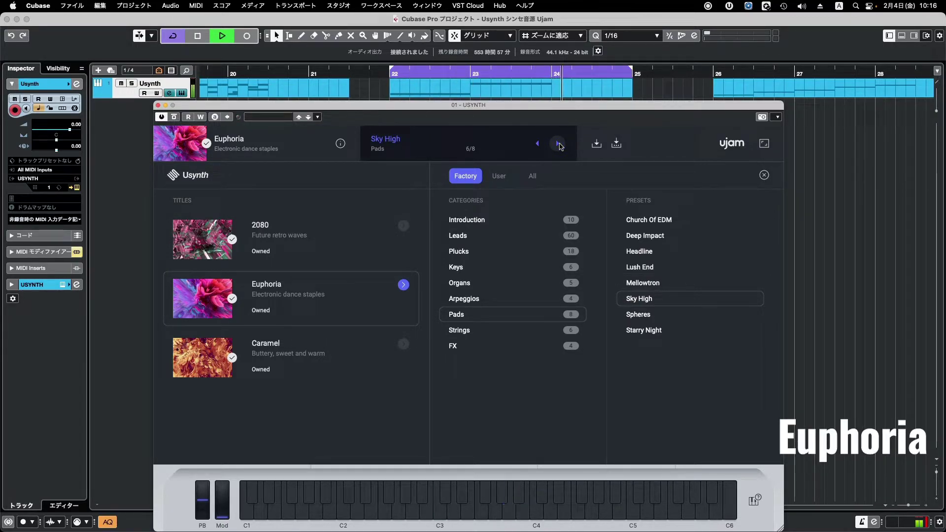
pyautogui.click(559, 144)
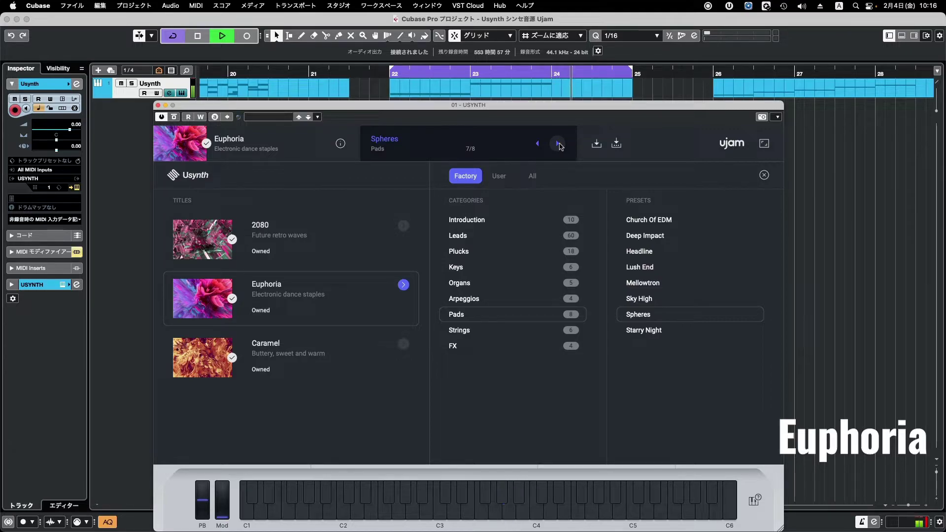
pyautogui.click(559, 144)
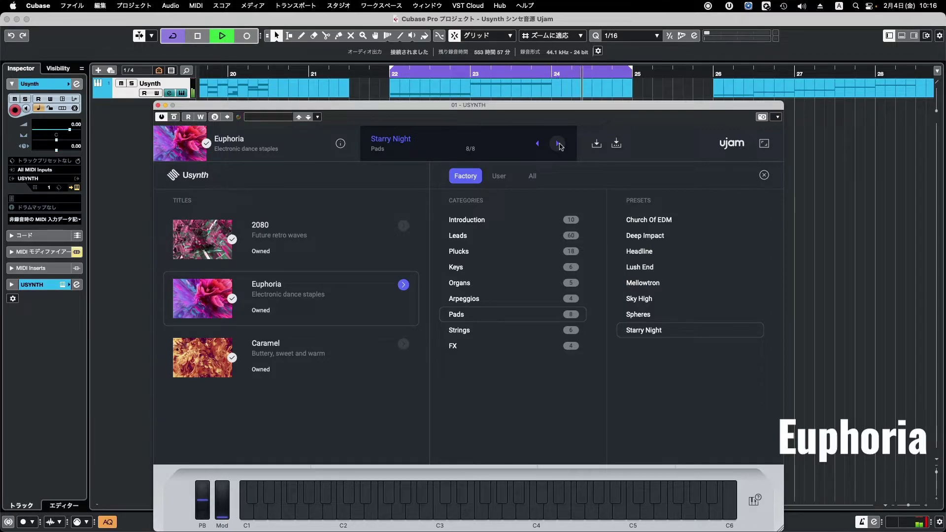
# - Move on to the Strings category and audition its presets in order from Angel Hair to Vintage Strings
pyautogui.click(559, 144)
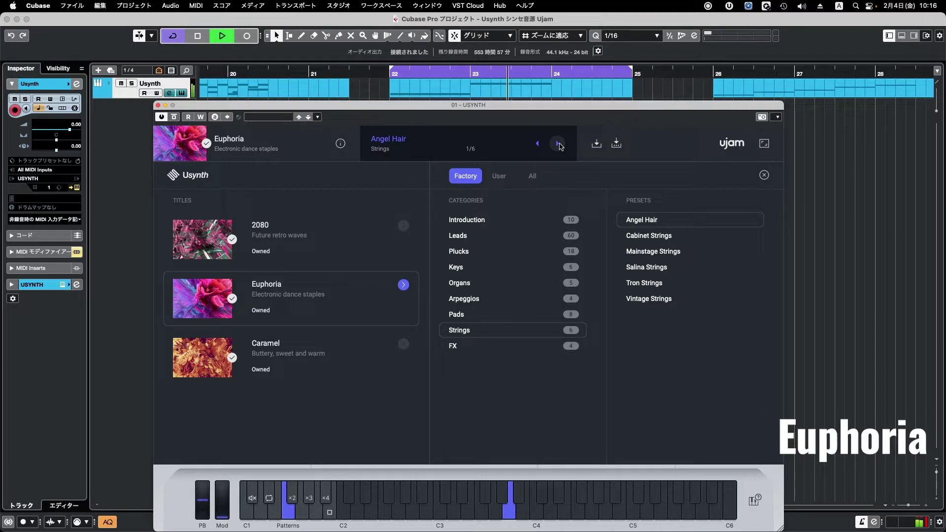
pyautogui.click(559, 144)
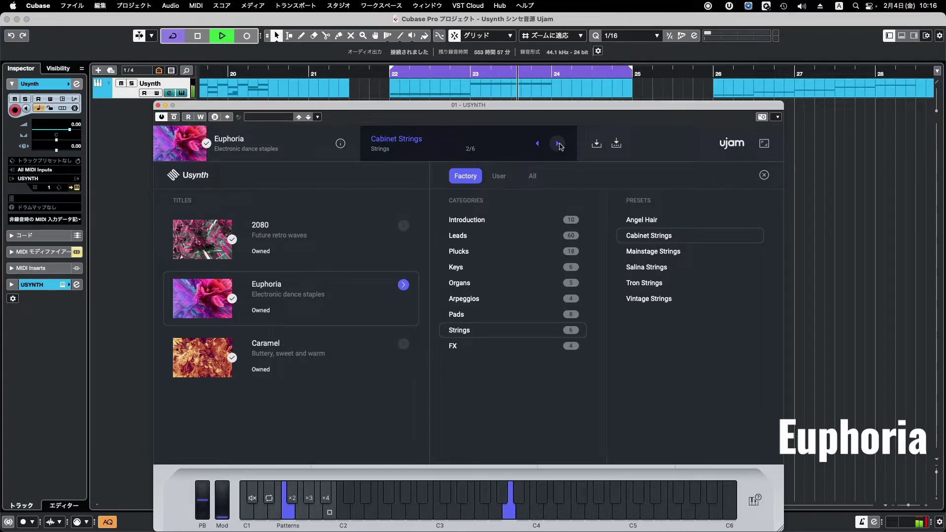
pyautogui.click(559, 144)
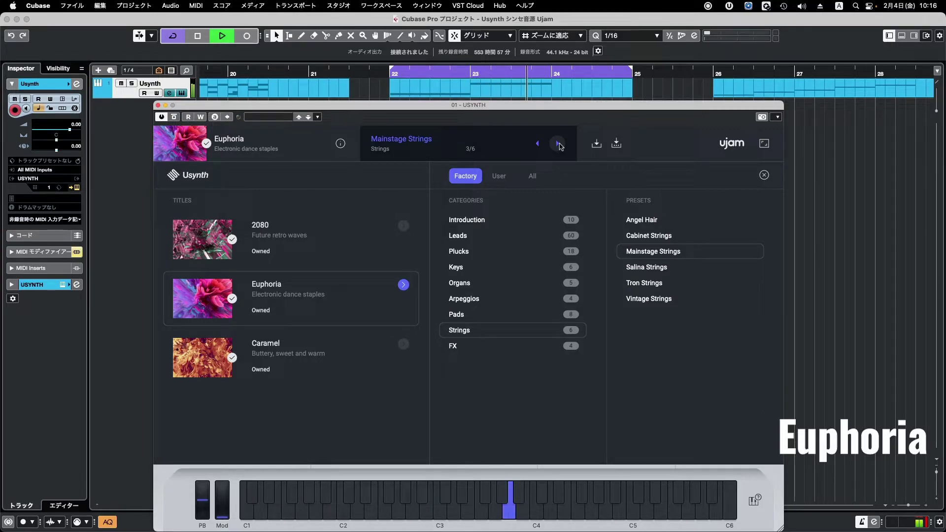
pyautogui.click(558, 144)
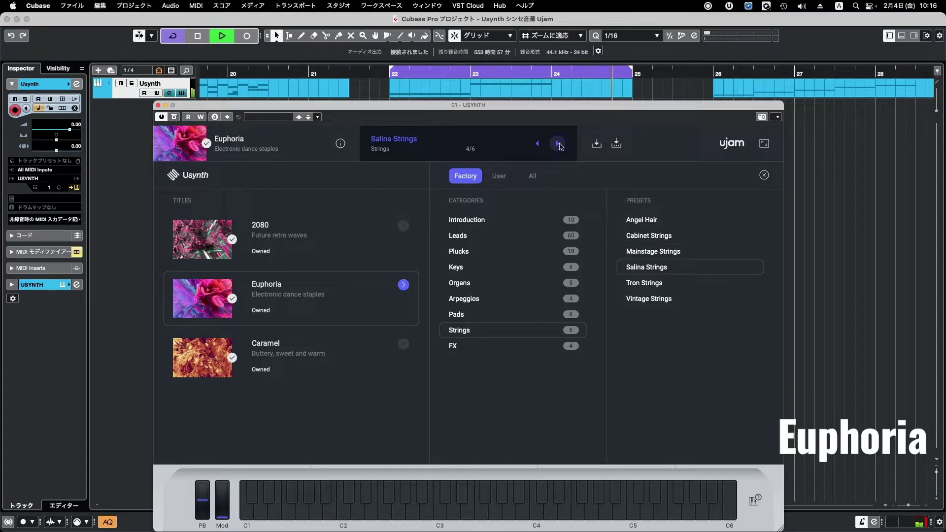
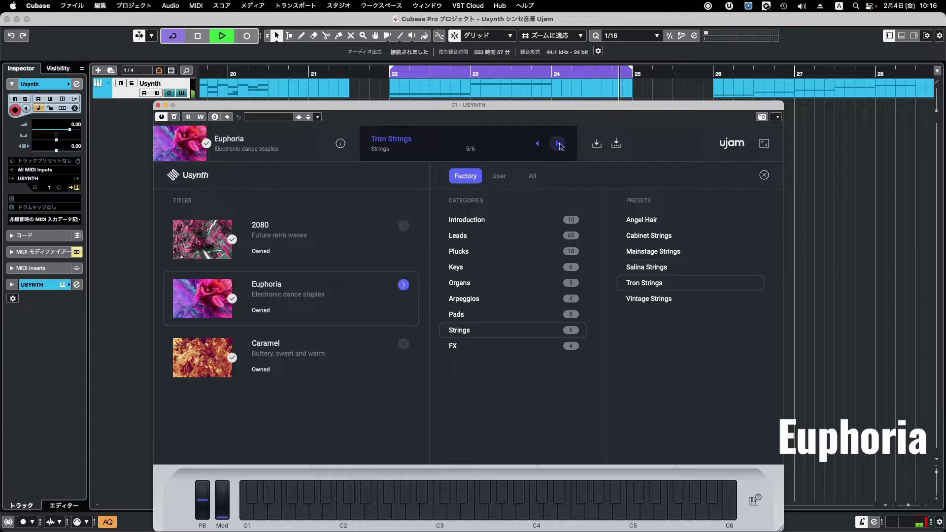
pyautogui.click(559, 144)
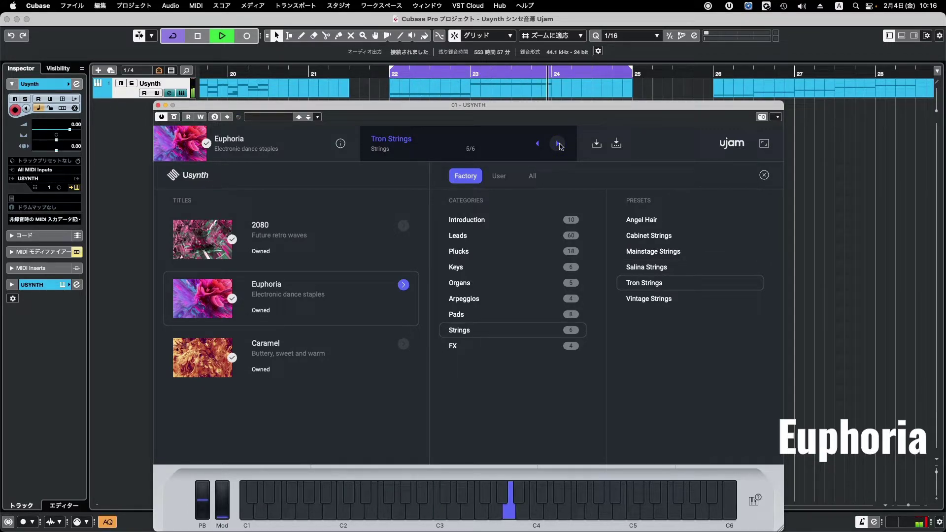
pyautogui.click(559, 144)
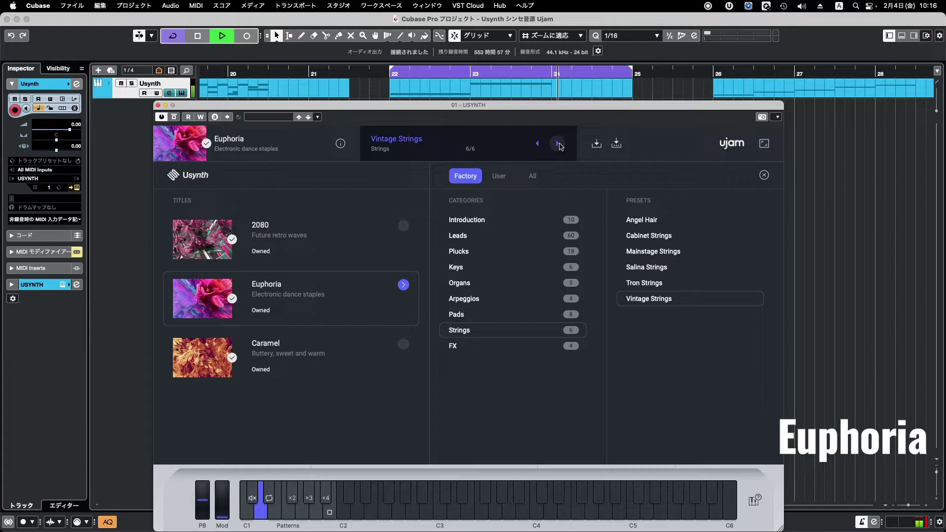
# - Move on to the FX category and audition its presets in order from Kermit's Dead to Space Lazer
pyautogui.click(559, 144)
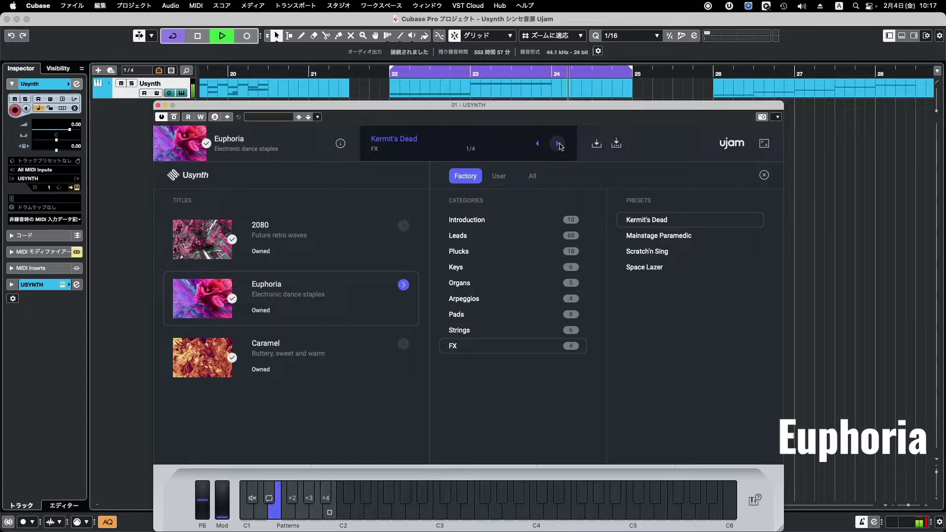
pyautogui.click(558, 144)
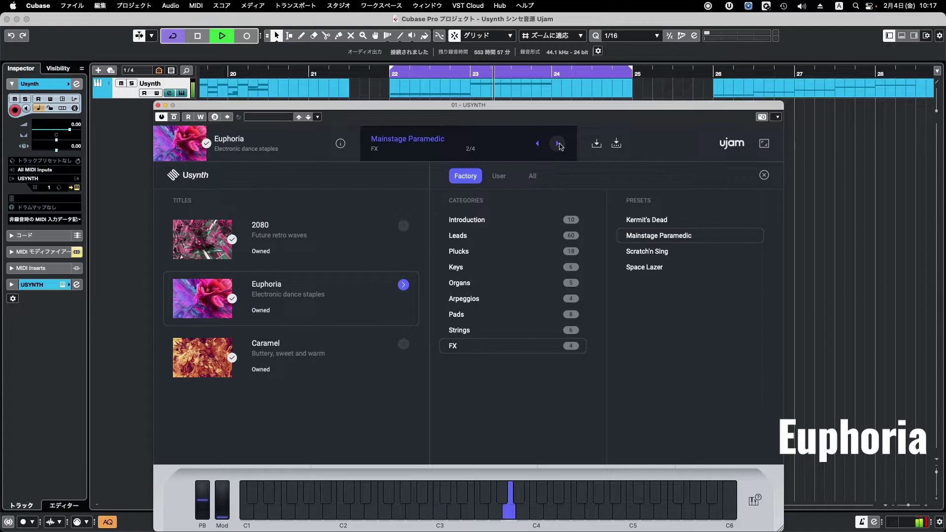
pyautogui.click(558, 144)
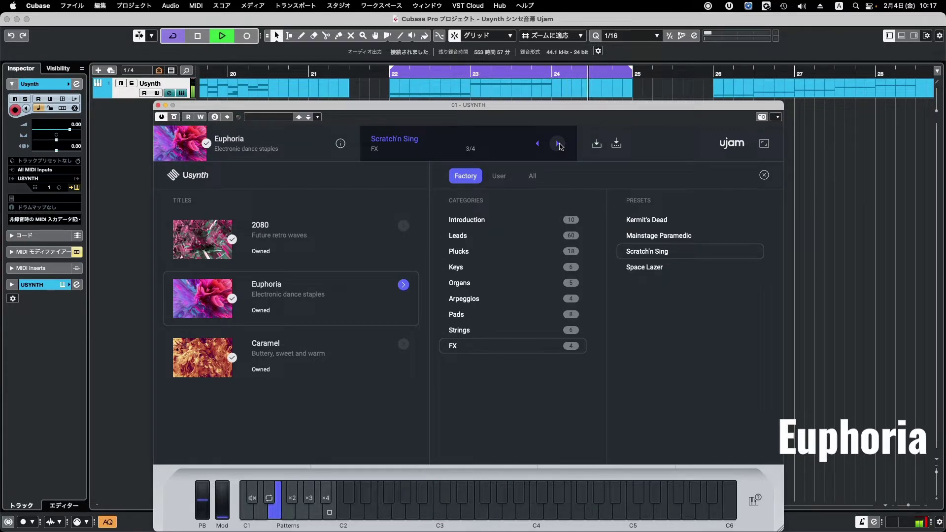
pyautogui.click(558, 143)
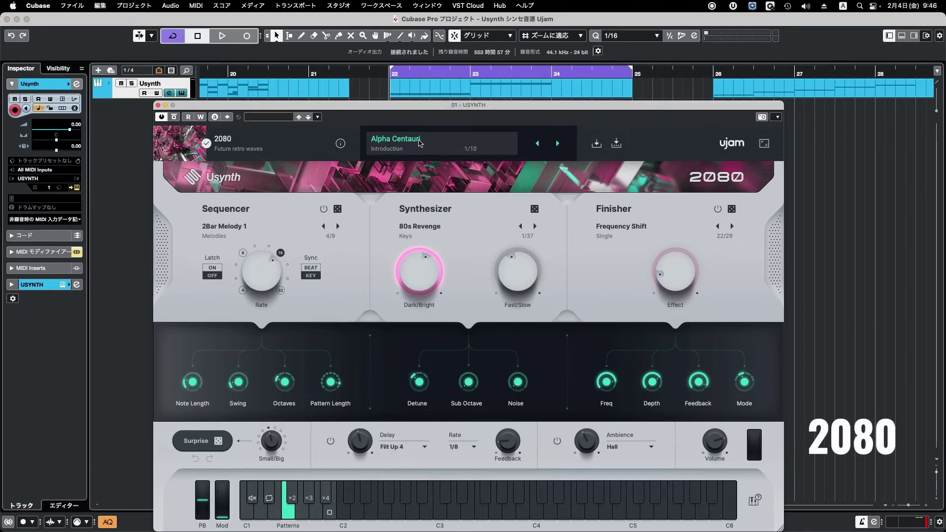
# - Open the preset browser of the 2080 synth and start looped playback with the Introduction preset Alpha Centauri
pyautogui.click(419, 143)
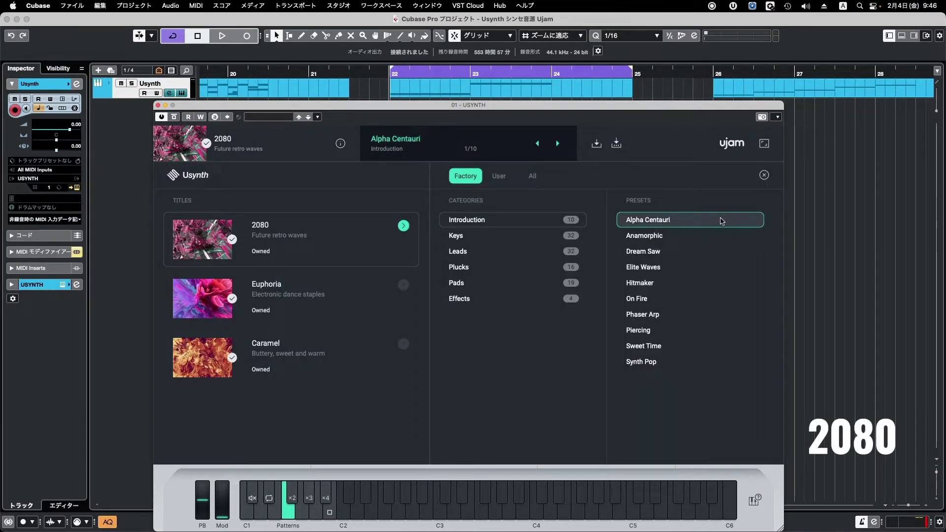
pyautogui.click(836, 246)
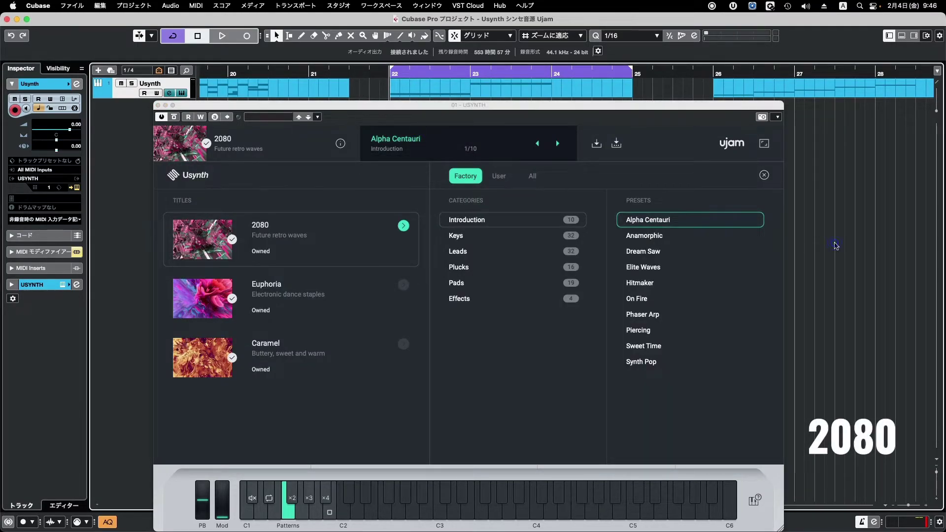
pyautogui.press('space')
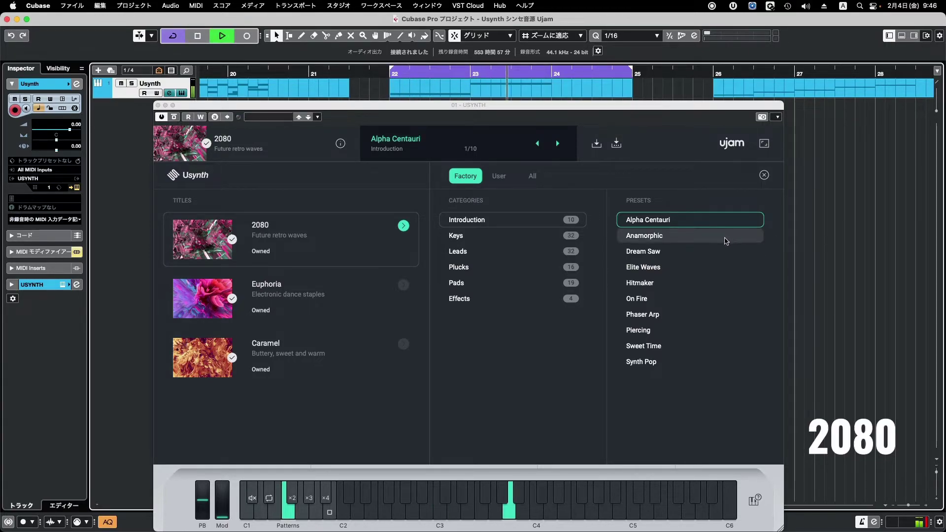
# - Audition the 2080 Introduction presets in order from Anamorphic to Hitmaker
pyautogui.click(727, 241)
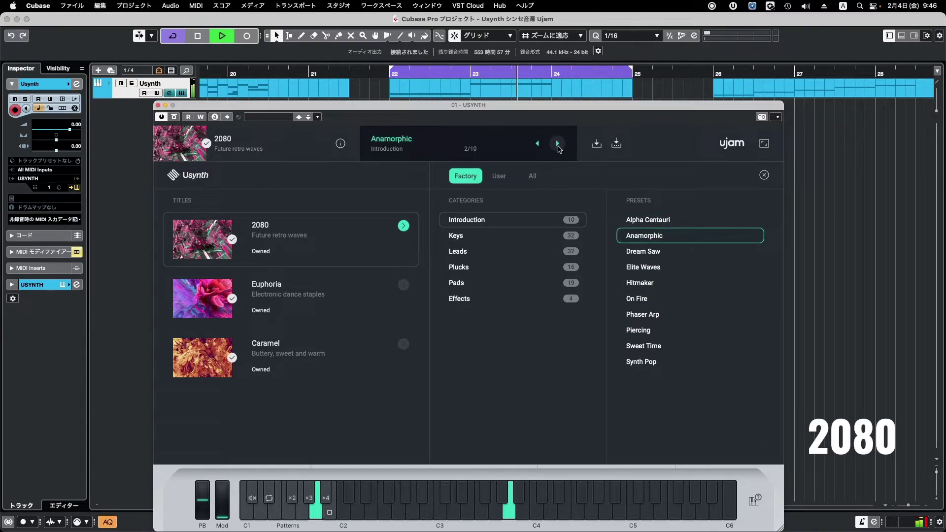
pyautogui.click(558, 144)
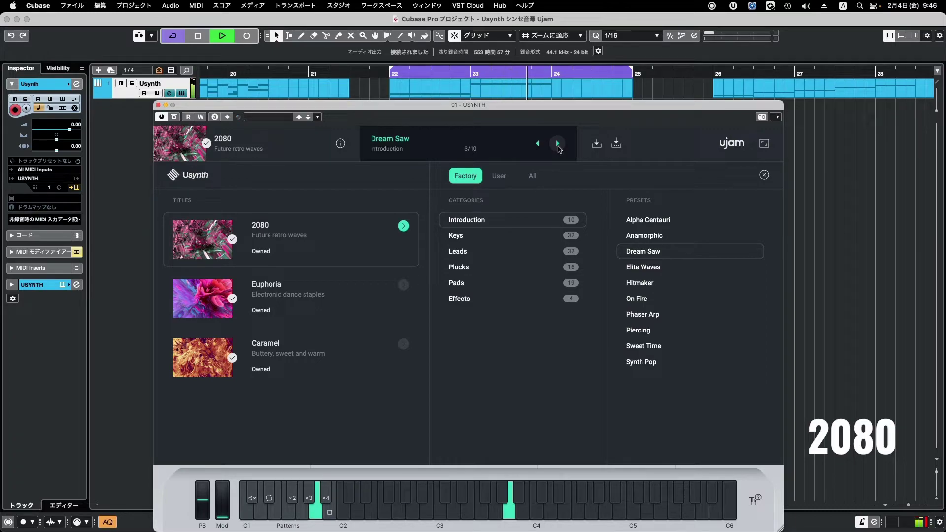
pyautogui.click(558, 144)
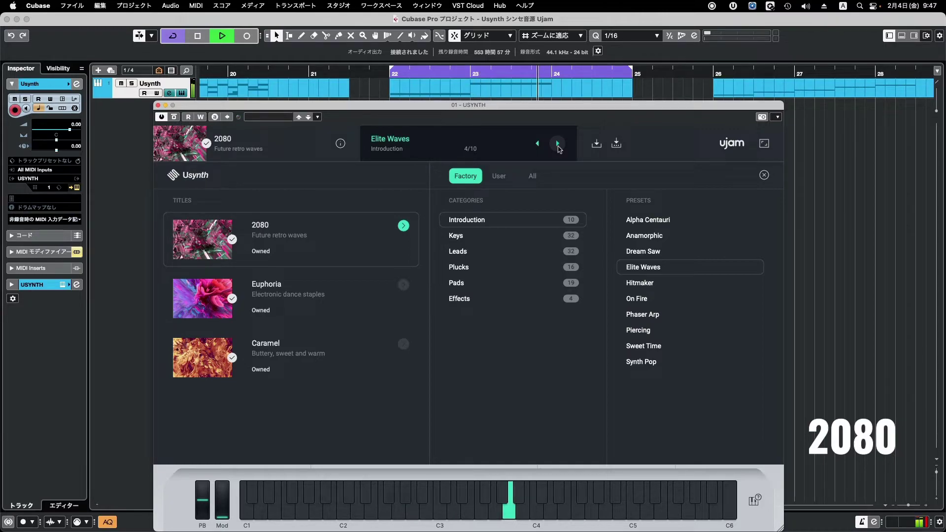
pyautogui.click(558, 143)
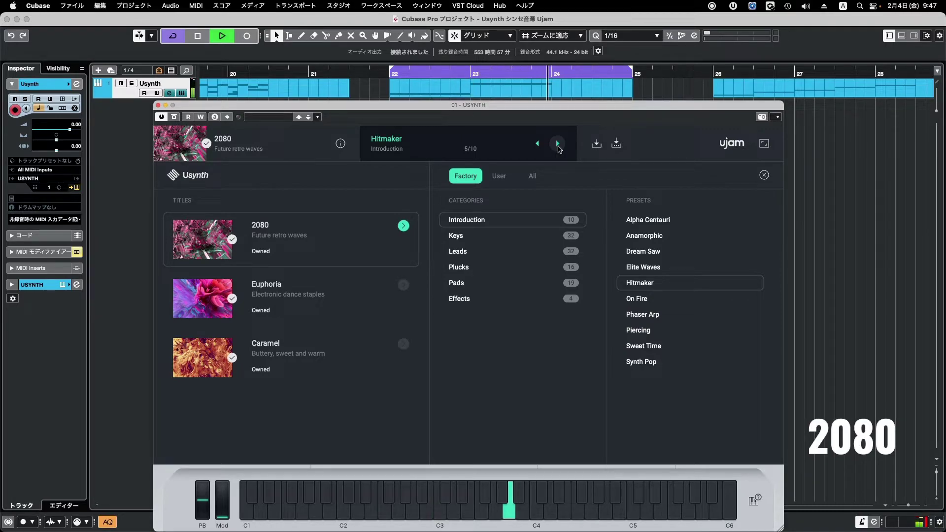
# - Continue auditioning the 2080 Introduction presets in order from On Fire to Synth Pop
pyautogui.click(558, 143)
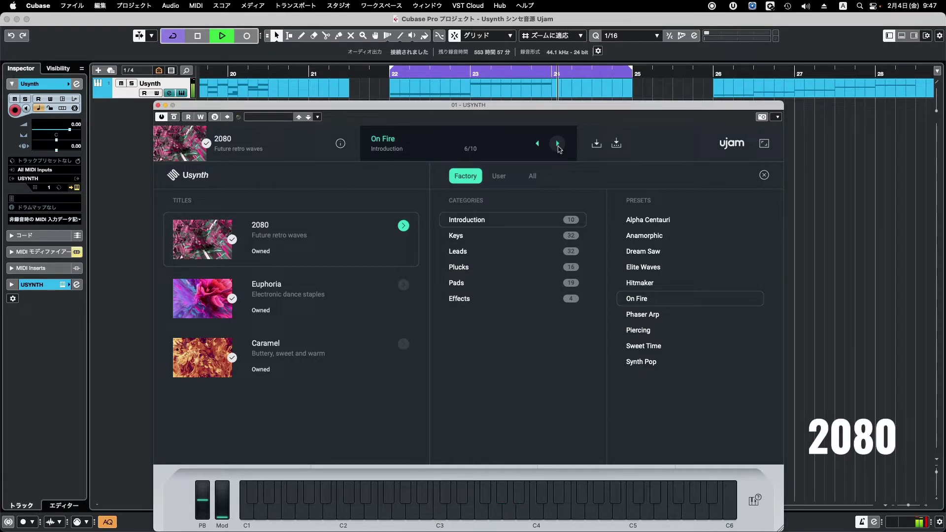
pyautogui.click(558, 144)
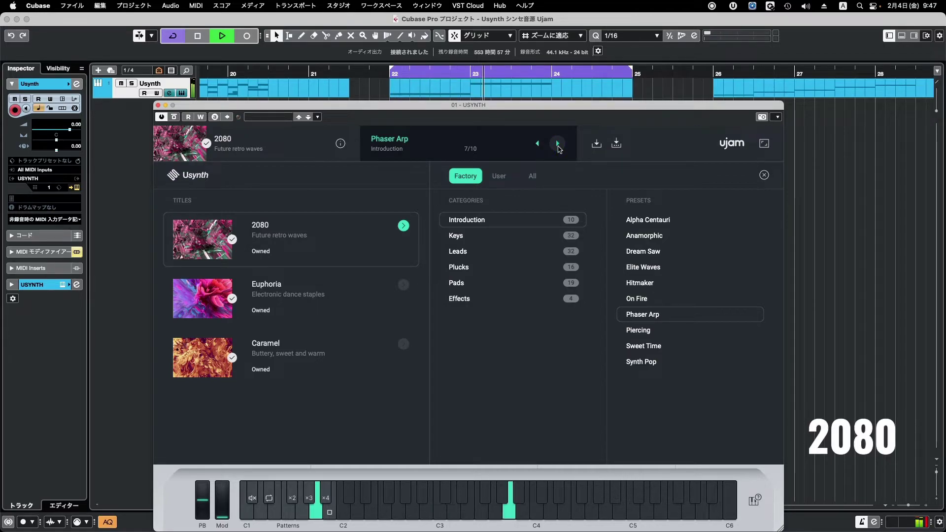
pyautogui.click(559, 144)
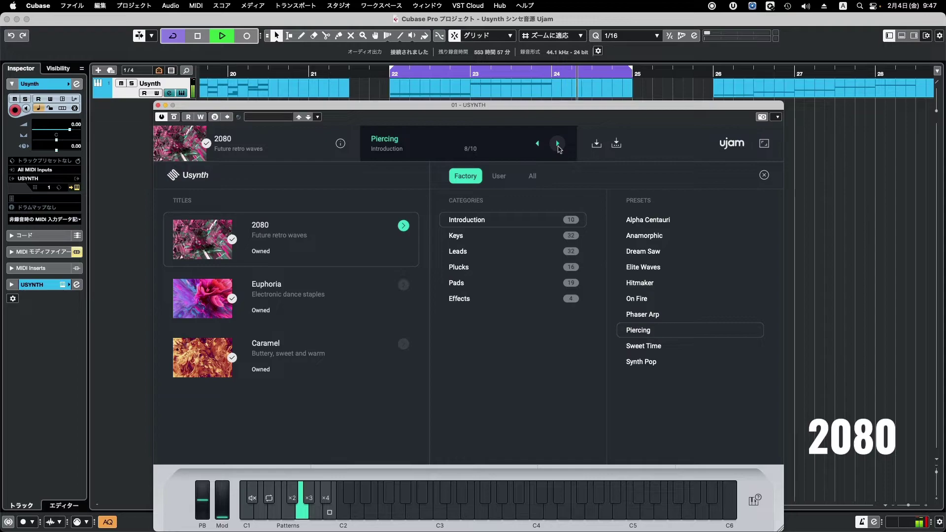
pyautogui.click(558, 144)
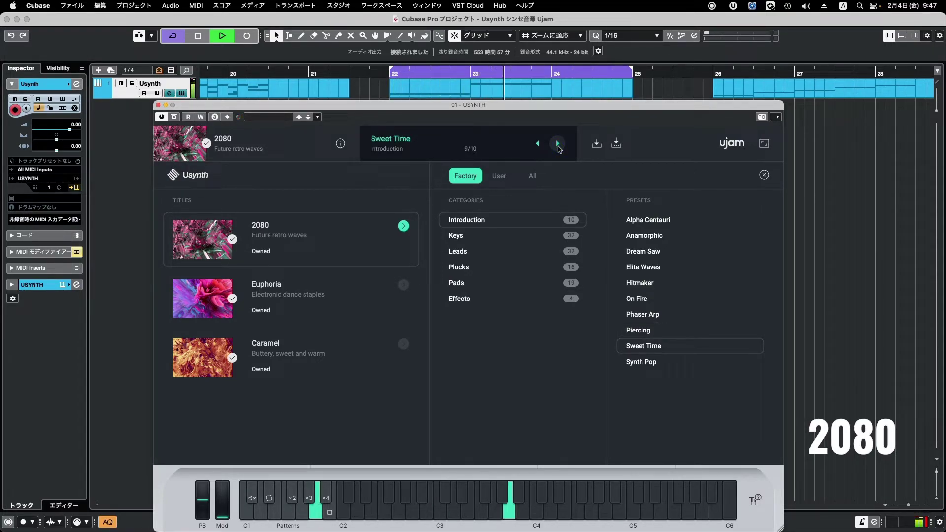
pyautogui.click(558, 146)
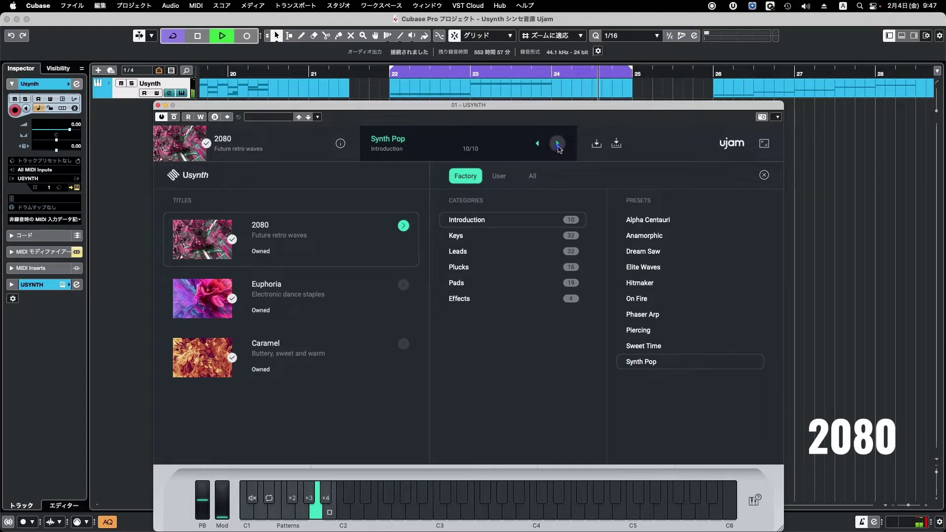
# - Move on to the Keys category of 2080 and audition its presets in order from Alpha Centauri to Double Fantasy
pyautogui.click(558, 144)
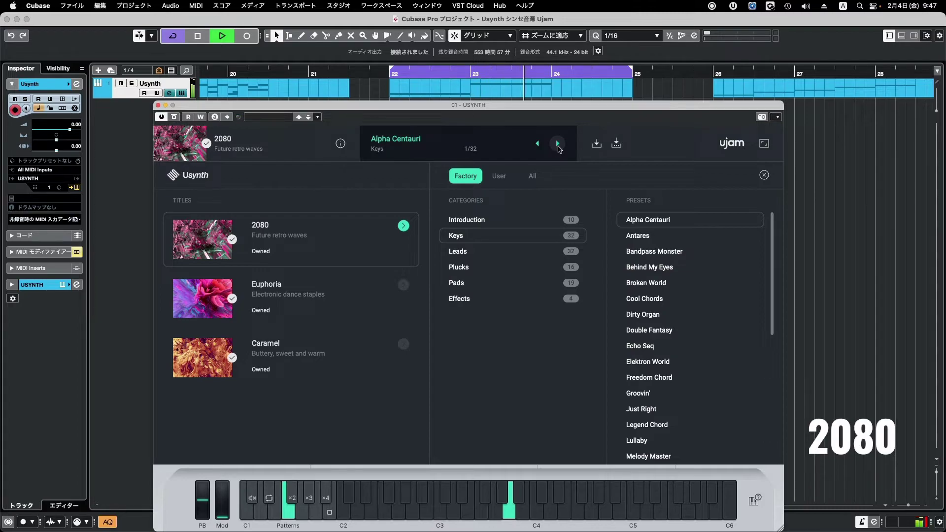
pyautogui.click(558, 144)
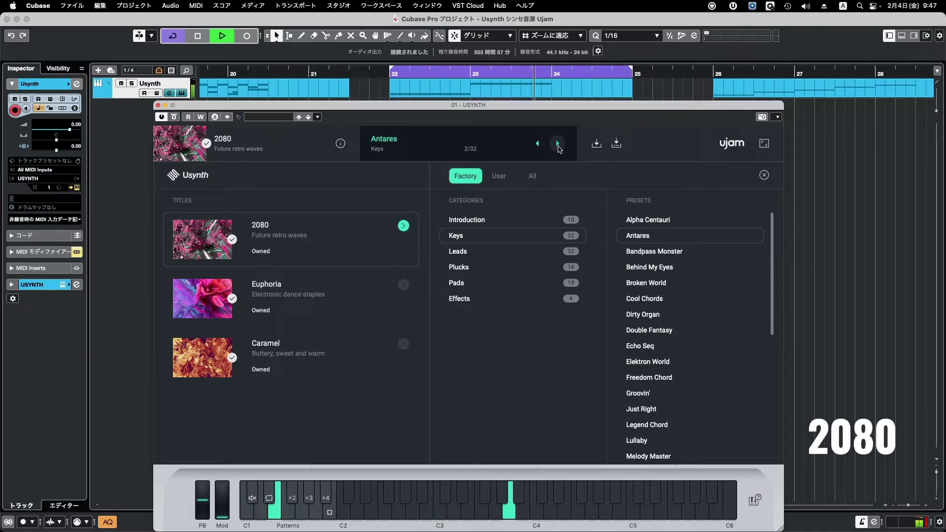
pyautogui.click(559, 146)
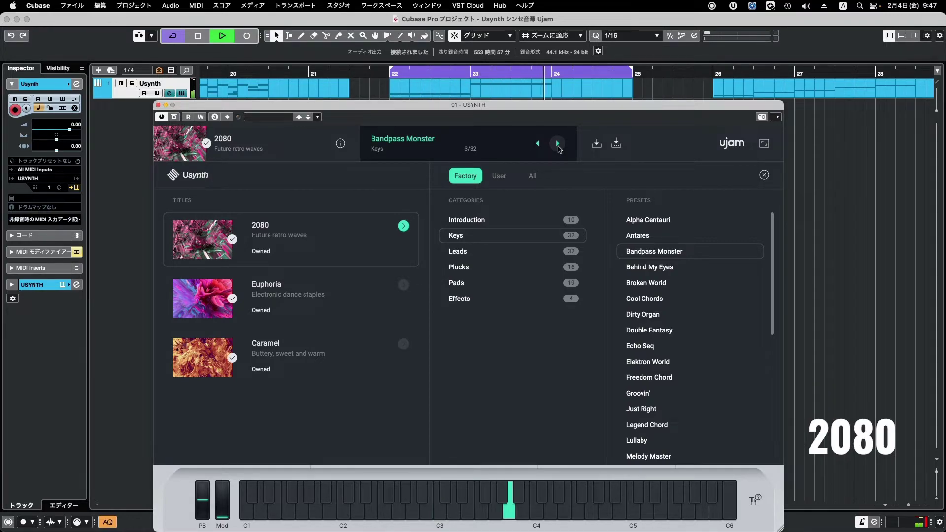
pyautogui.click(558, 144)
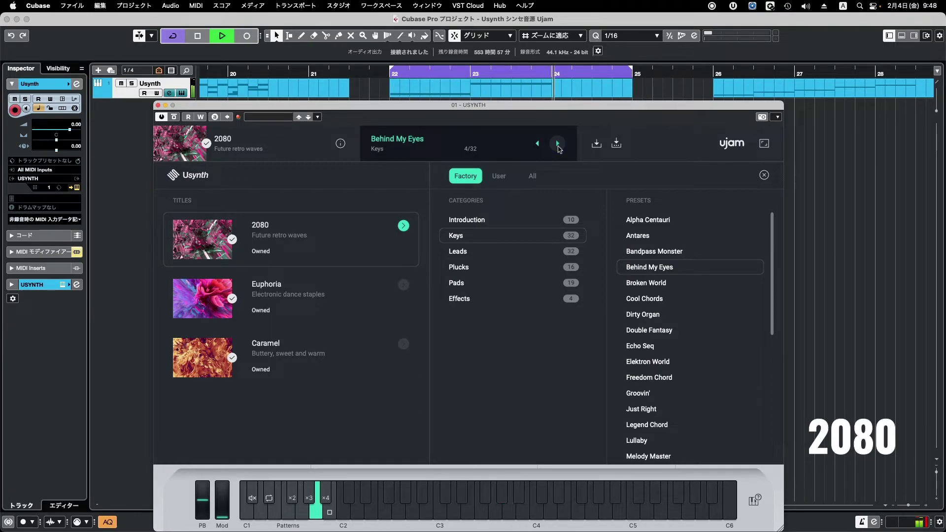
pyautogui.click(559, 144)
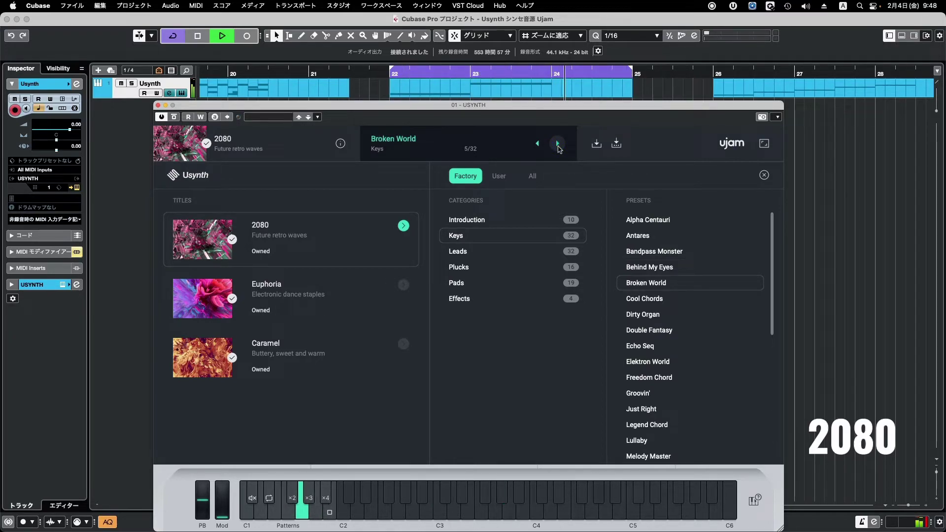
pyautogui.click(559, 148)
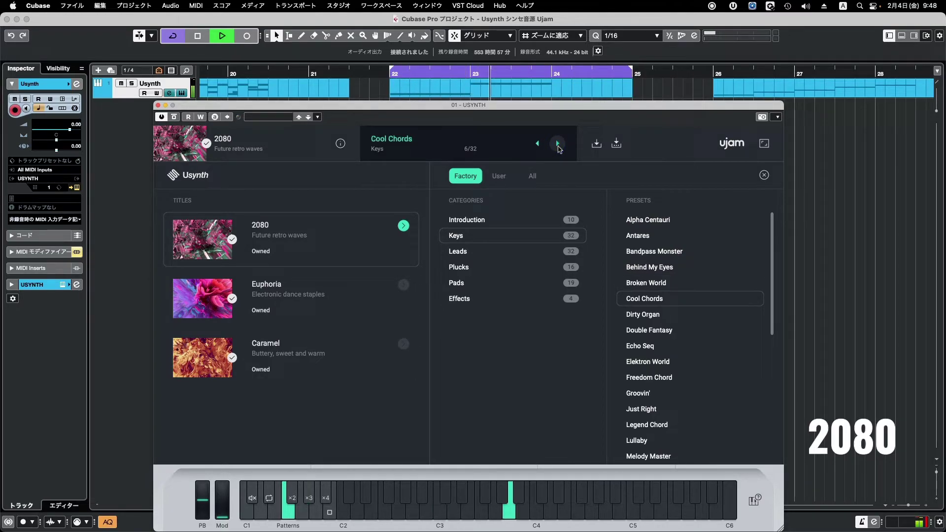
pyautogui.click(559, 148)
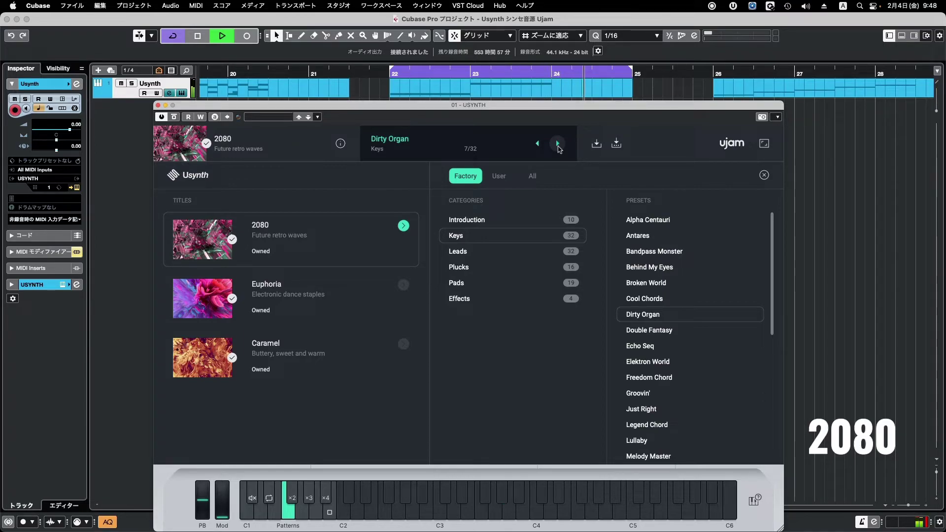
pyautogui.click(558, 144)
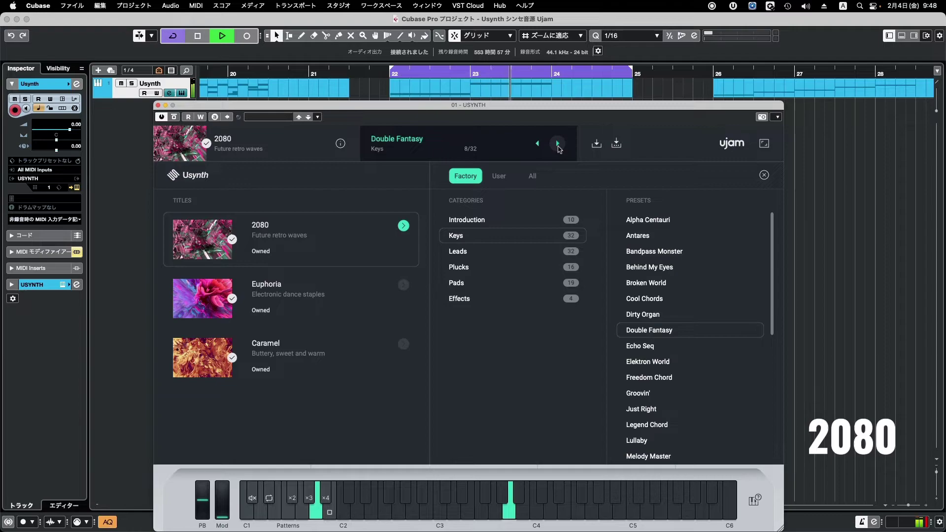
# - Continue auditioning the 2080 Keys presets in order from Echo Seq to Melody Master
pyautogui.click(558, 143)
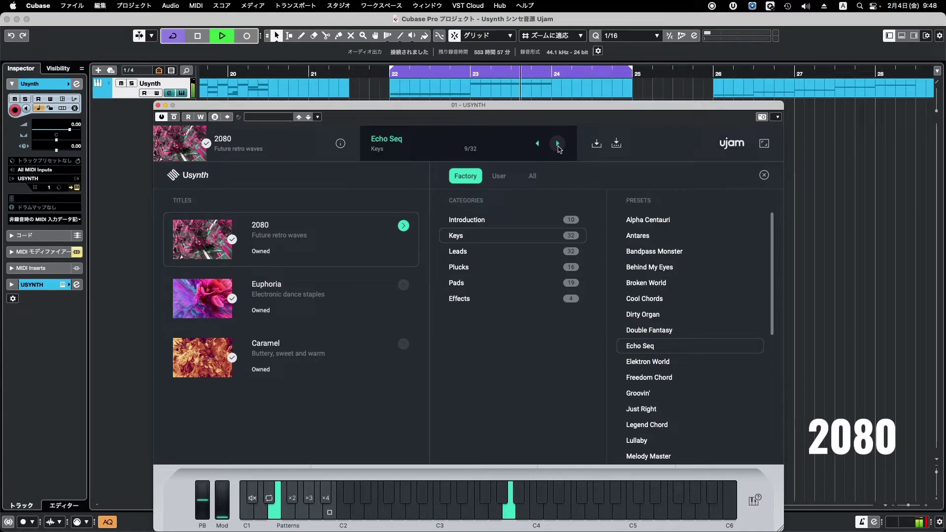
pyautogui.click(558, 144)
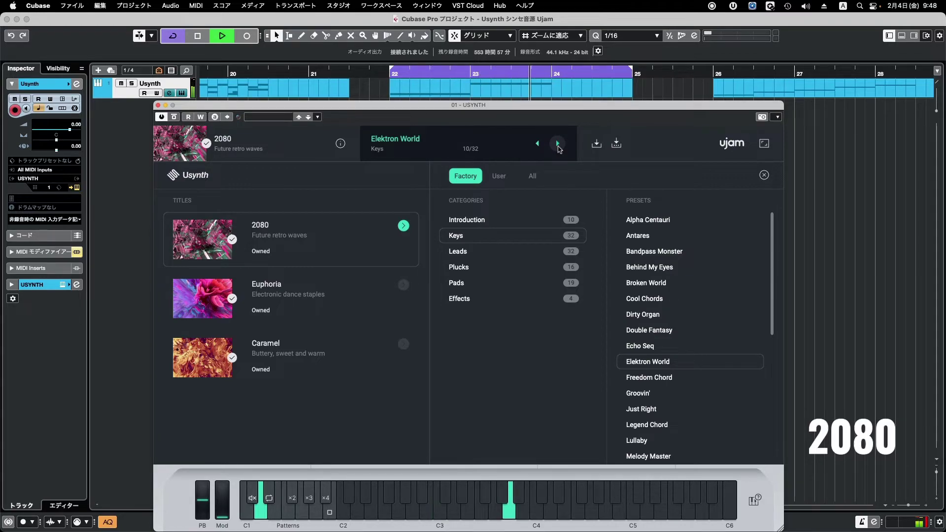
pyautogui.click(558, 143)
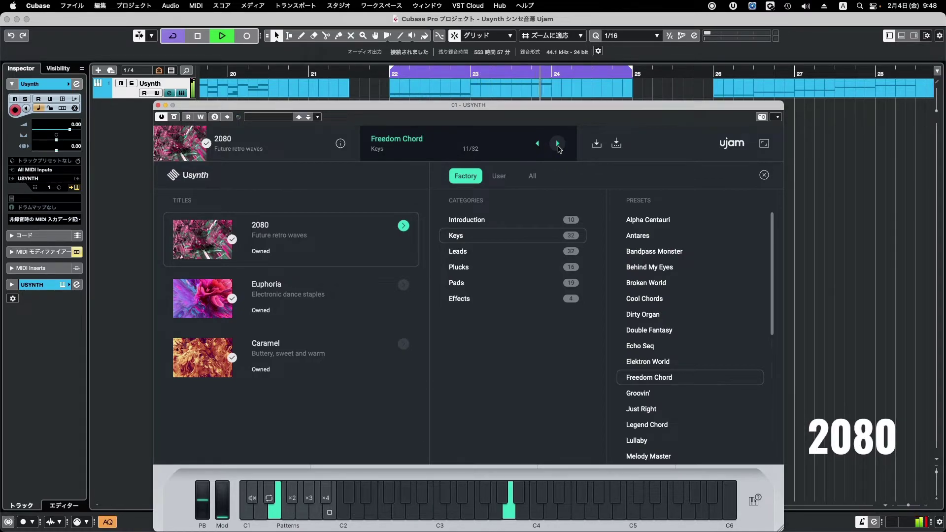
pyautogui.click(558, 144)
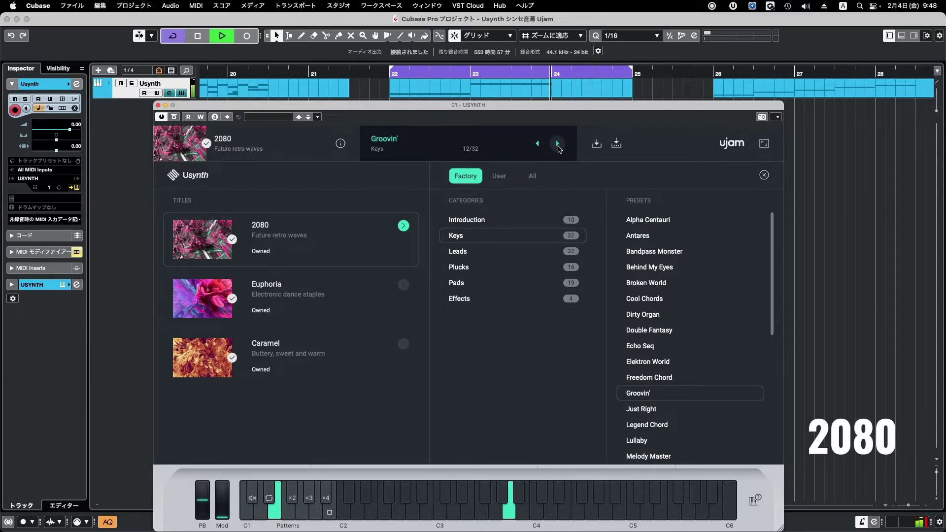
pyautogui.click(558, 144)
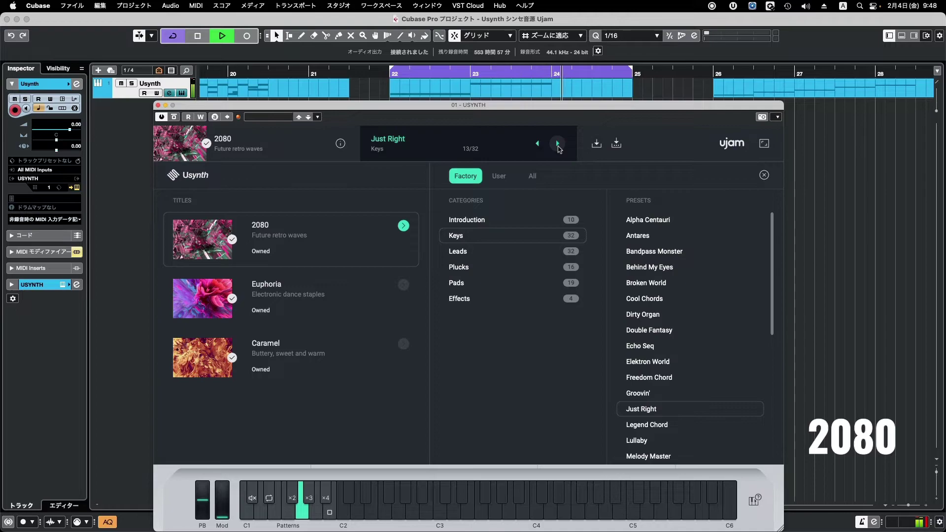
pyautogui.click(559, 146)
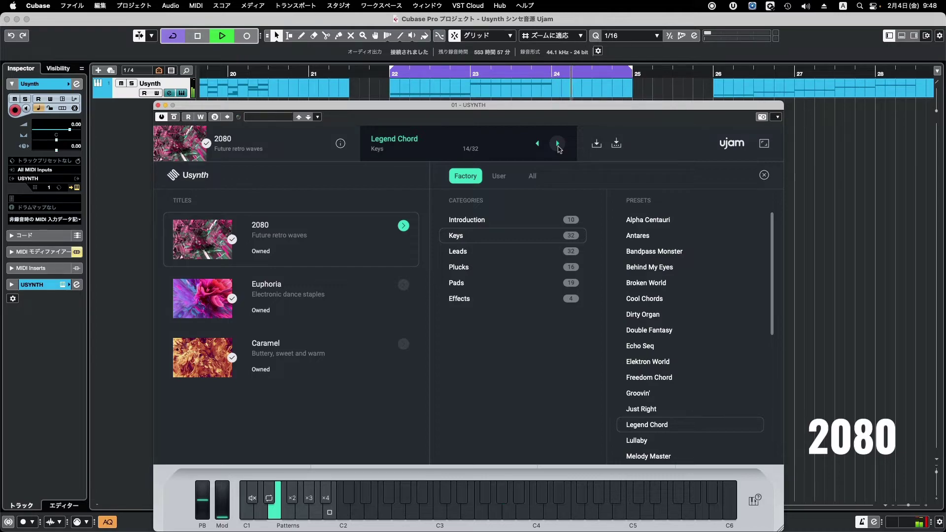
pyautogui.click(559, 144)
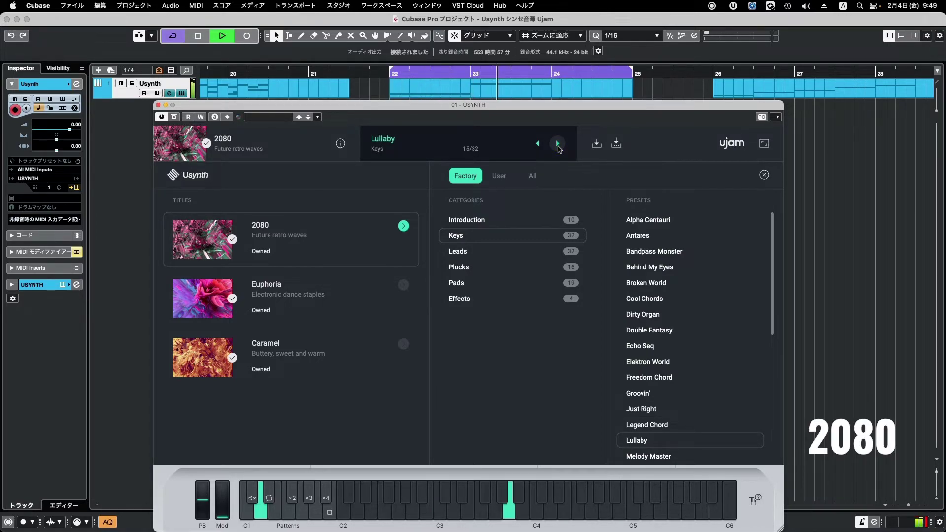
pyautogui.click(558, 145)
# - Audition the following 2080 Keys presets in order from Mortal Combat to Repeat Me
pyautogui.scroll(-5, 715, 383)
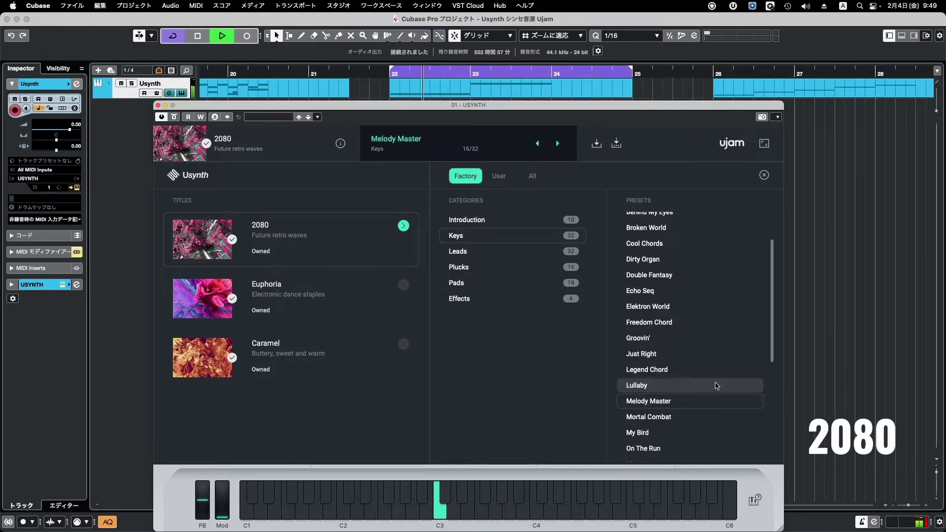
pyautogui.scroll(-2, 715, 383)
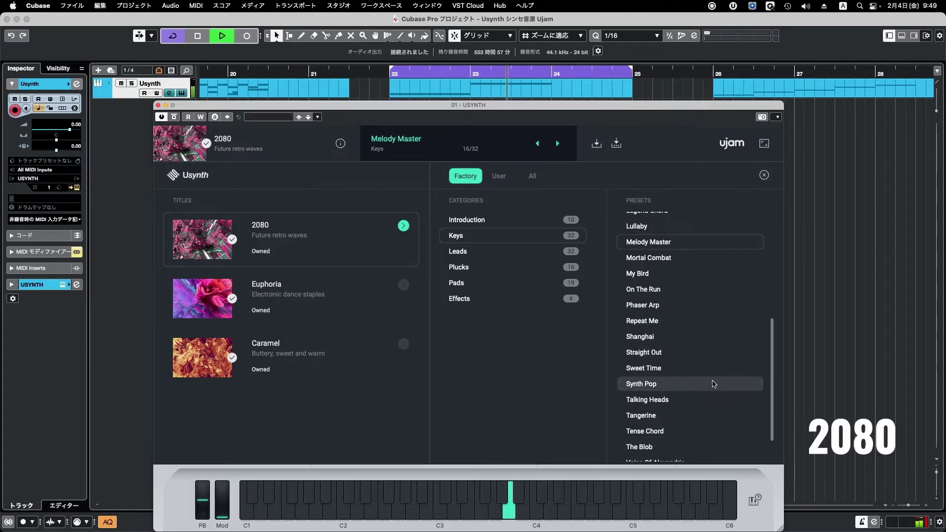
pyautogui.click(693, 260)
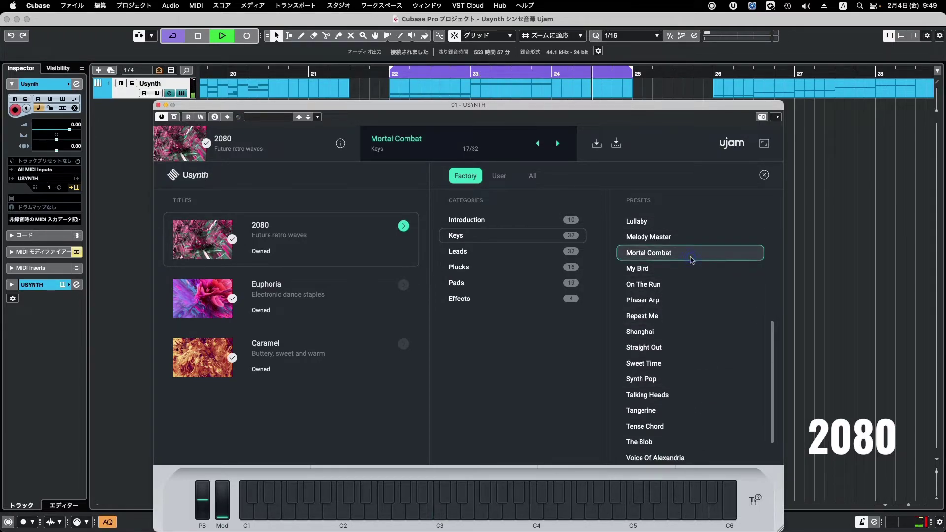
pyautogui.scroll(-2, 700, 312)
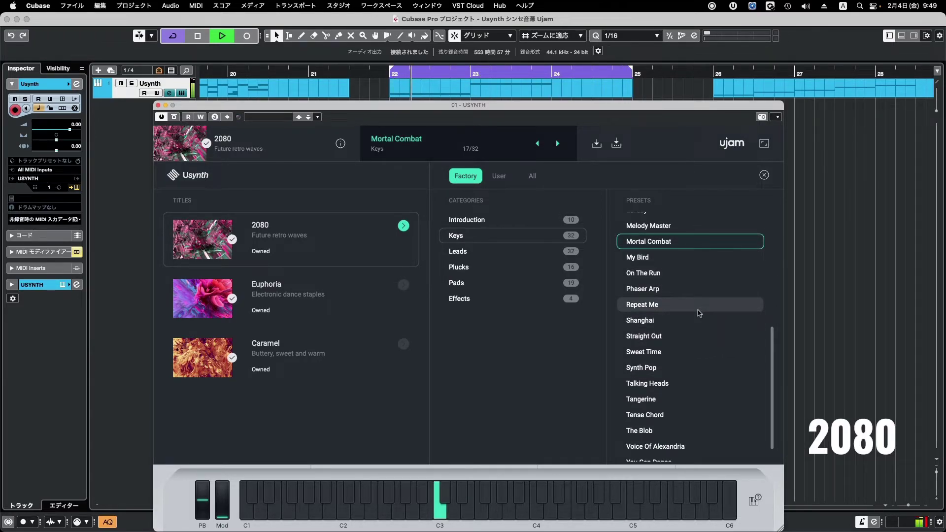
pyautogui.click(558, 144)
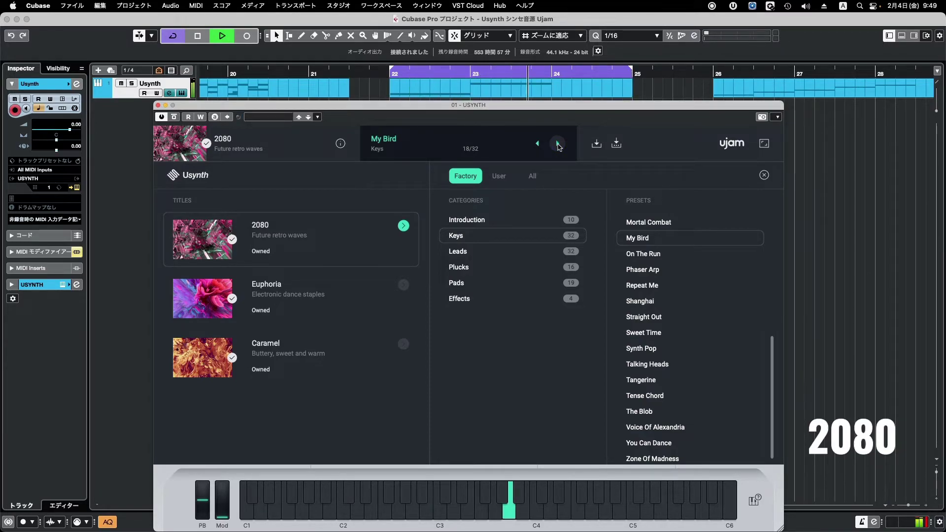
pyautogui.click(558, 144)
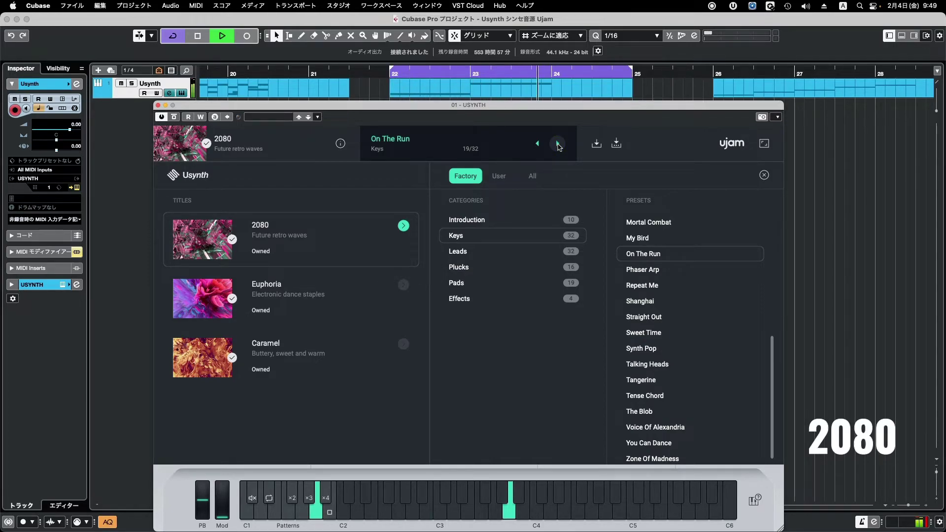
pyautogui.click(559, 145)
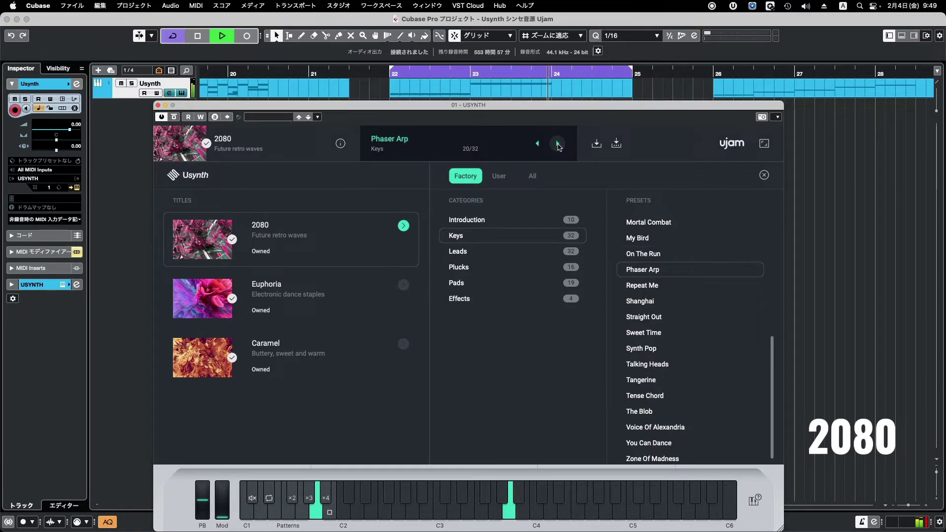
pyautogui.click(559, 144)
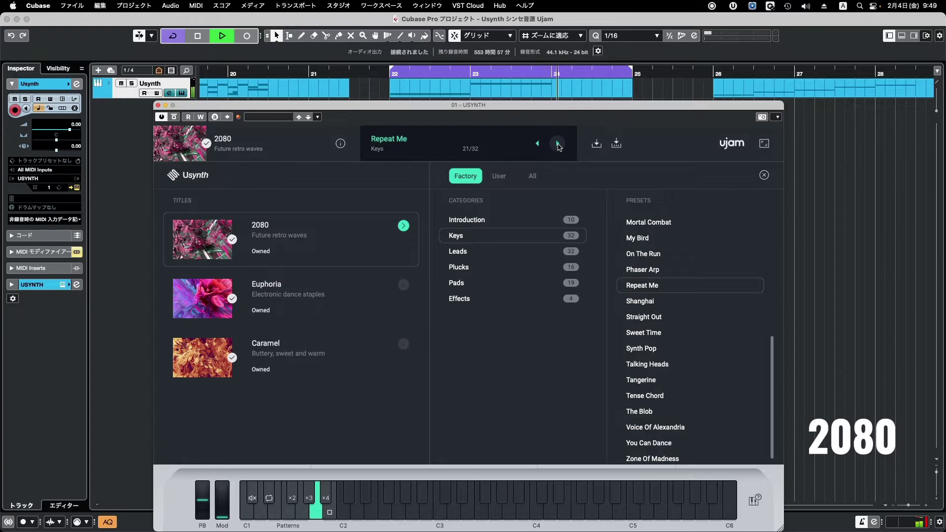
# - Continue auditioning the 2080 Keys presets in order from Shanghai to Tense Chord
pyautogui.click(558, 144)
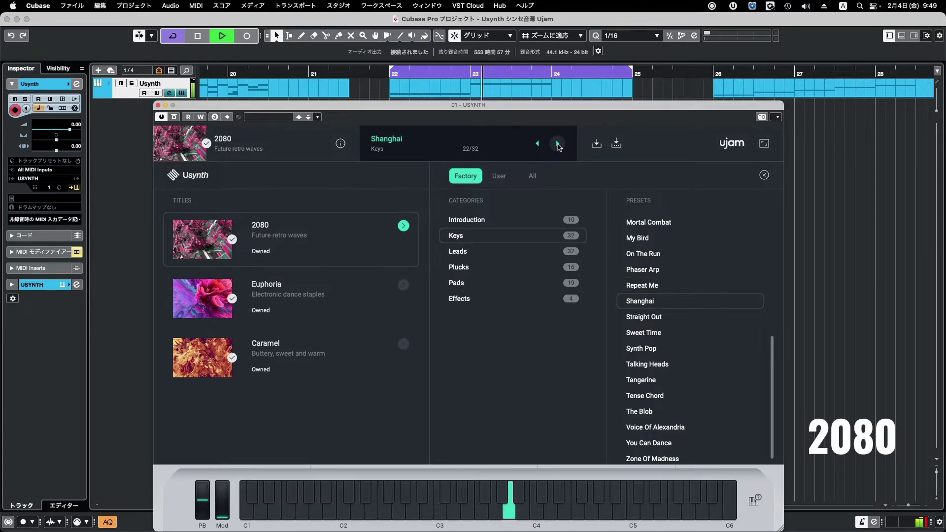
pyautogui.click(557, 143)
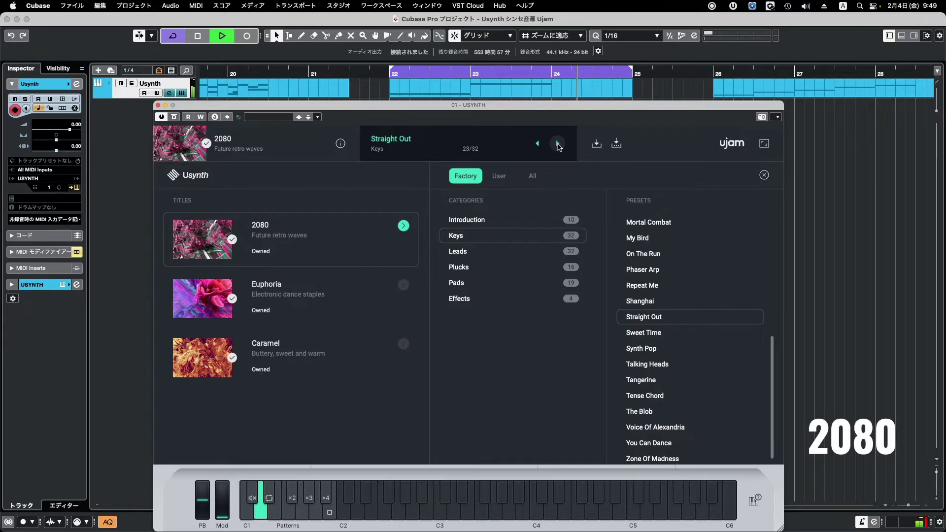
pyautogui.click(558, 144)
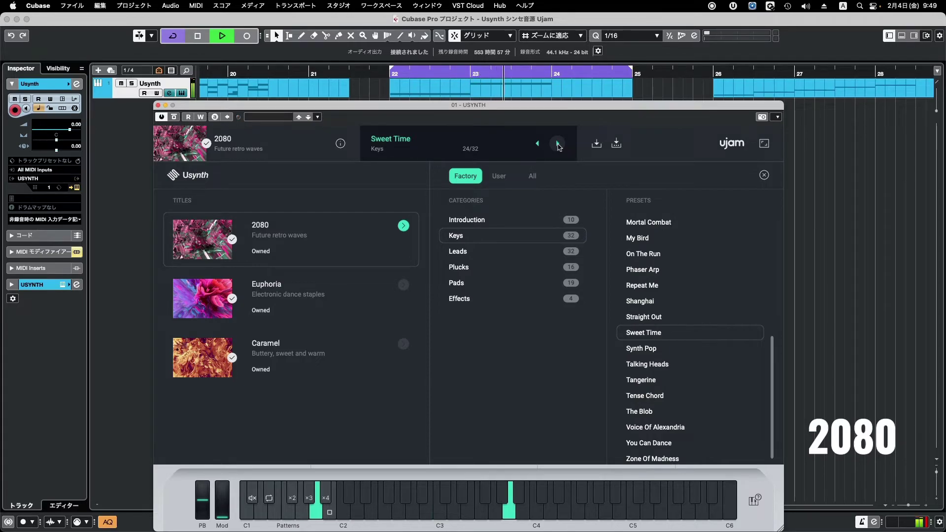
pyautogui.click(558, 144)
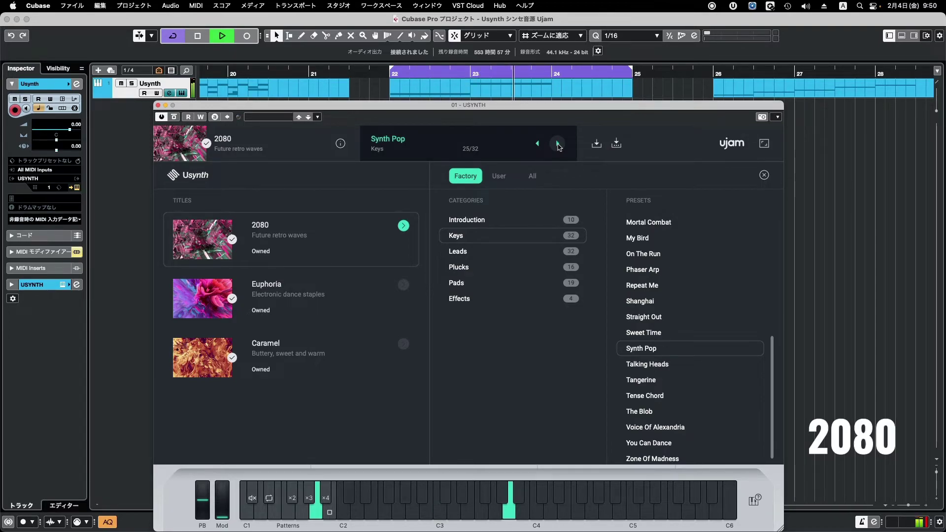
pyautogui.click(558, 144)
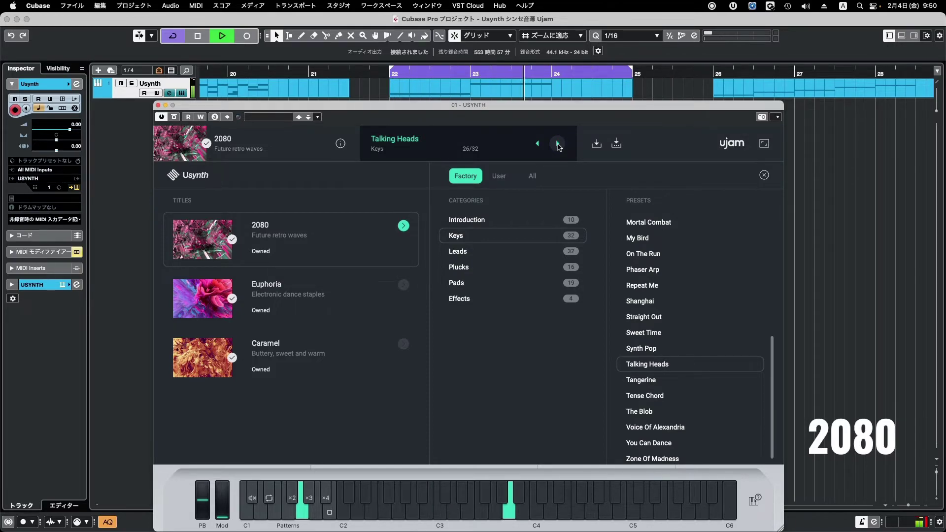
pyautogui.click(559, 144)
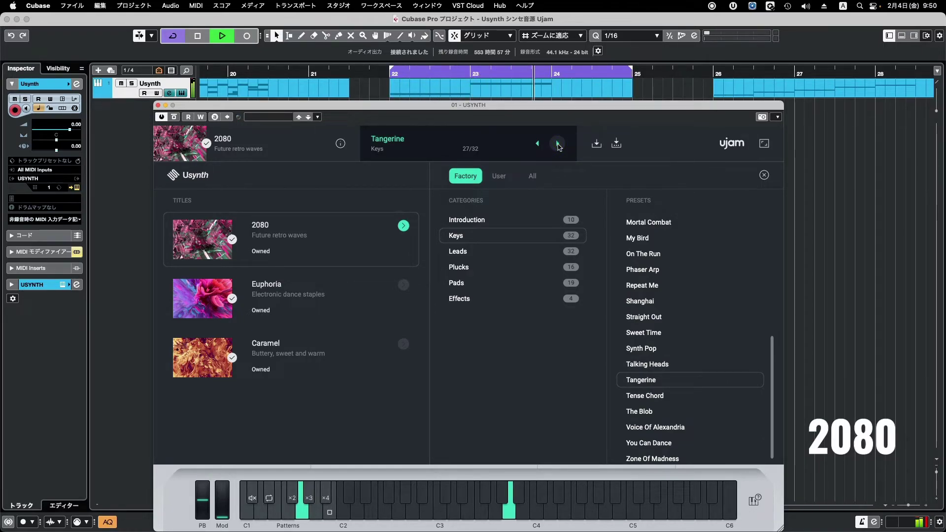
pyautogui.click(559, 144)
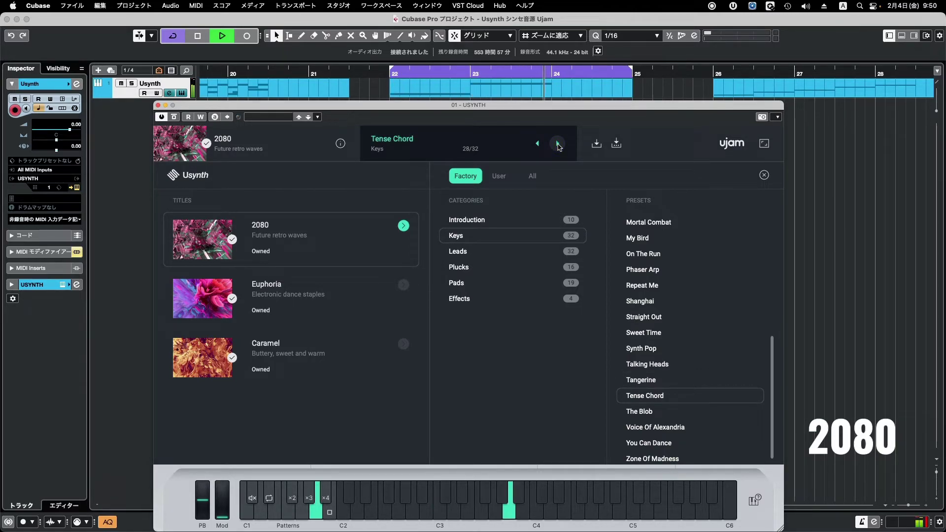
# - Audition the remaining 2080 Keys presets in order from The Blob to Zone Of Madness
pyautogui.click(559, 144)
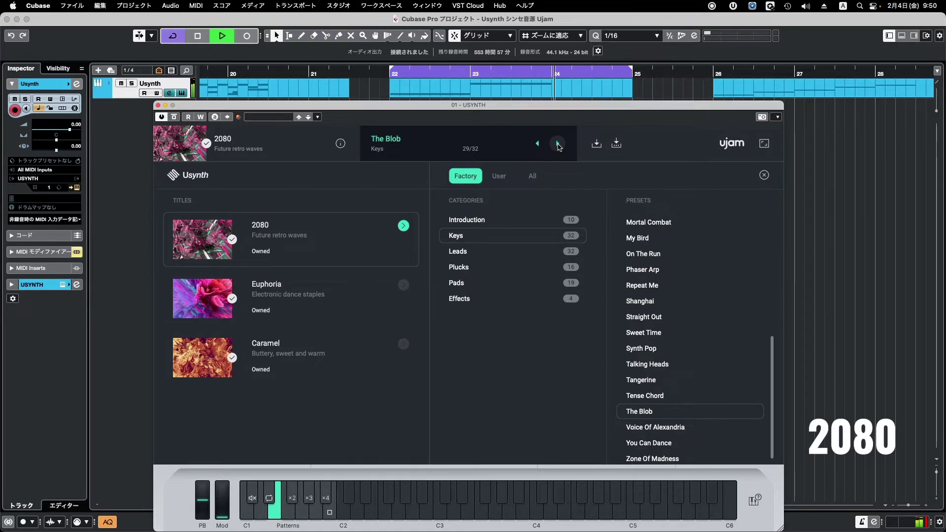
pyautogui.click(558, 144)
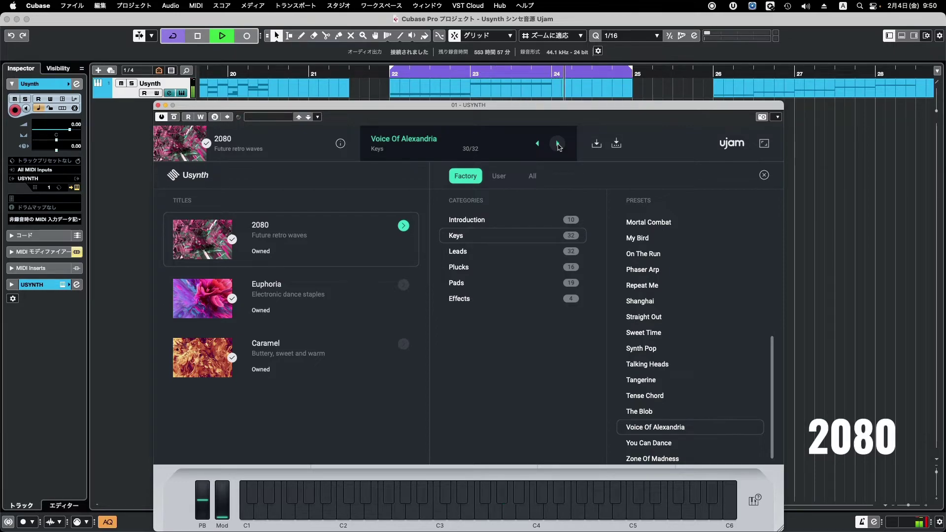
pyautogui.click(559, 144)
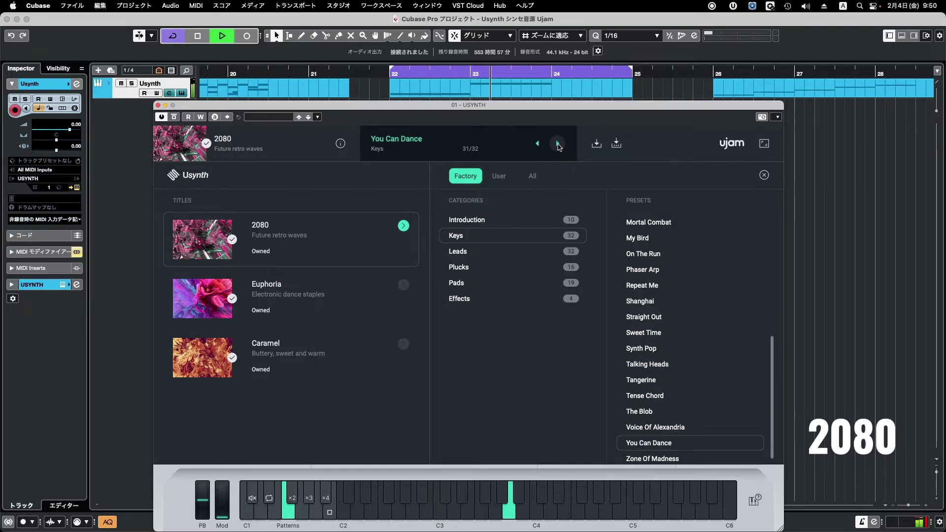
pyautogui.click(559, 144)
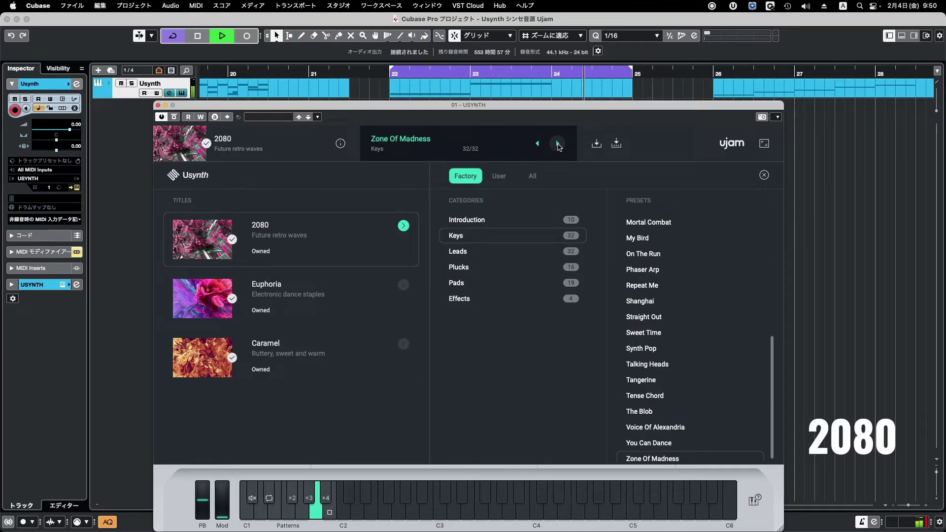
# - Move on to the Leads category of 2080 and audition its presets in order from Anamorphic to Electro Scramble
pyautogui.click(558, 144)
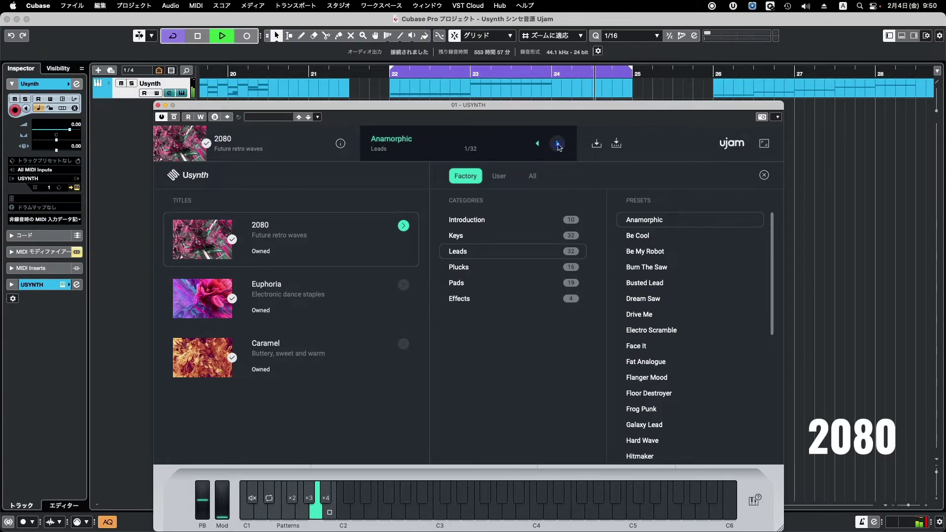
pyautogui.click(558, 145)
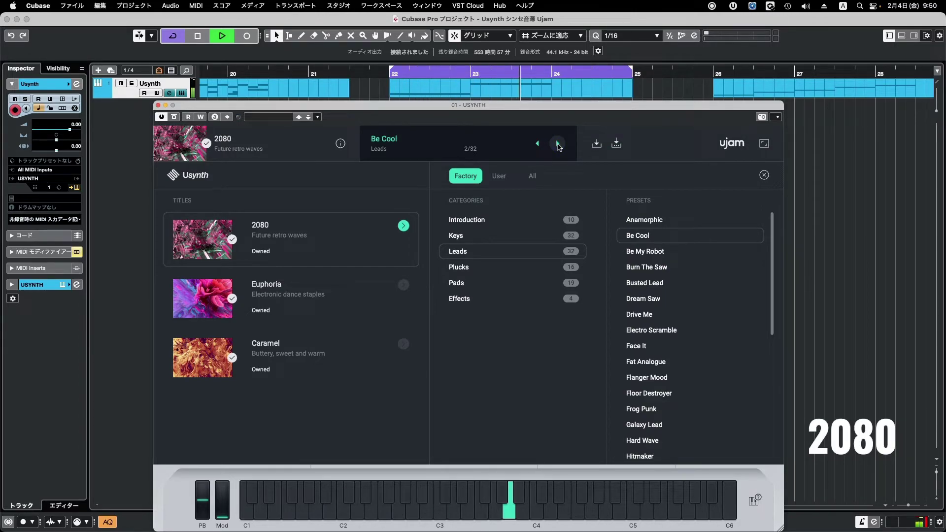
pyautogui.click(558, 145)
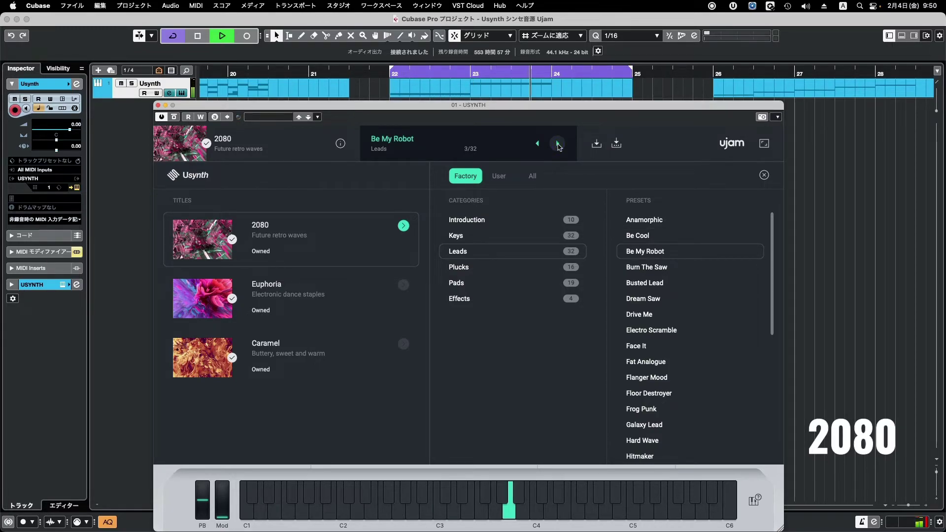
pyautogui.click(559, 143)
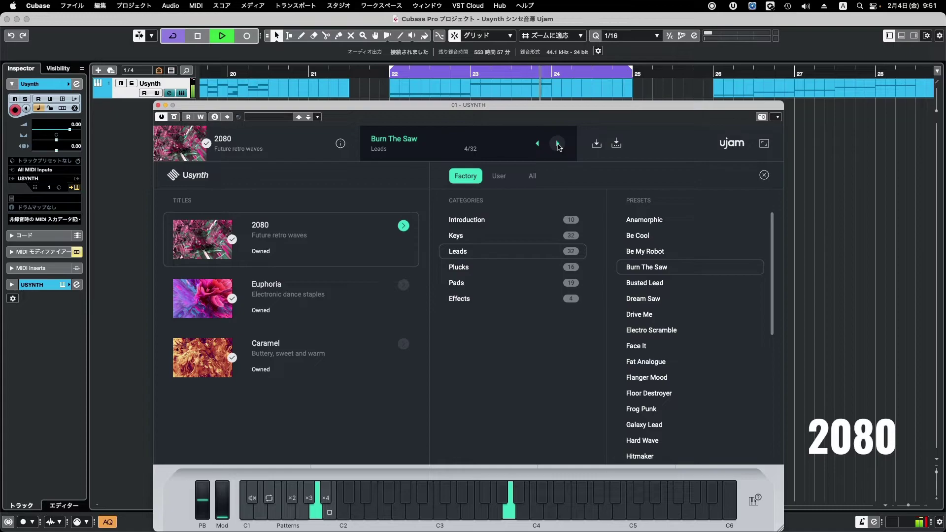
pyautogui.click(558, 144)
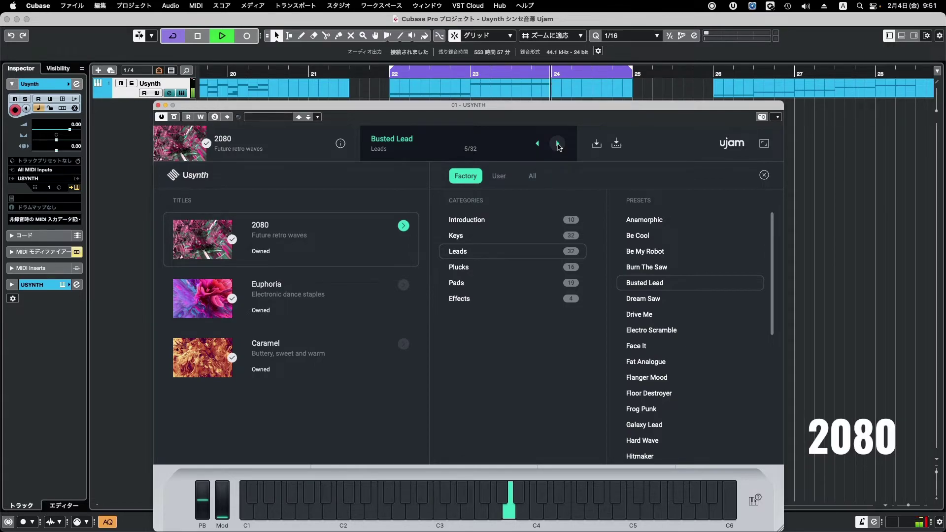
pyautogui.click(558, 144)
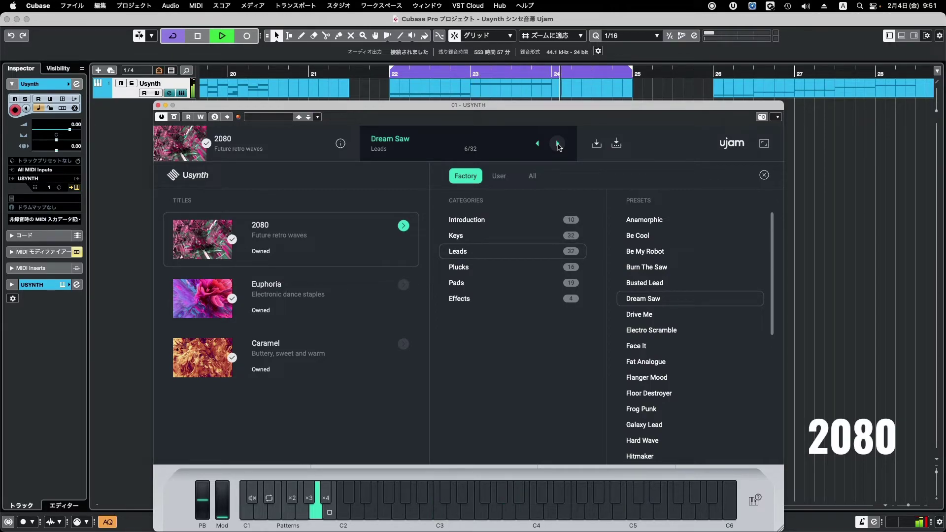
pyautogui.click(558, 144)
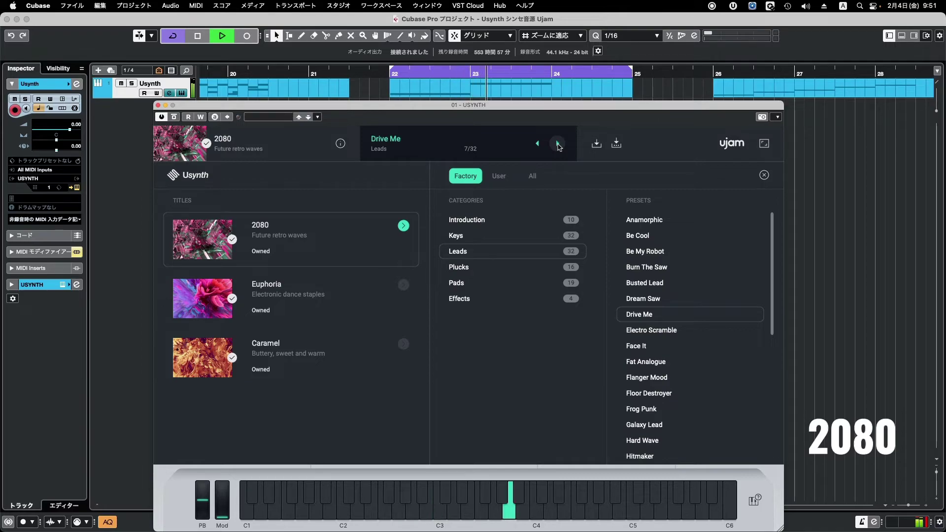
pyautogui.click(558, 144)
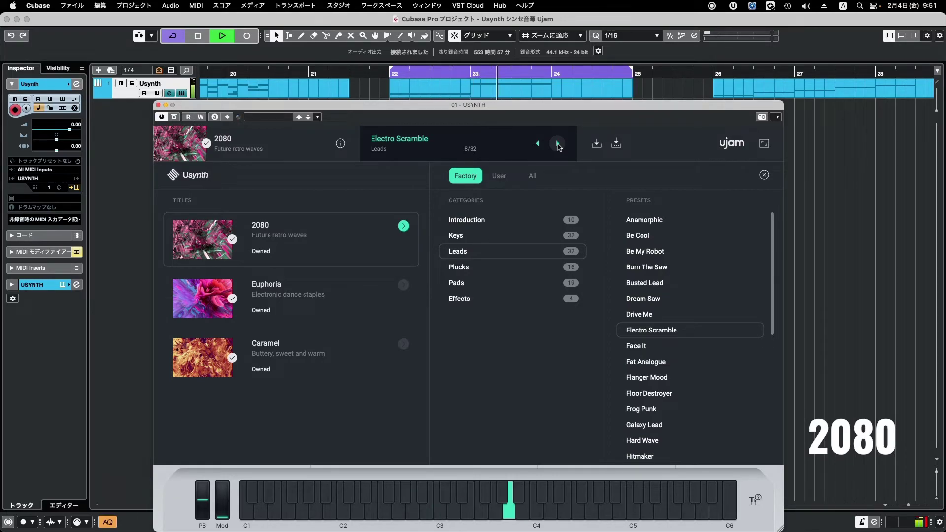
# - Continue auditioning the 2080 Leads presets in order from Face It to Hitmaker
pyautogui.click(557, 144)
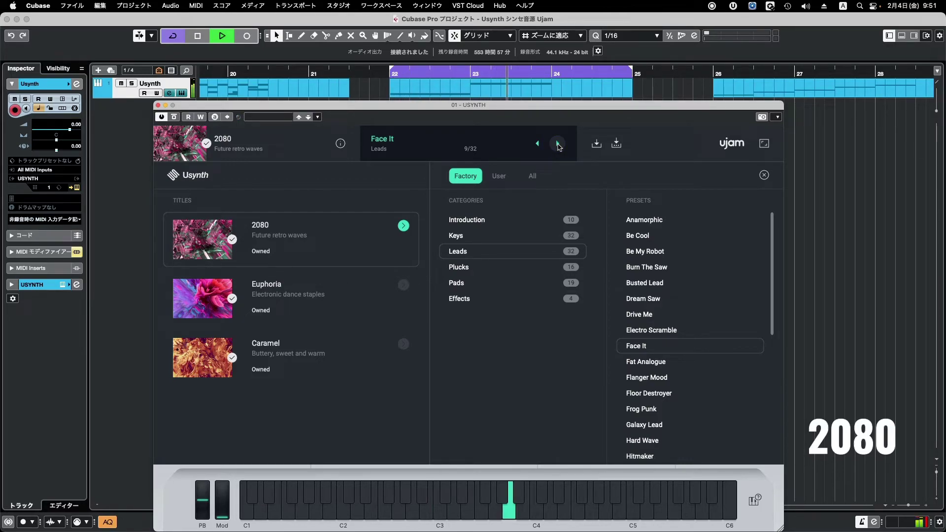
pyautogui.click(557, 144)
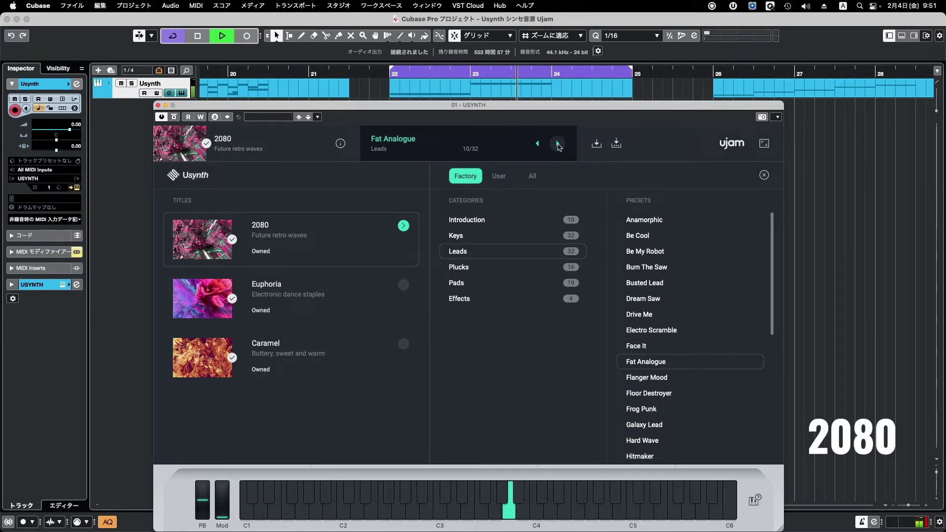
pyautogui.click(558, 144)
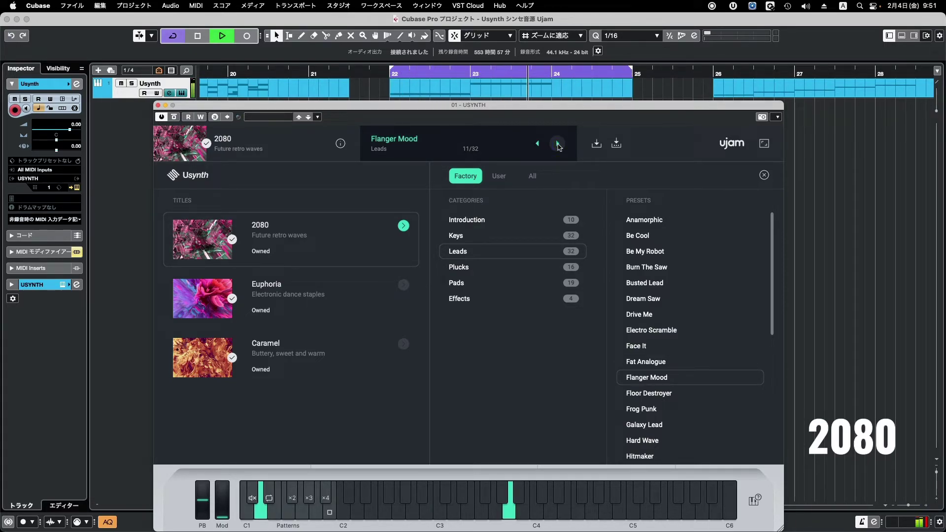
pyautogui.click(558, 144)
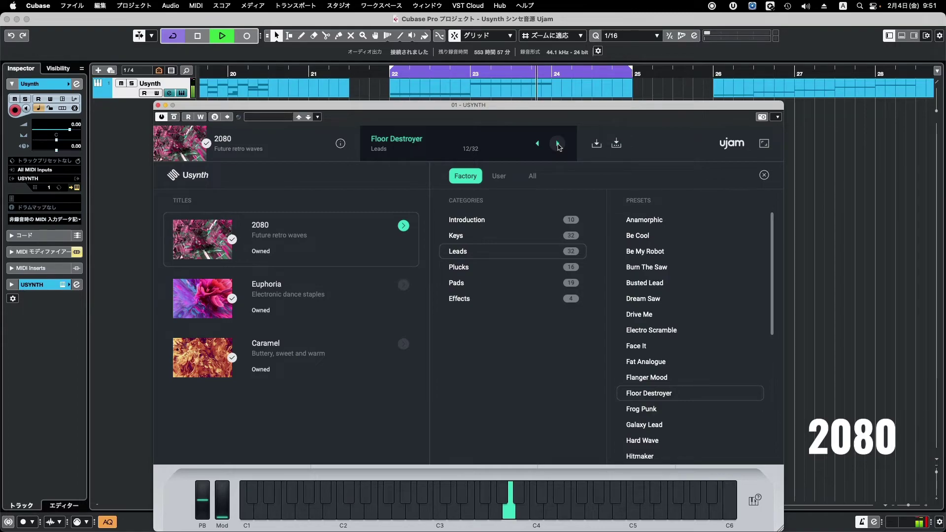
pyautogui.click(558, 144)
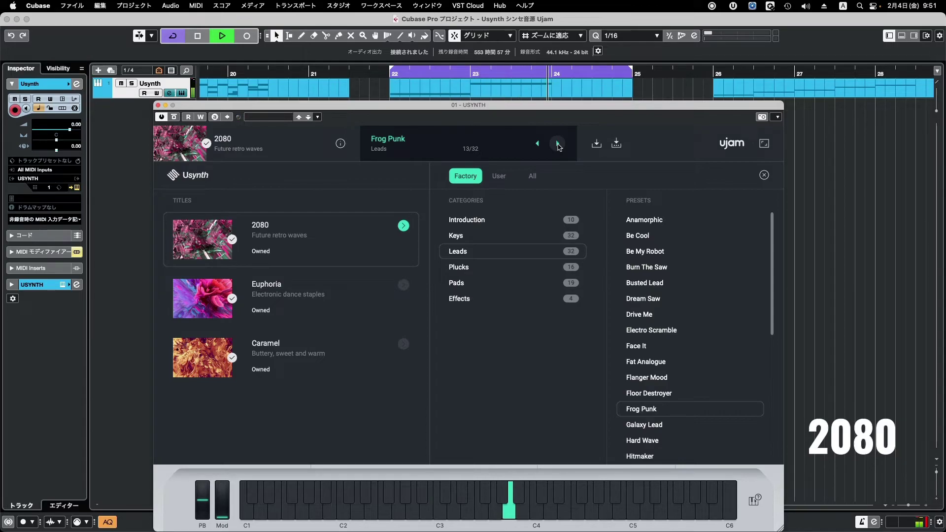
pyautogui.click(557, 144)
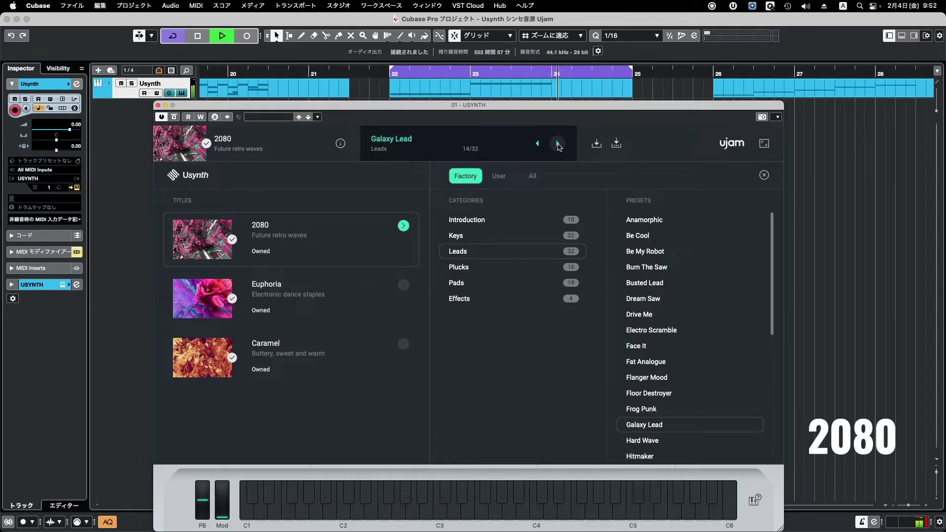
pyautogui.click(558, 144)
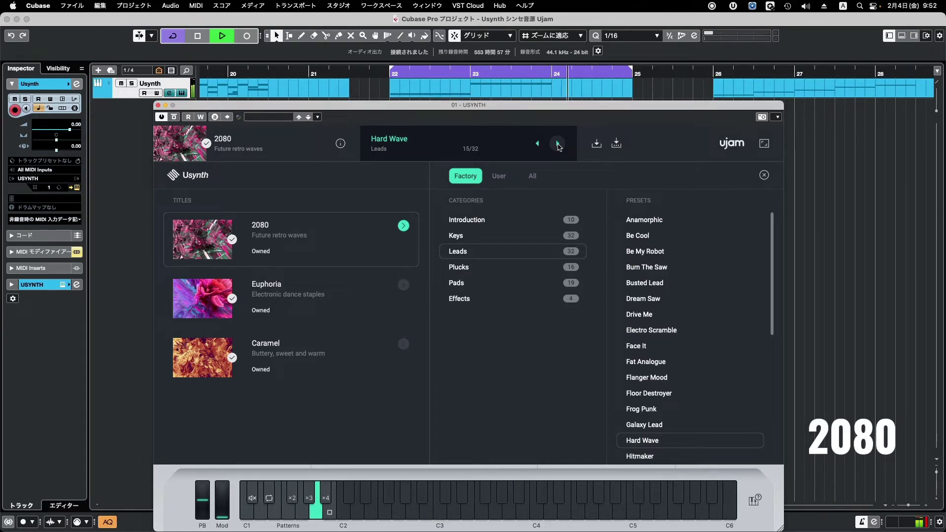
pyautogui.click(558, 144)
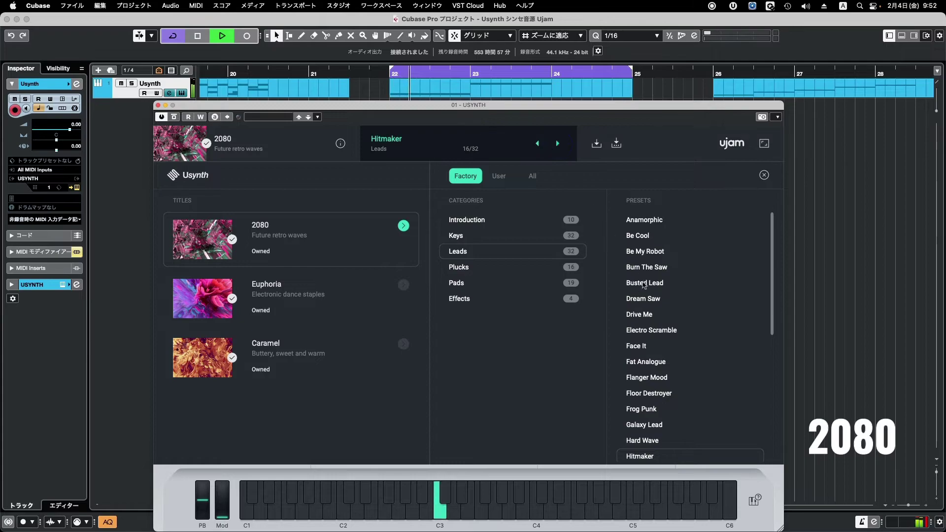
# - Audition the following 2080 Leads presets in order from House Trax to Lo-Fi Planet
pyautogui.scroll(-5, 737, 365)
pyautogui.scroll(-1, 737, 366)
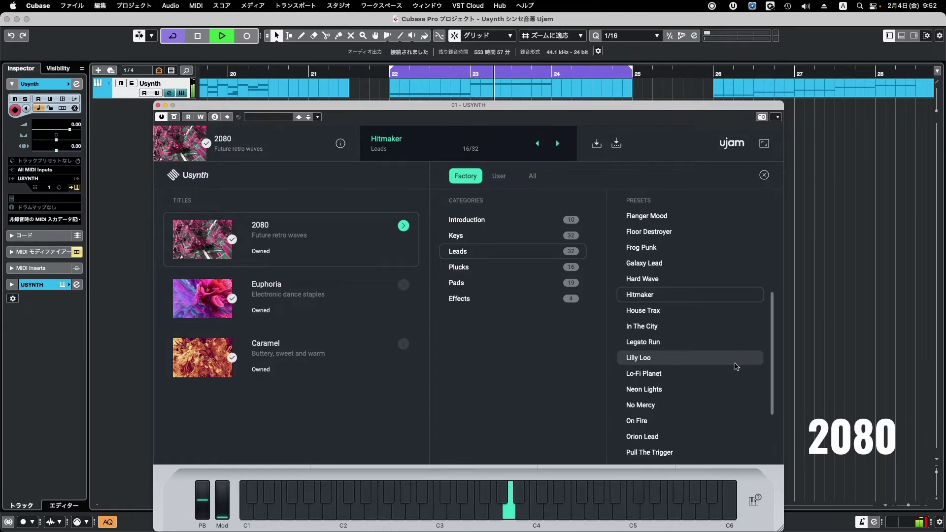
pyautogui.scroll(-1, 737, 366)
pyautogui.click(557, 143)
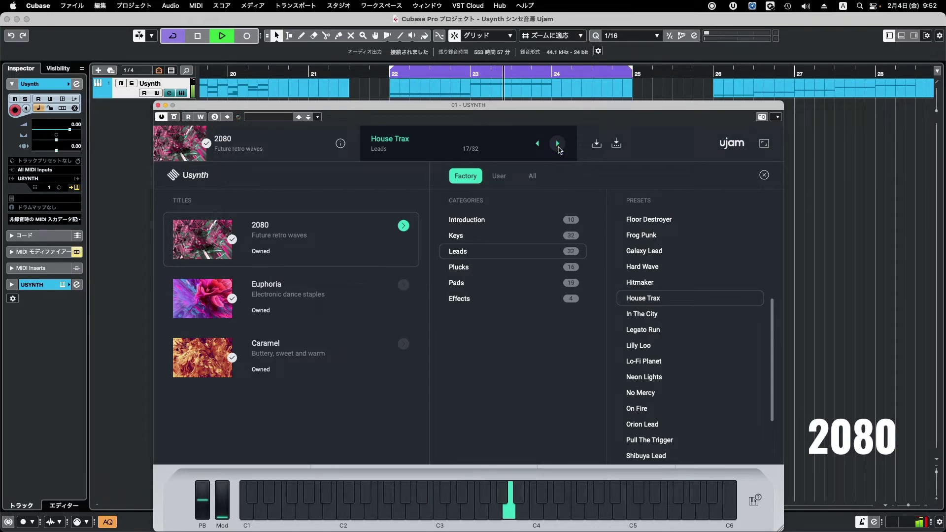
pyautogui.click(559, 145)
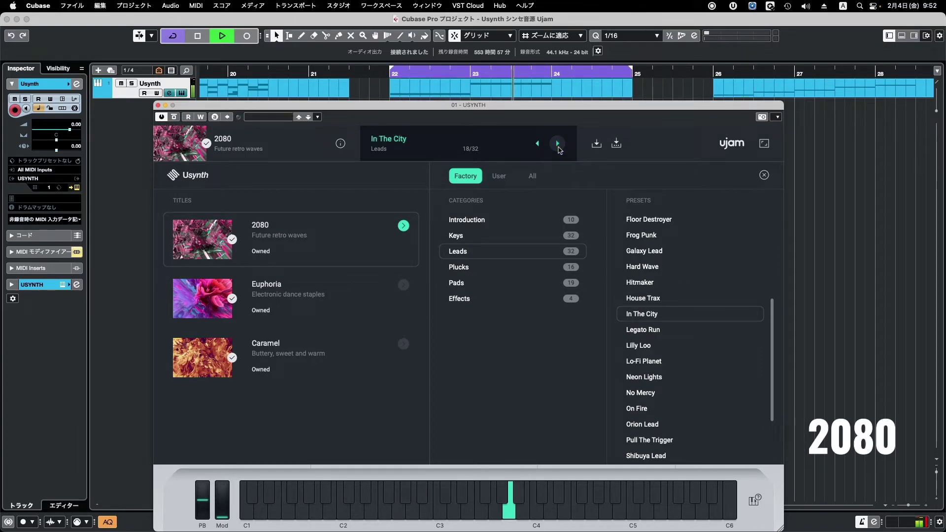
pyautogui.click(557, 143)
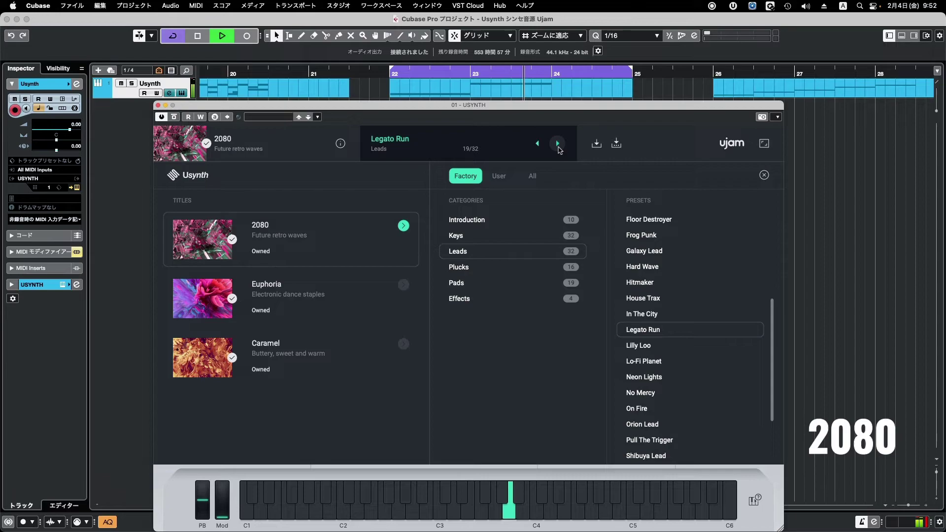
pyautogui.click(558, 143)
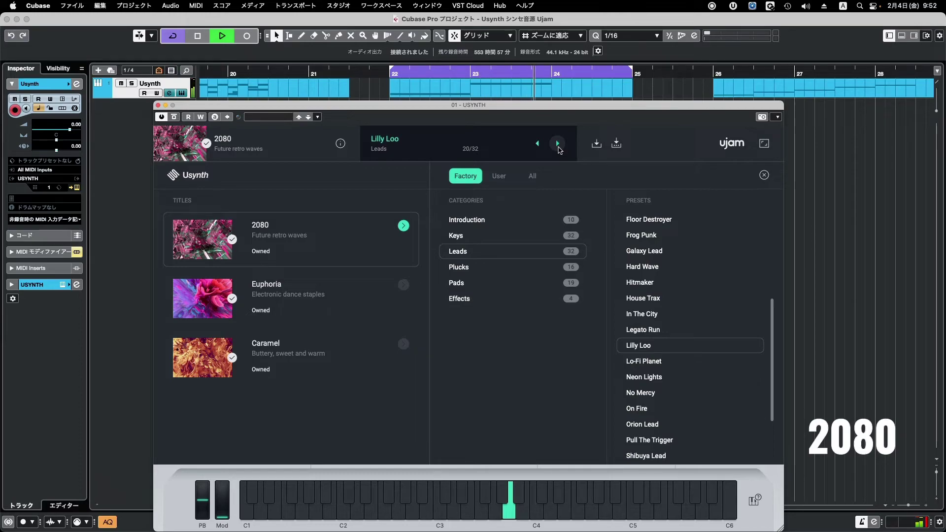
pyautogui.click(558, 144)
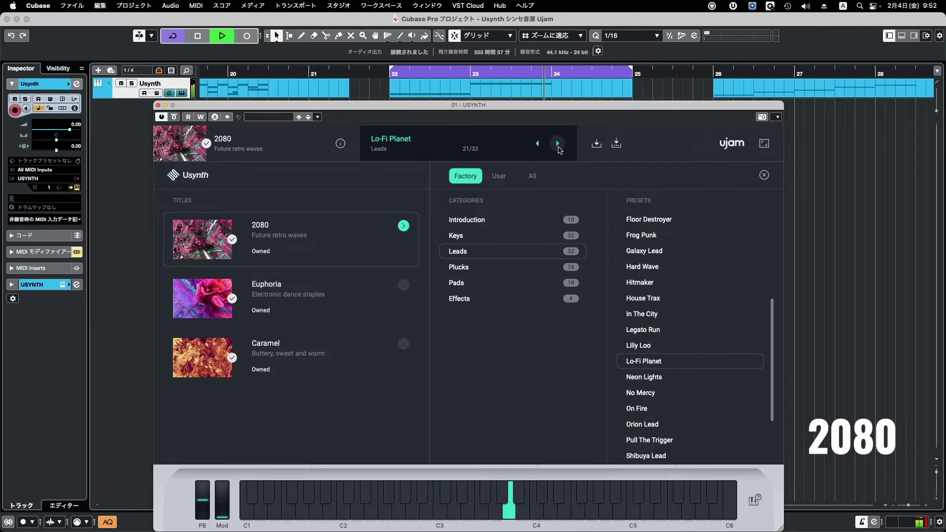
# - Continue auditioning the 2080 Leads presets in order from Neon Lights to Pull The Trigger
pyautogui.click(559, 144)
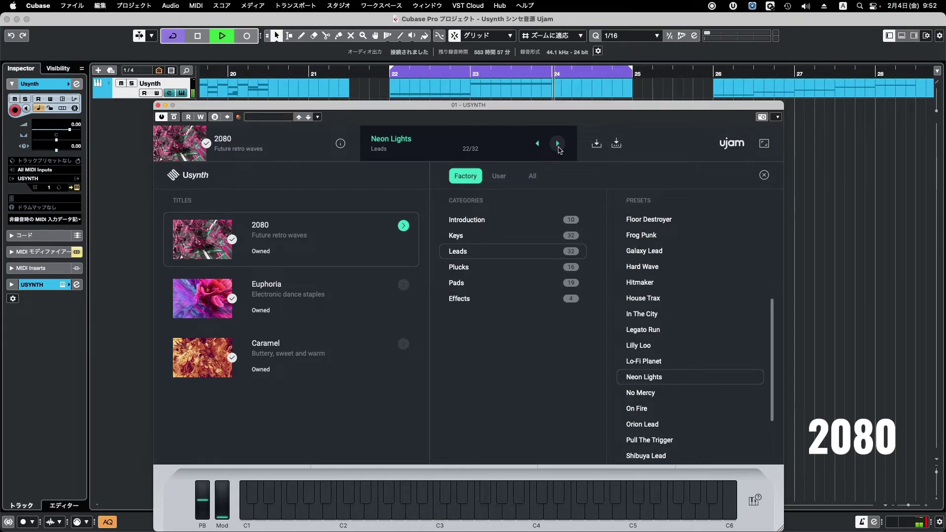
pyautogui.click(559, 148)
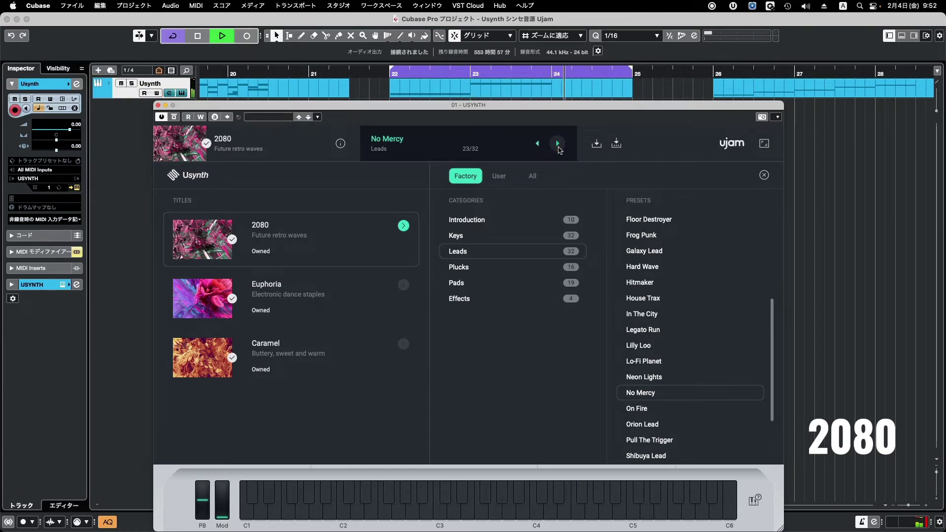
pyautogui.click(558, 148)
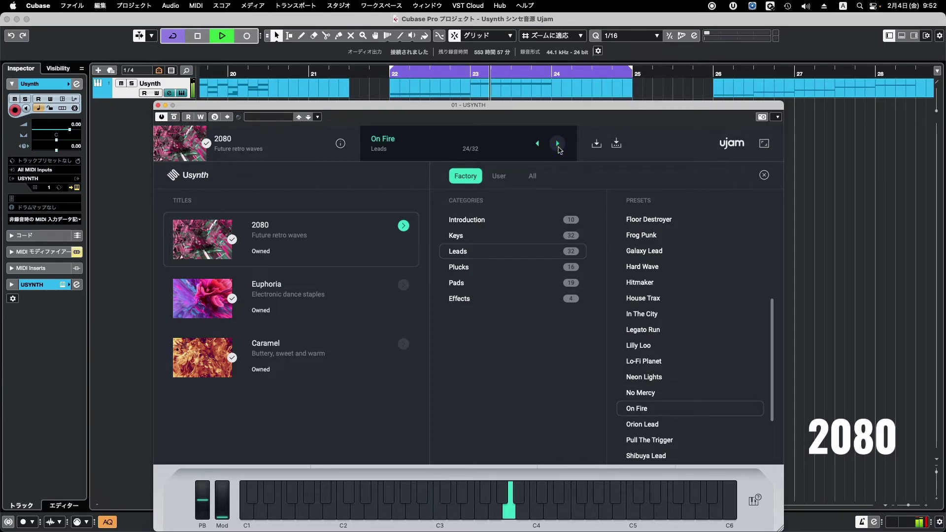
pyautogui.click(558, 146)
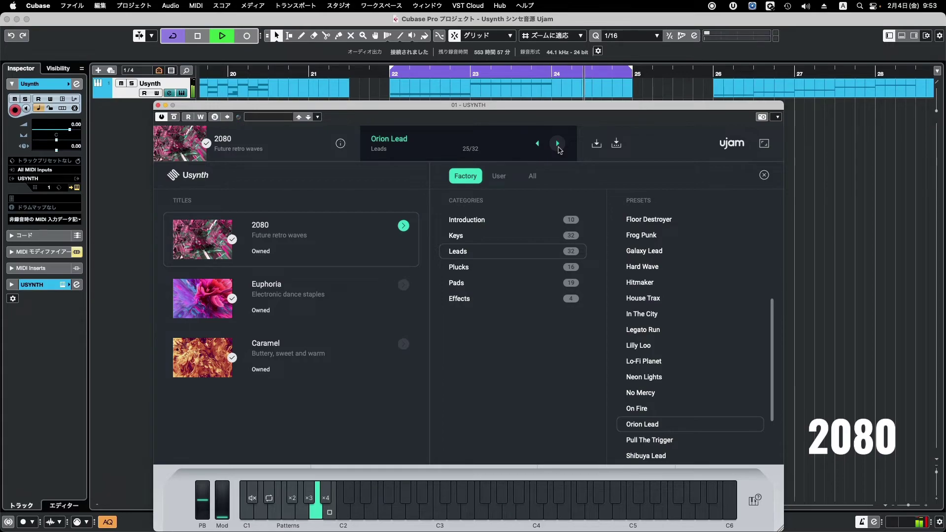
pyautogui.click(559, 148)
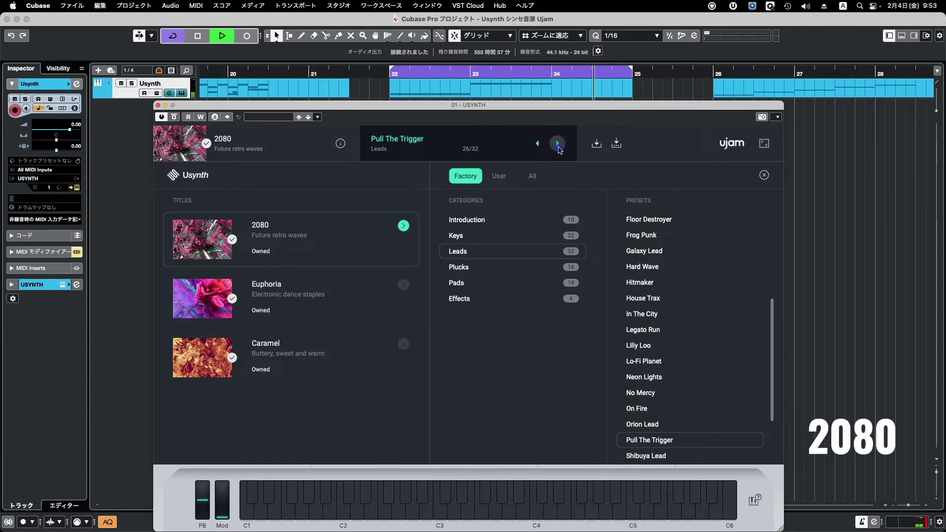
# - Audition the next 2080 Leads presets in order from Shibuya Lead to Tronic Lead
pyautogui.click(559, 148)
pyautogui.scroll(-3, 719, 333)
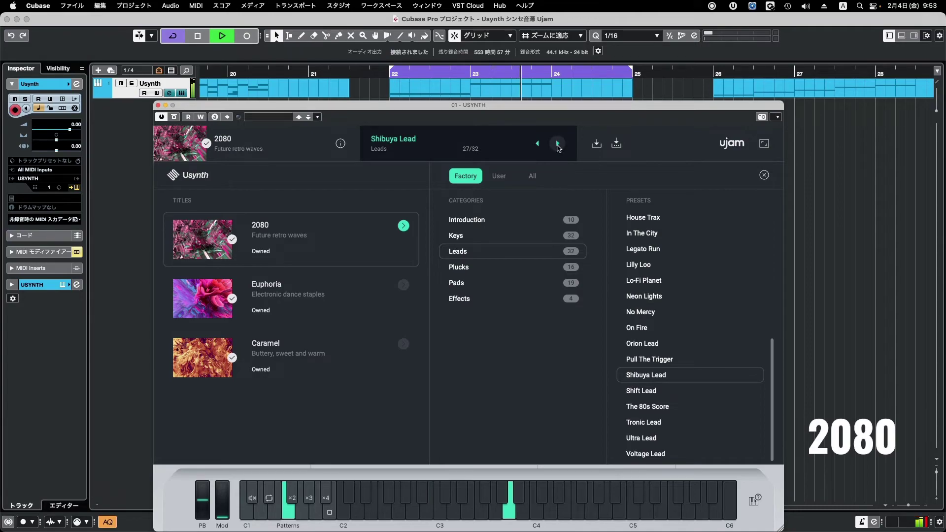
pyautogui.click(559, 145)
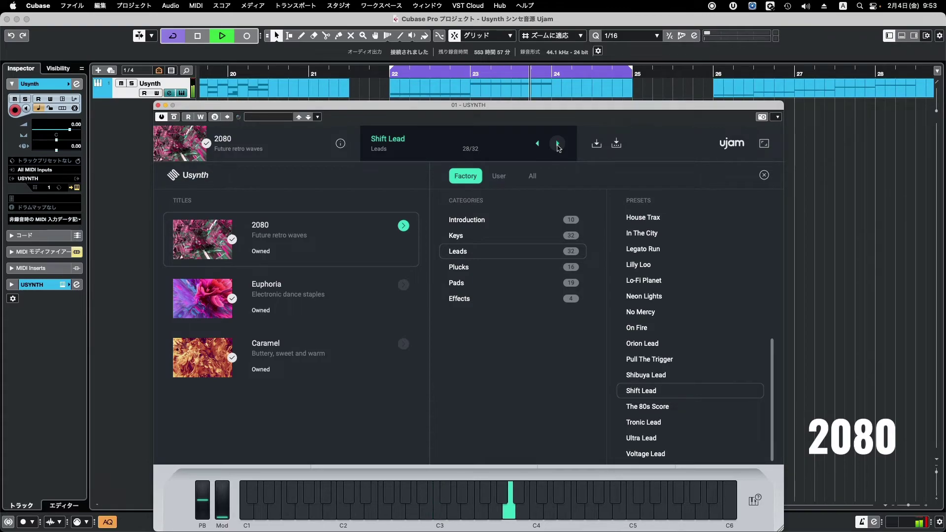
pyautogui.click(559, 144)
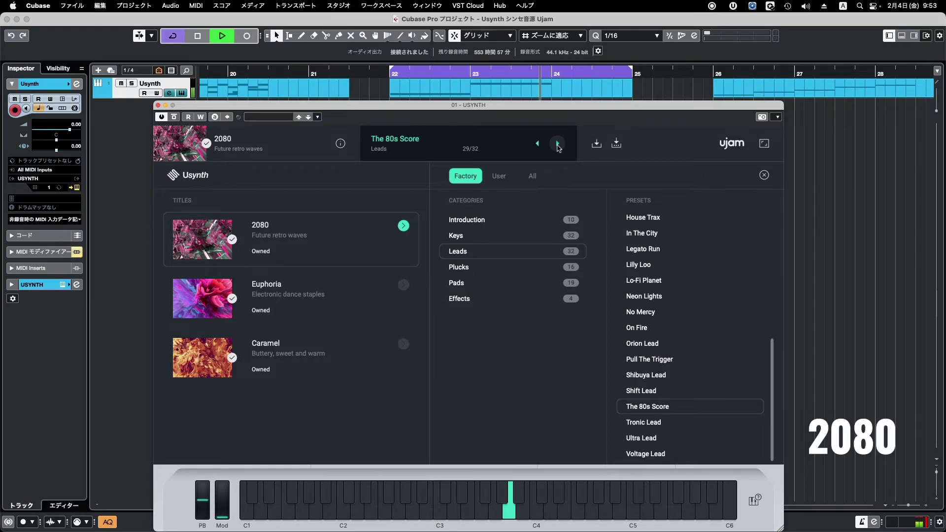
pyautogui.click(559, 145)
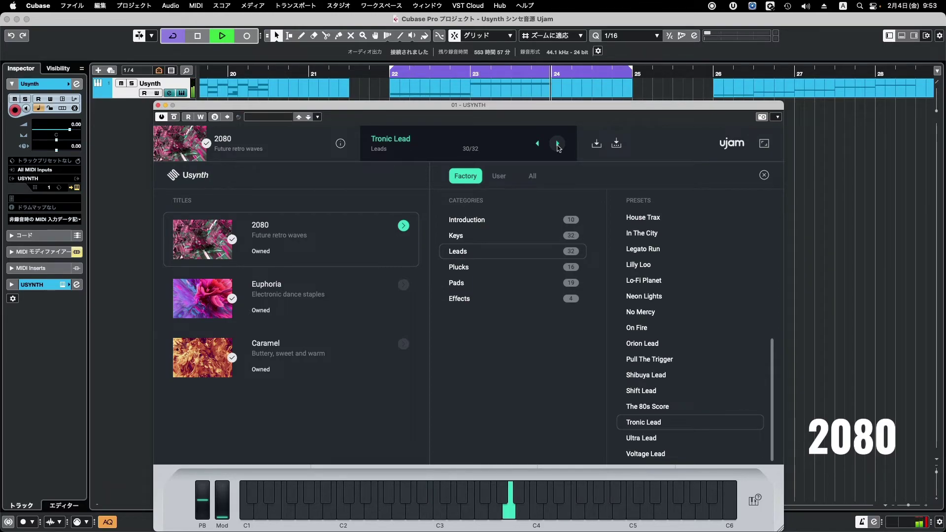
# - Audition the last 2080 Leads presets, Ultra Lead and Voltage Lead, and the first Plucks presets in order from Beast Of Pluck to Fused FM
pyautogui.click(559, 144)
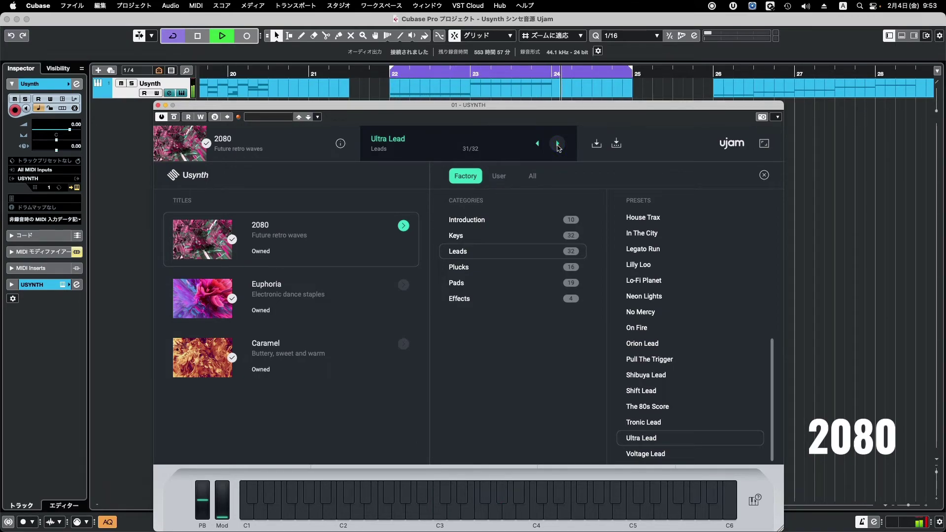
pyautogui.click(557, 144)
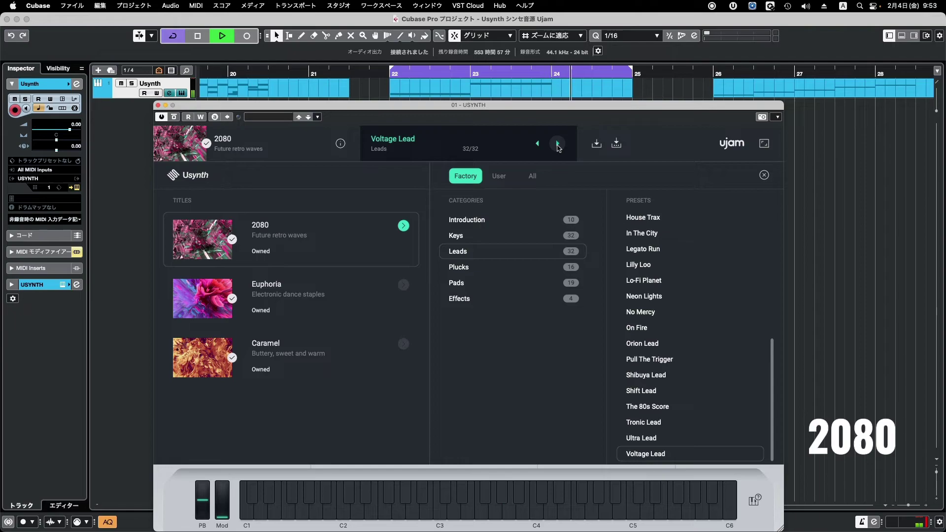
pyautogui.click(557, 144)
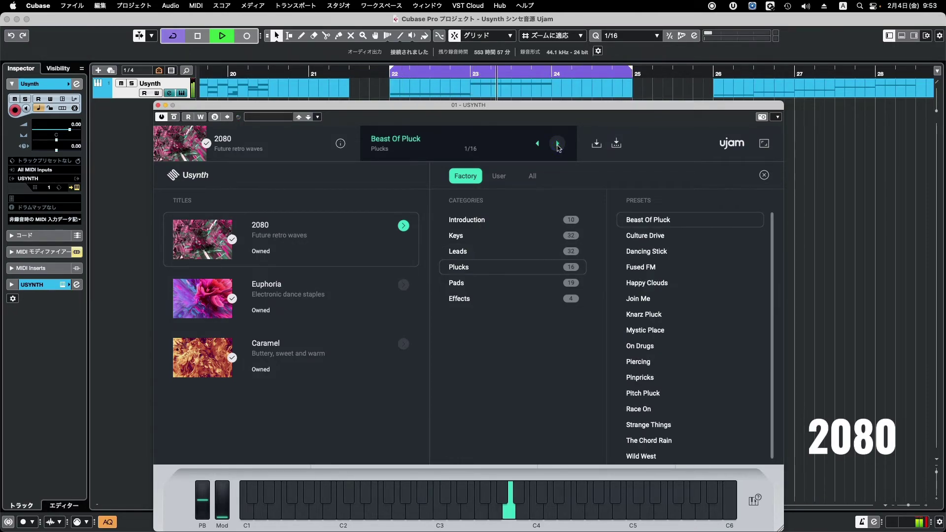
pyautogui.click(558, 144)
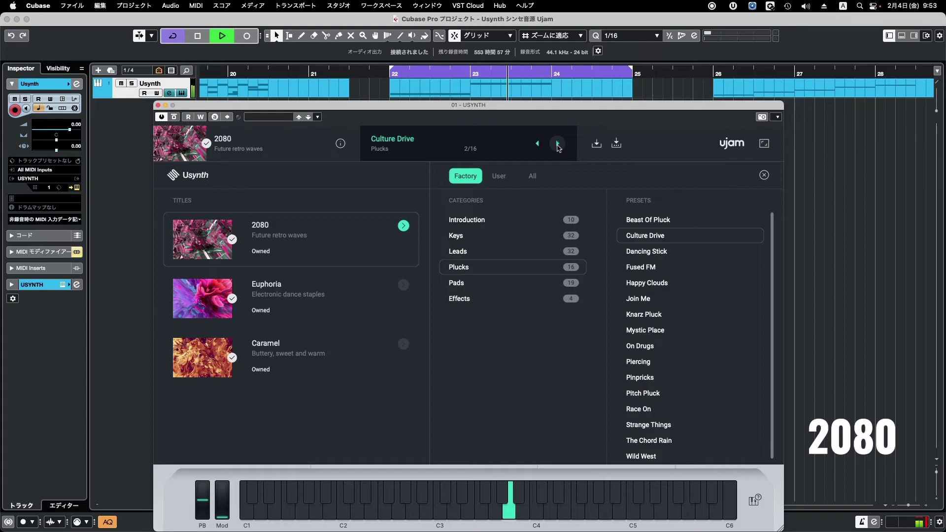
pyautogui.click(557, 144)
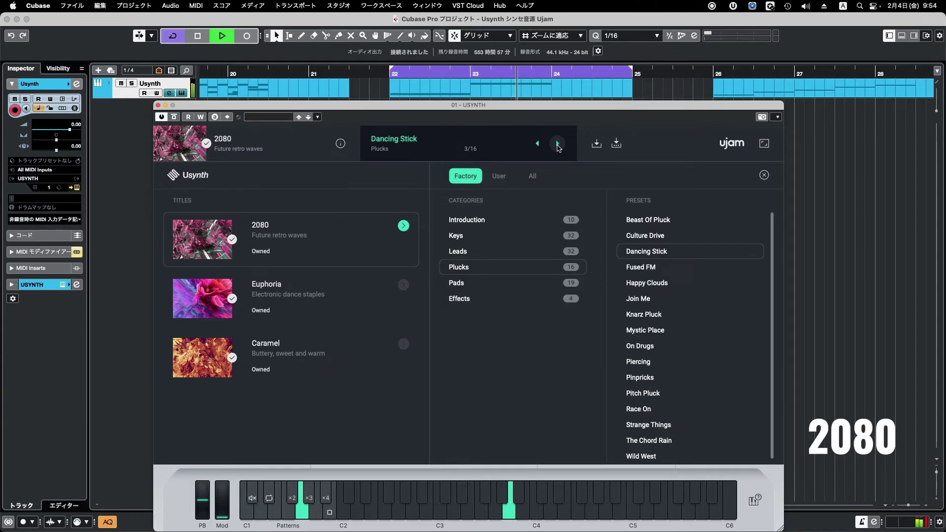
pyautogui.click(557, 144)
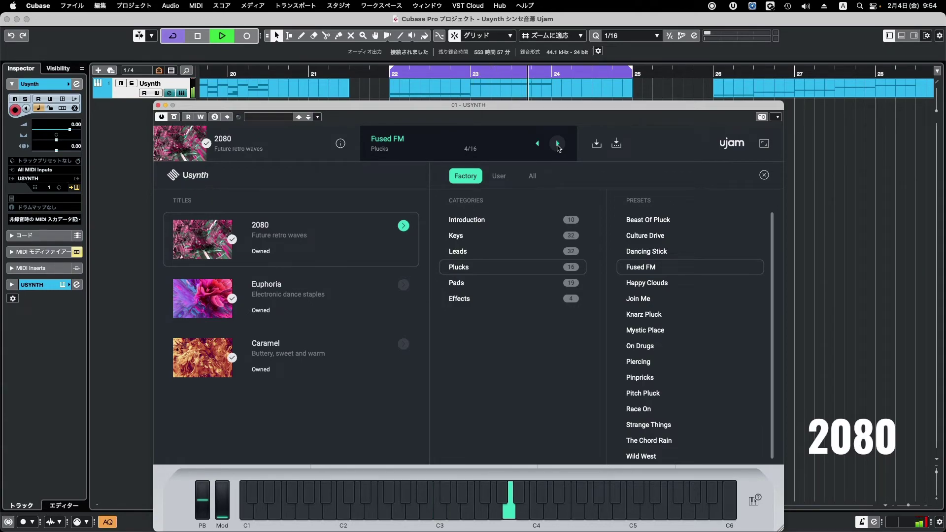
# - Continue auditioning the 2080 Plucks presets in order from Happy Clouds to Piercing
pyautogui.click(557, 145)
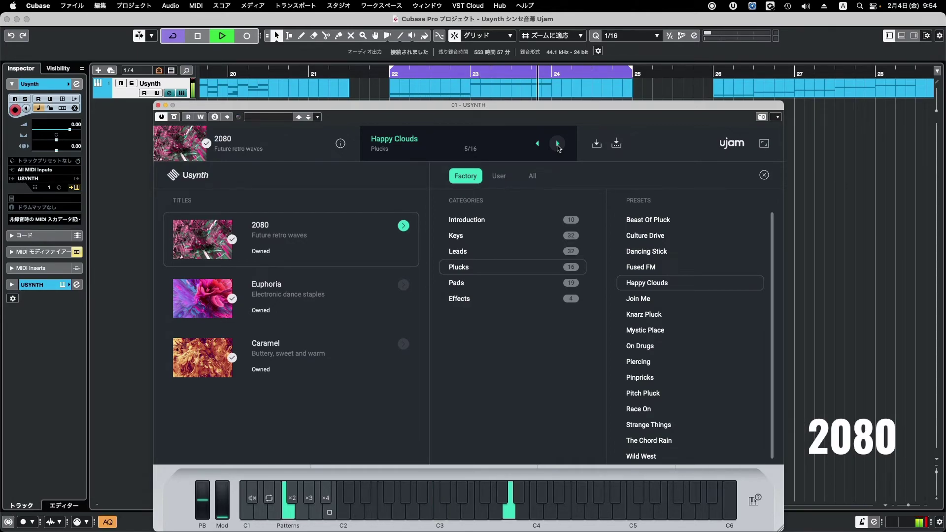
pyautogui.click(558, 143)
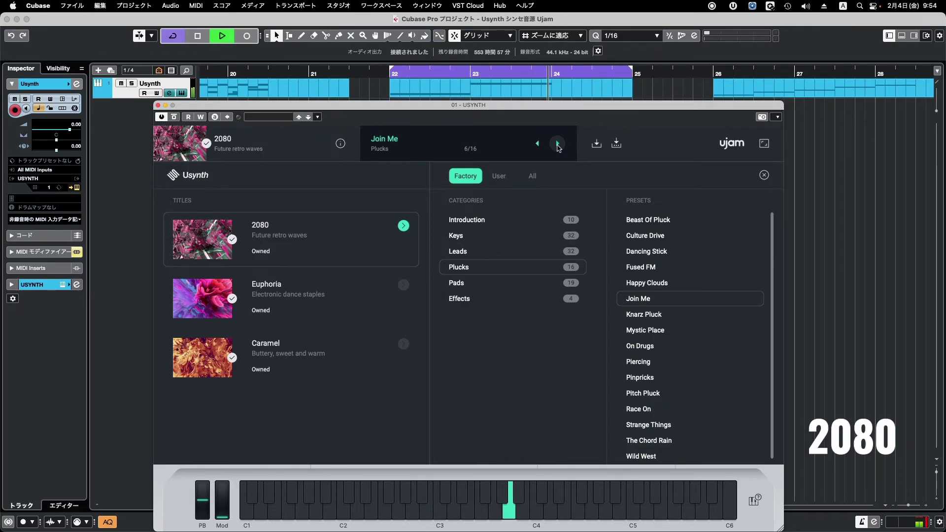
pyautogui.click(558, 143)
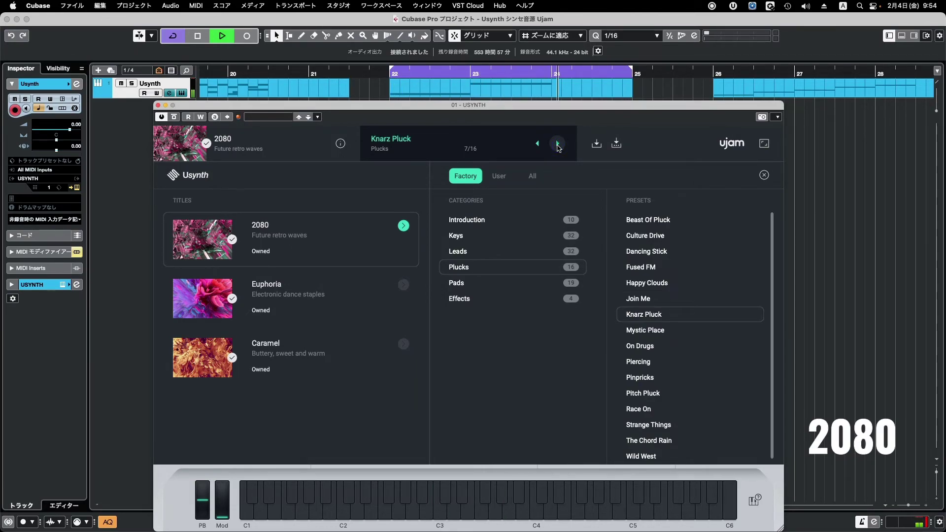
pyautogui.click(558, 144)
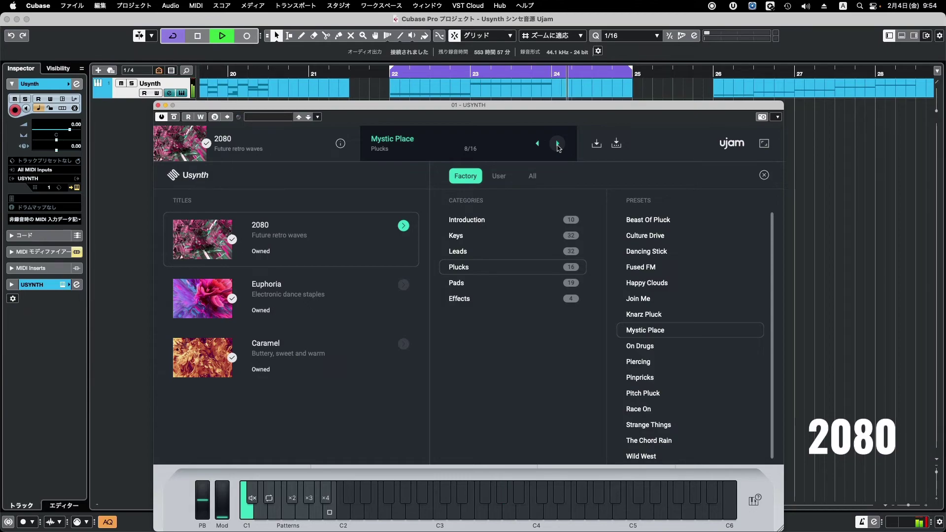
pyautogui.click(558, 144)
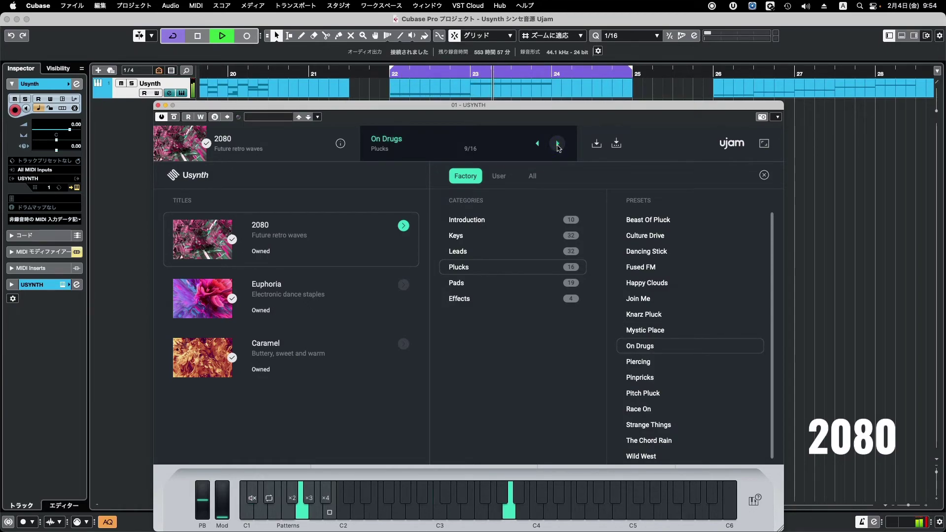
pyautogui.click(558, 145)
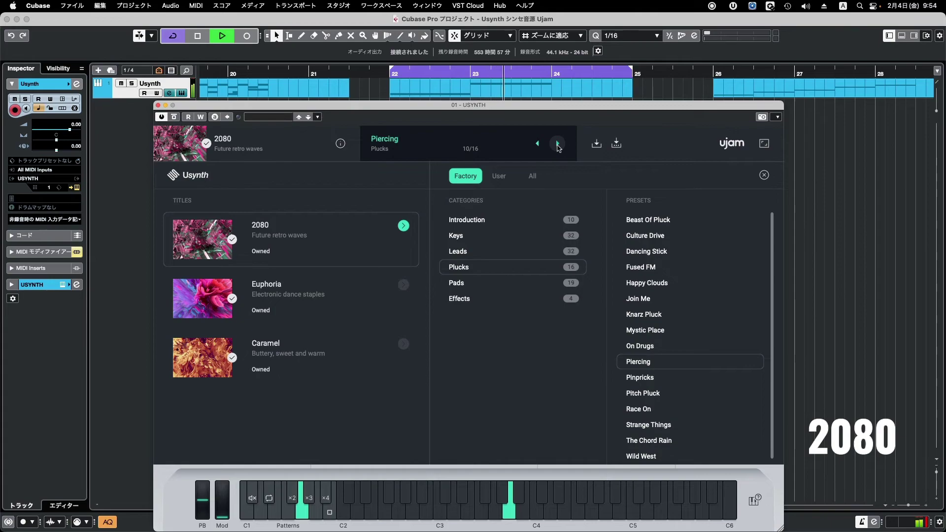
# - Audition the remaining 2080 Plucks presets in order from Pinpricks to Wild West
pyautogui.click(557, 144)
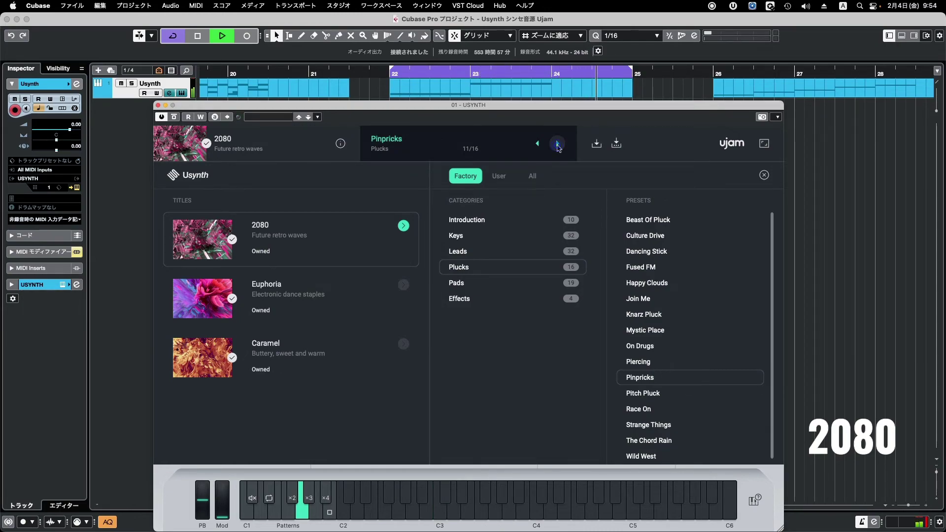
pyautogui.click(558, 144)
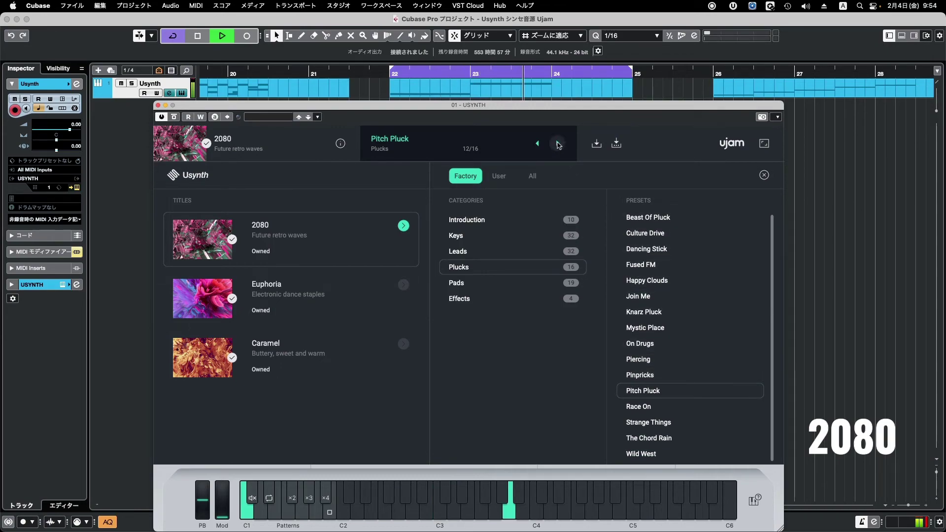
pyautogui.click(558, 144)
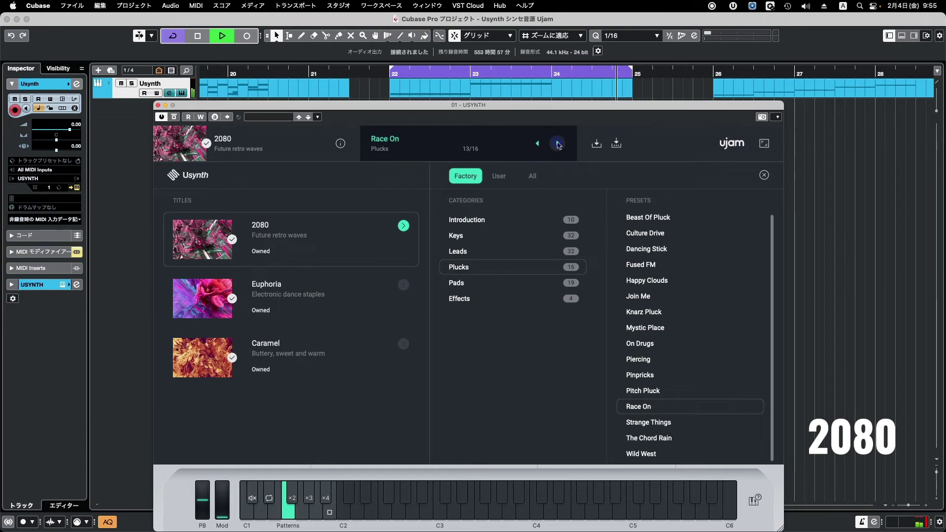
pyautogui.click(558, 144)
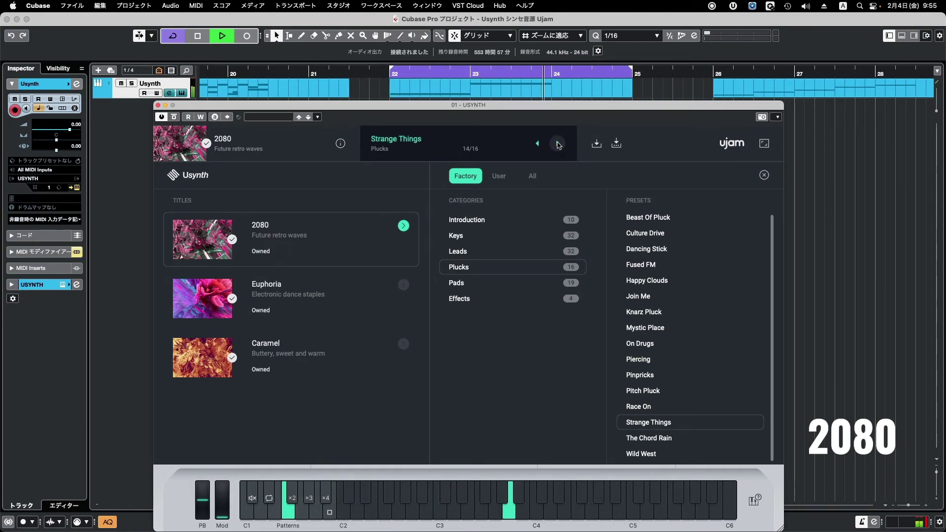
pyautogui.click(557, 144)
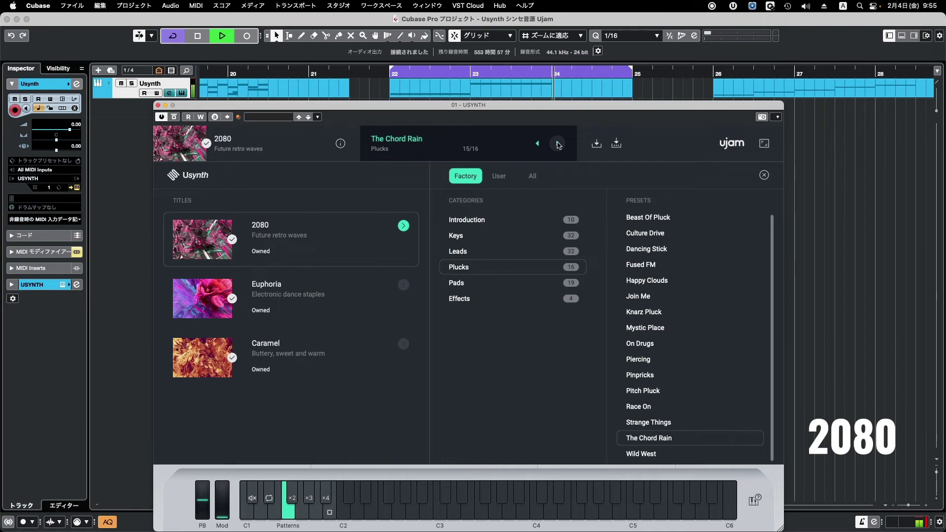
pyautogui.click(557, 144)
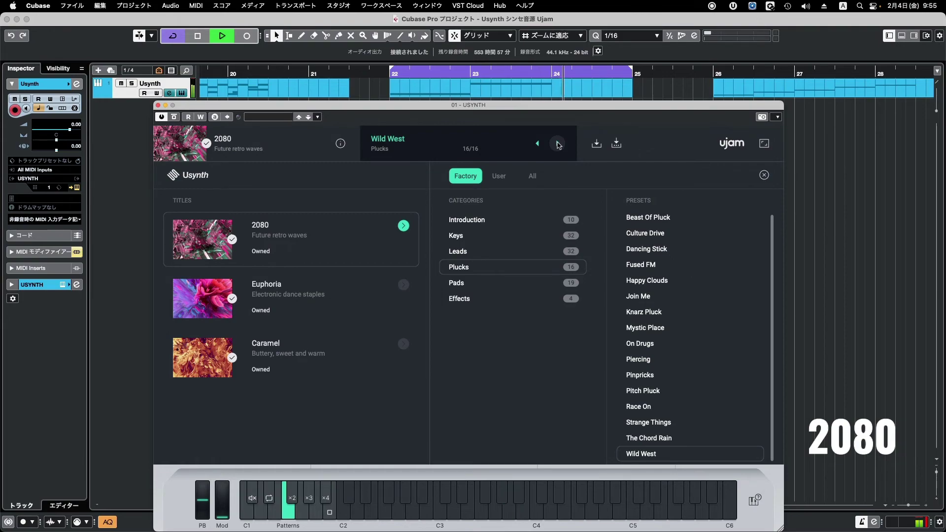
# - Audition the first 2080 Pads presets in order from Analog World to Crystal Modulation
pyautogui.click(557, 144)
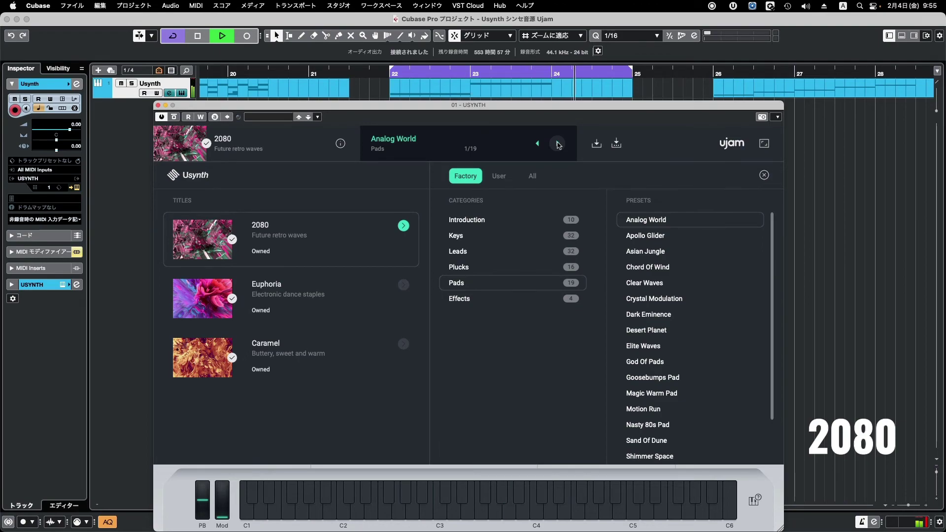
pyautogui.click(557, 143)
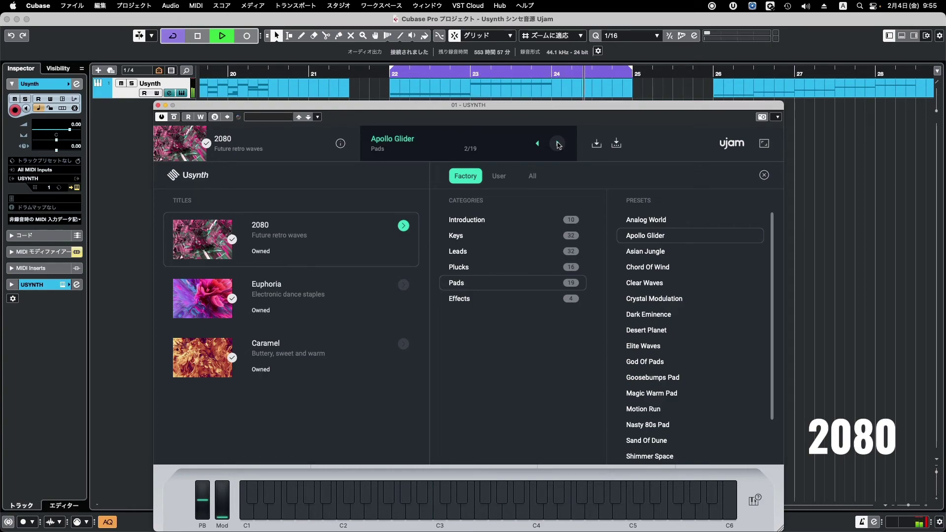
pyautogui.click(558, 143)
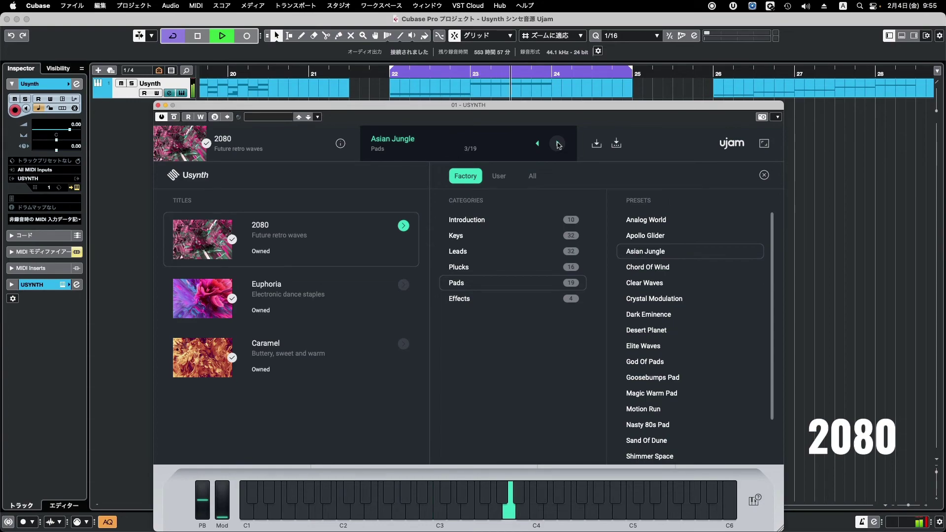
pyautogui.click(557, 144)
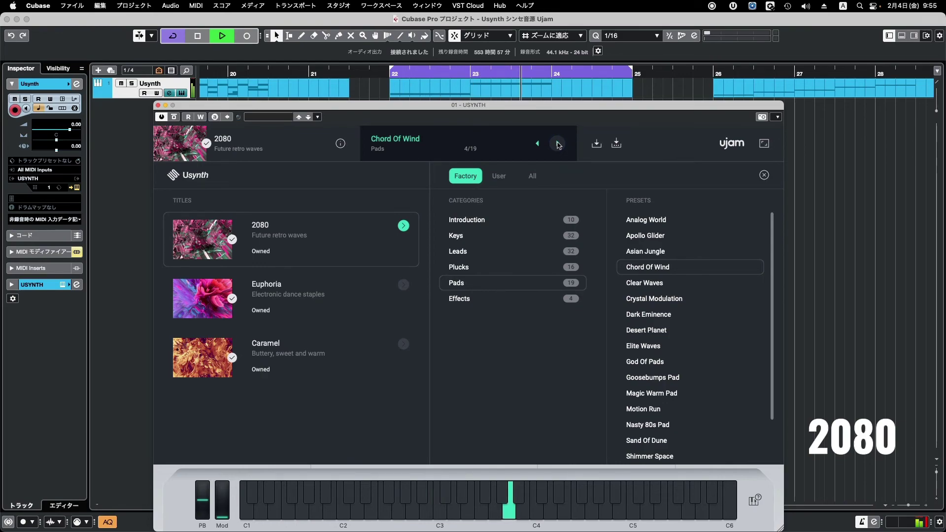
pyautogui.click(557, 144)
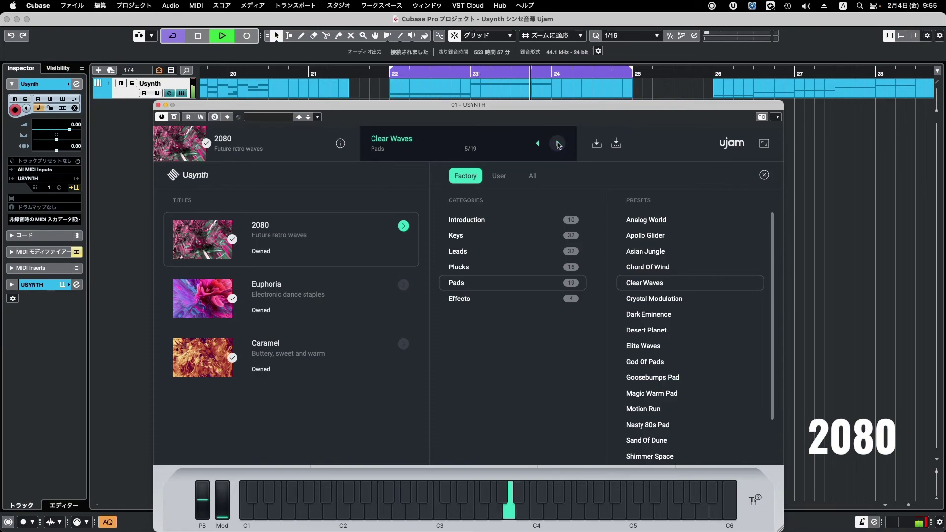
pyautogui.click(558, 144)
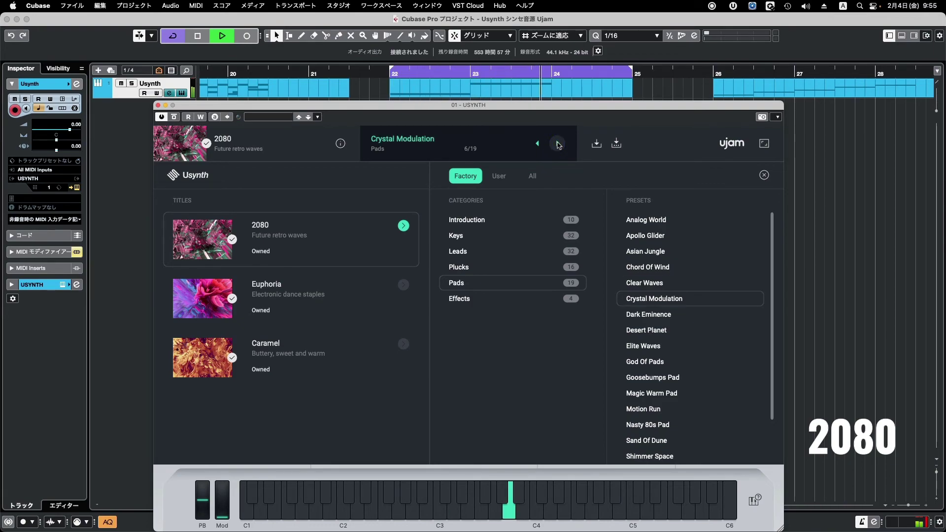
# - Continue auditioning the 2080 Pads presets in order from Dark Eminence to Goosebumps Pad
pyautogui.click(559, 145)
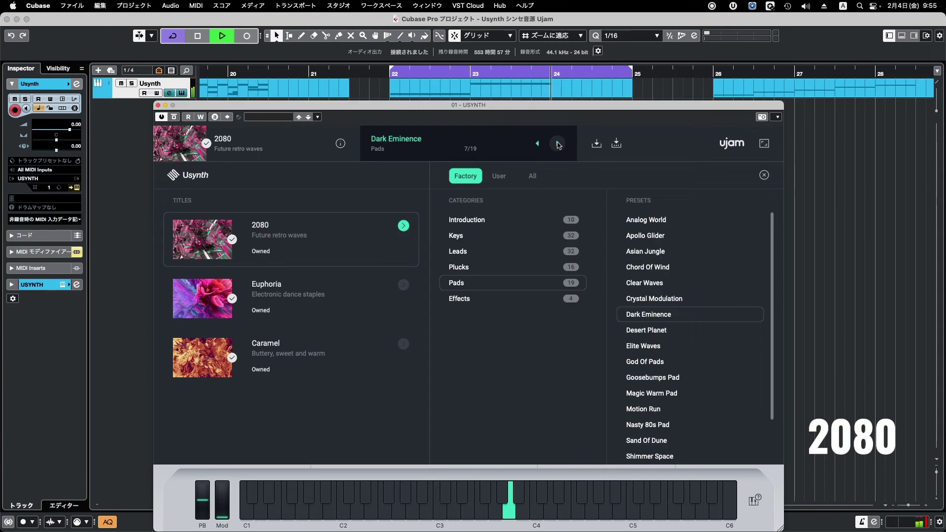
pyautogui.click(558, 144)
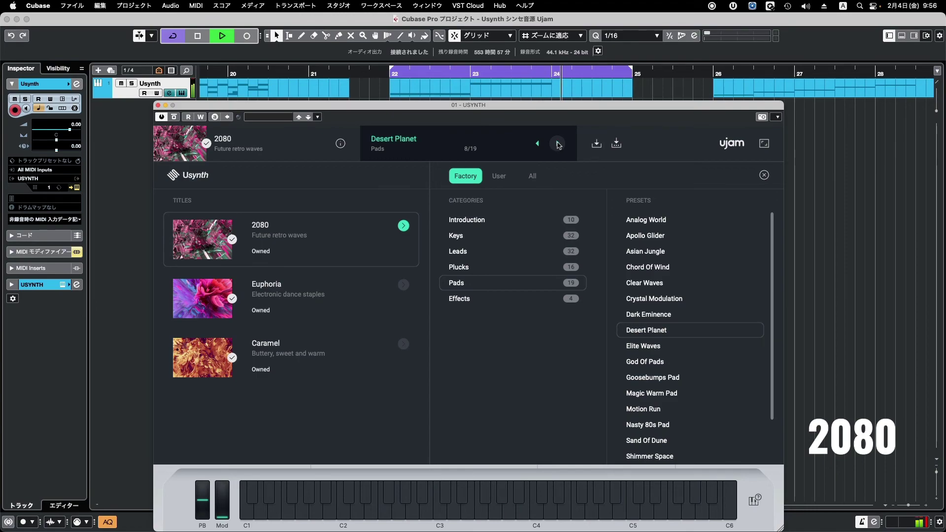
pyautogui.click(558, 143)
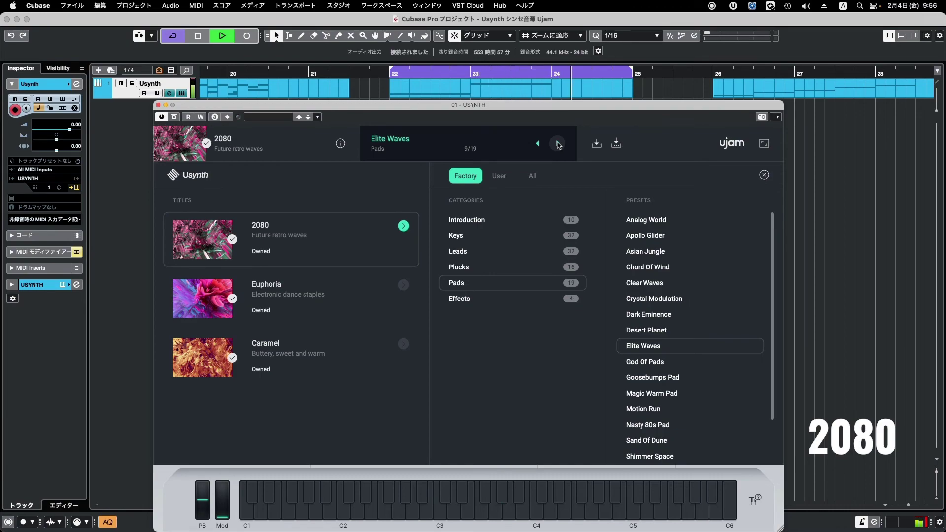
pyautogui.click(558, 143)
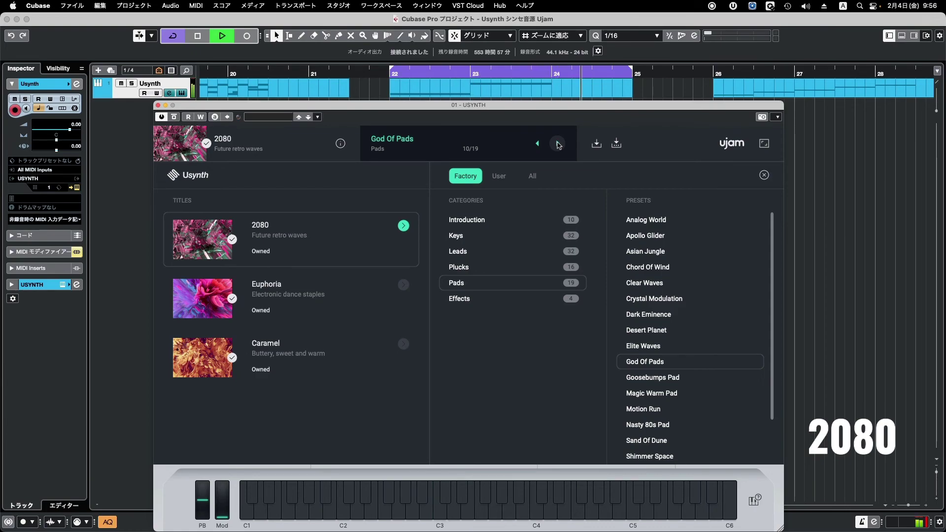
pyautogui.click(558, 144)
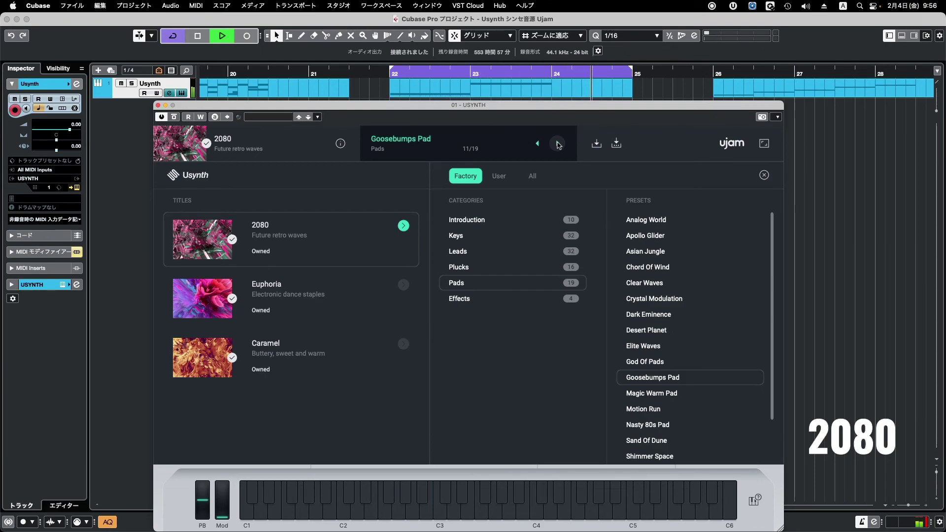
# - Audition the following 2080 Pads presets in order from Magic Warm Pad to Shimmer Space
pyautogui.click(558, 144)
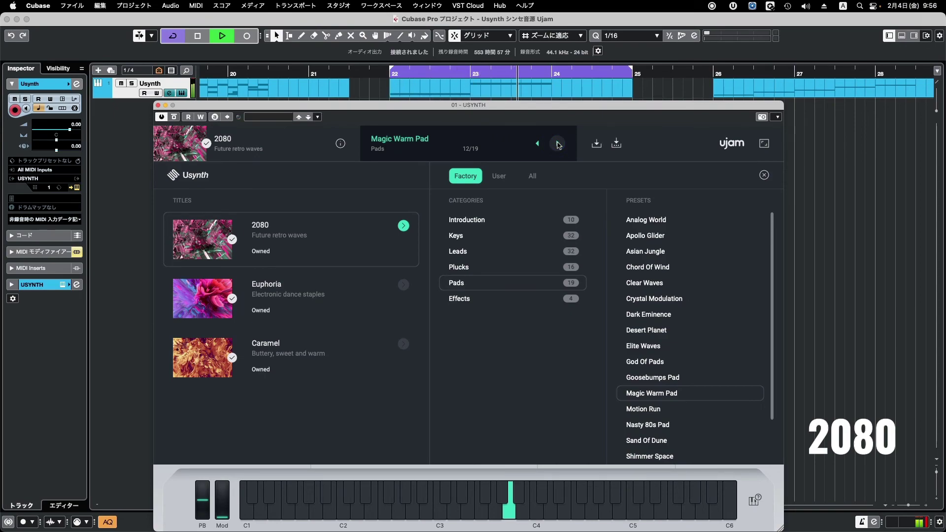
pyautogui.click(558, 144)
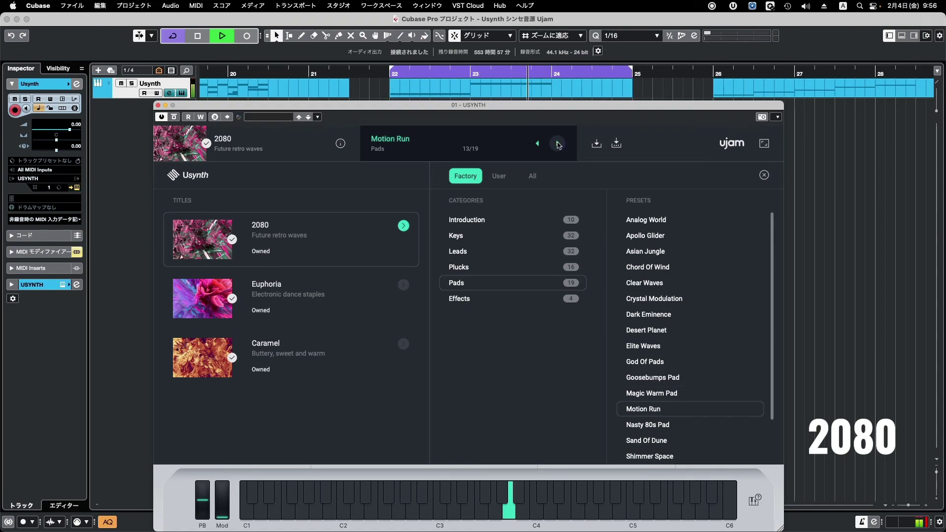
pyautogui.click(558, 144)
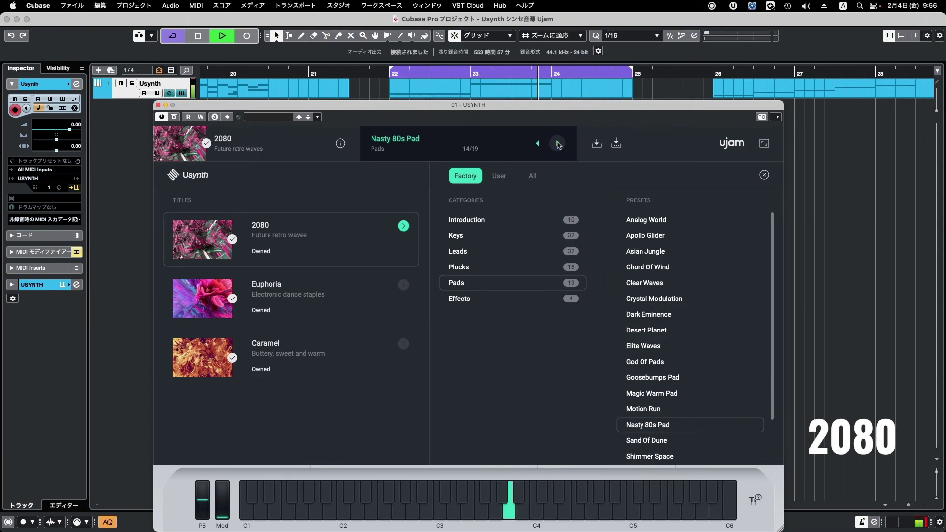
pyautogui.click(558, 144)
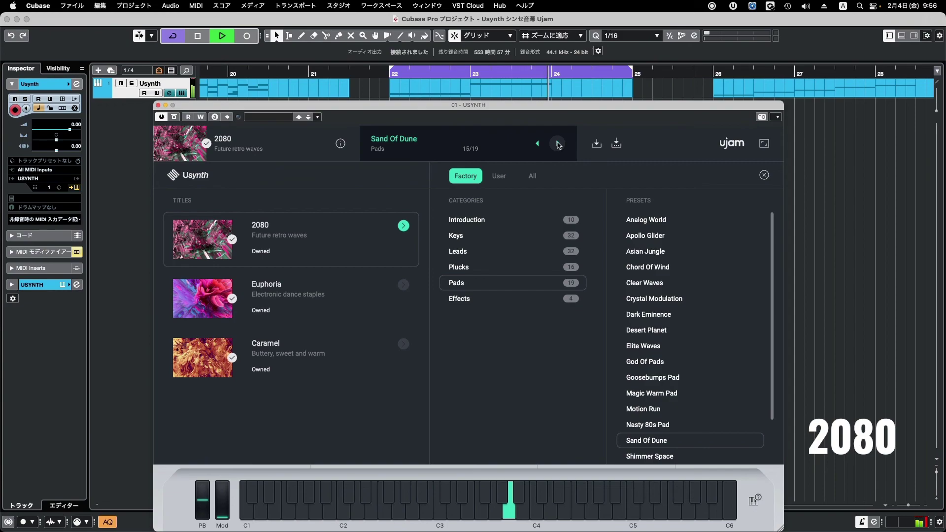
pyautogui.click(558, 144)
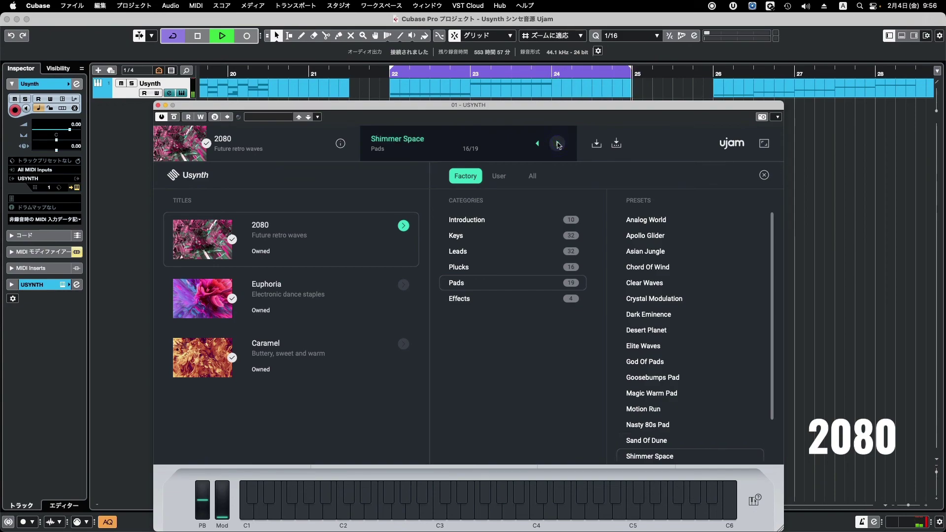
pyautogui.scroll(-3, 739, 435)
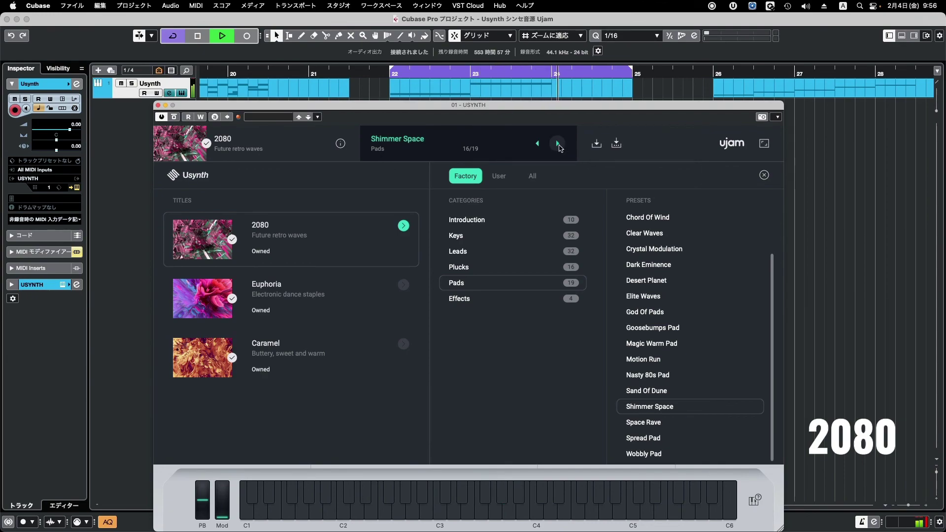
# - Audition the last three 2080 Pads presets in order from Space Rave to Wobbly Pad
pyautogui.click(560, 147)
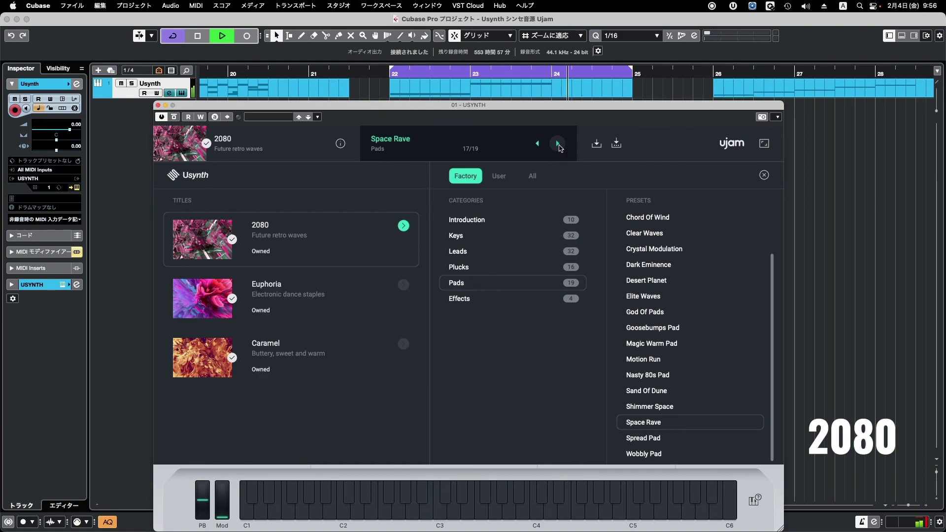
pyautogui.click(560, 147)
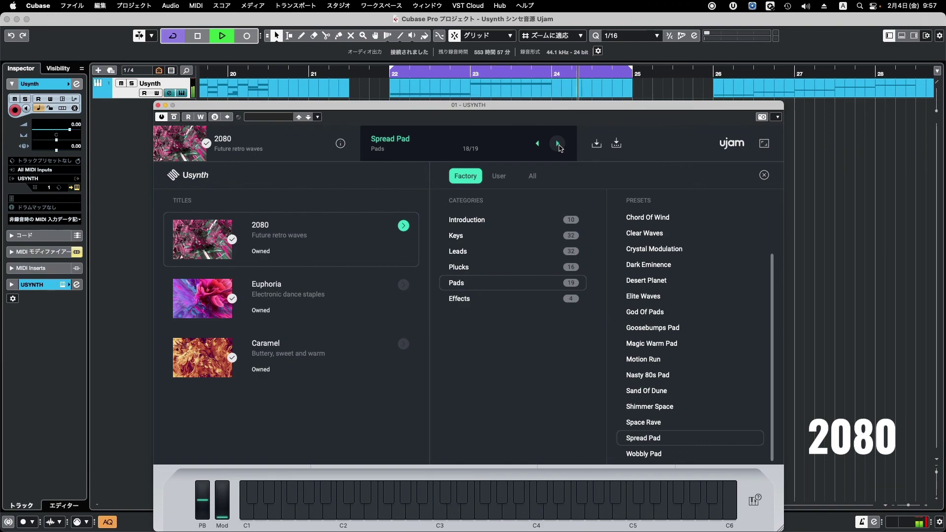
pyautogui.click(558, 144)
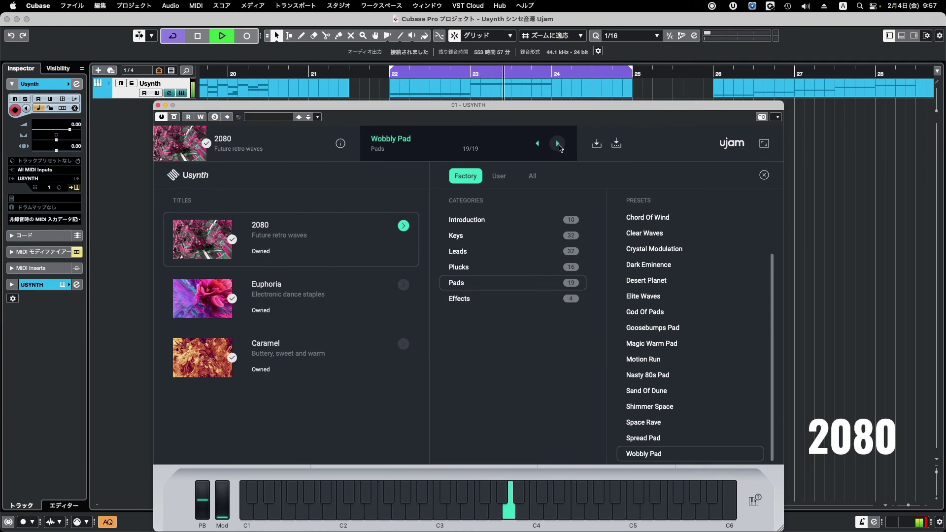
# - Audition all four 2080 Effects presets in order from Alarma to Zen Drops
pyautogui.click(559, 144)
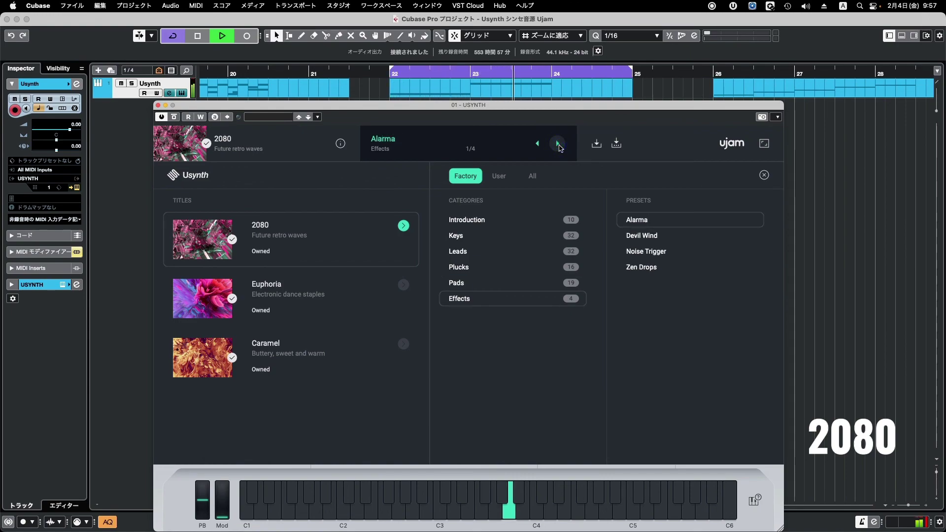
pyautogui.click(559, 146)
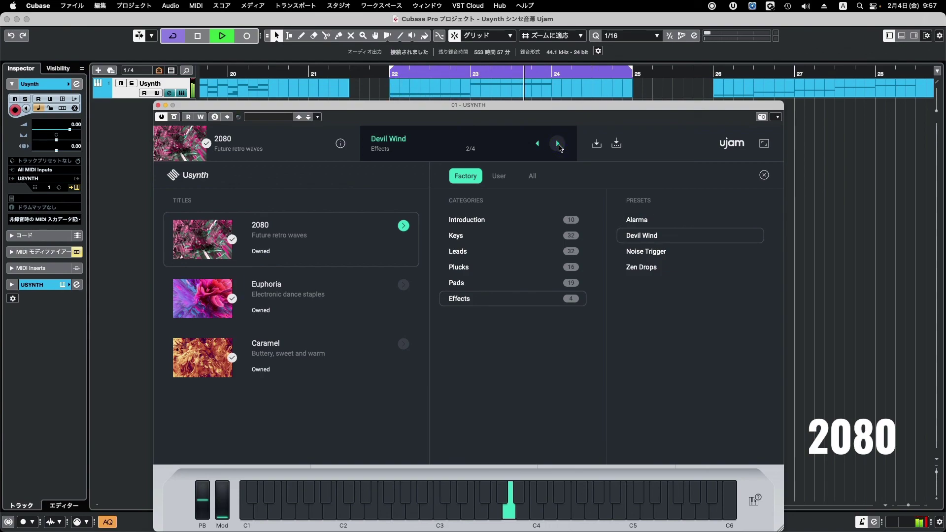
pyautogui.click(559, 146)
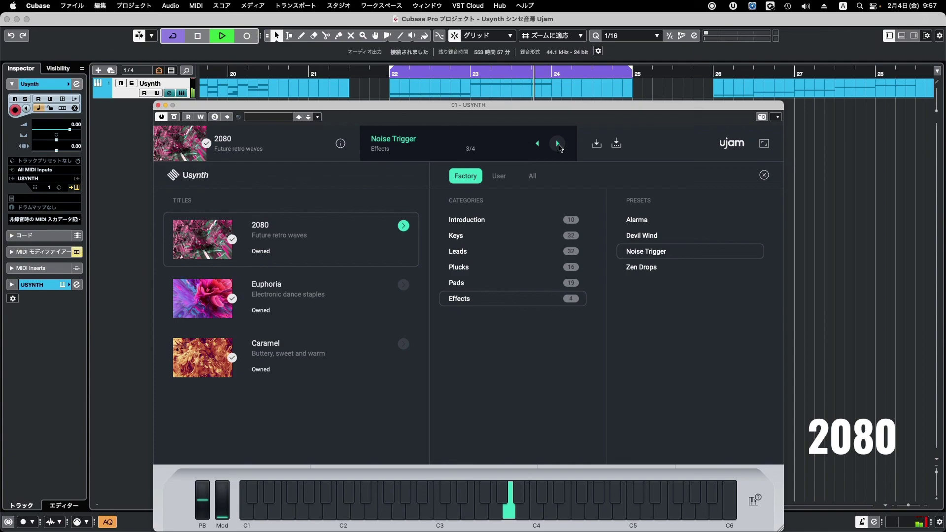
pyautogui.click(560, 148)
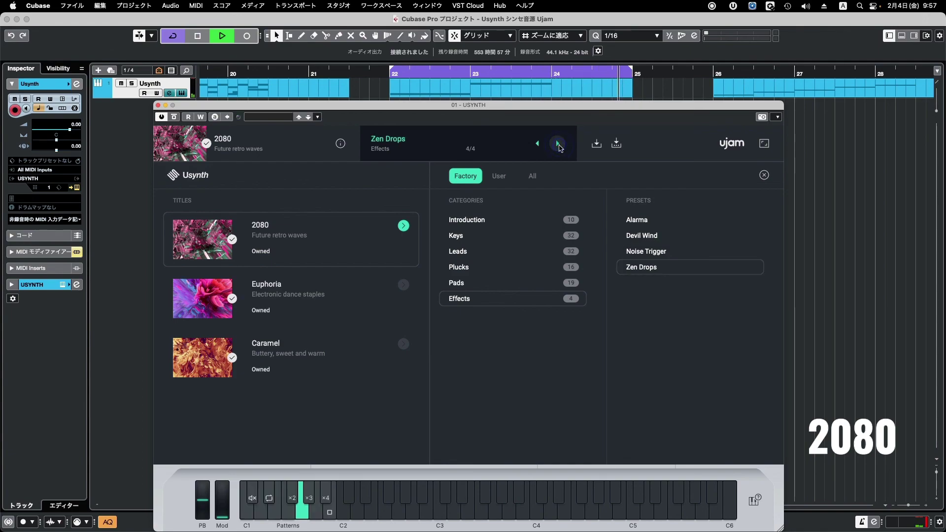